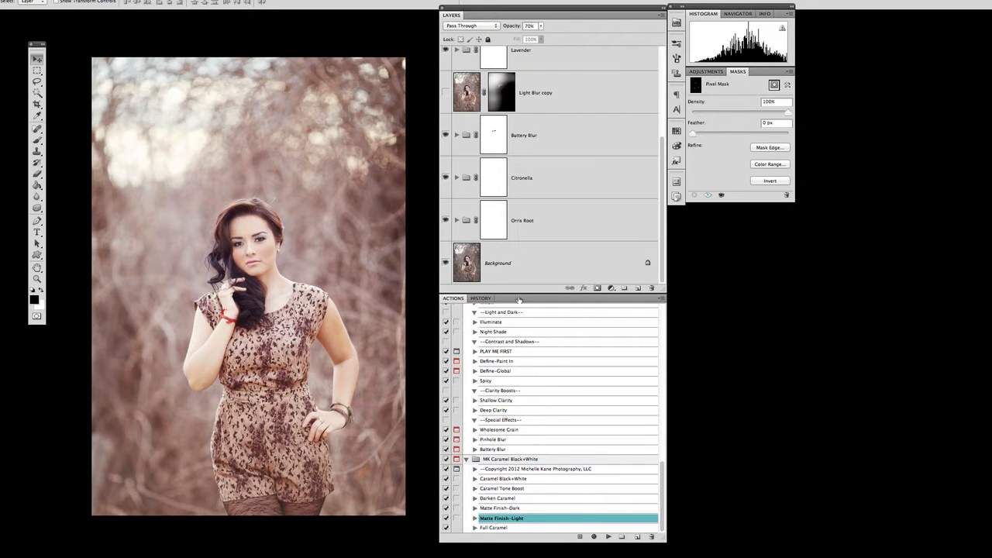
scroll(524, 246, up, 4)
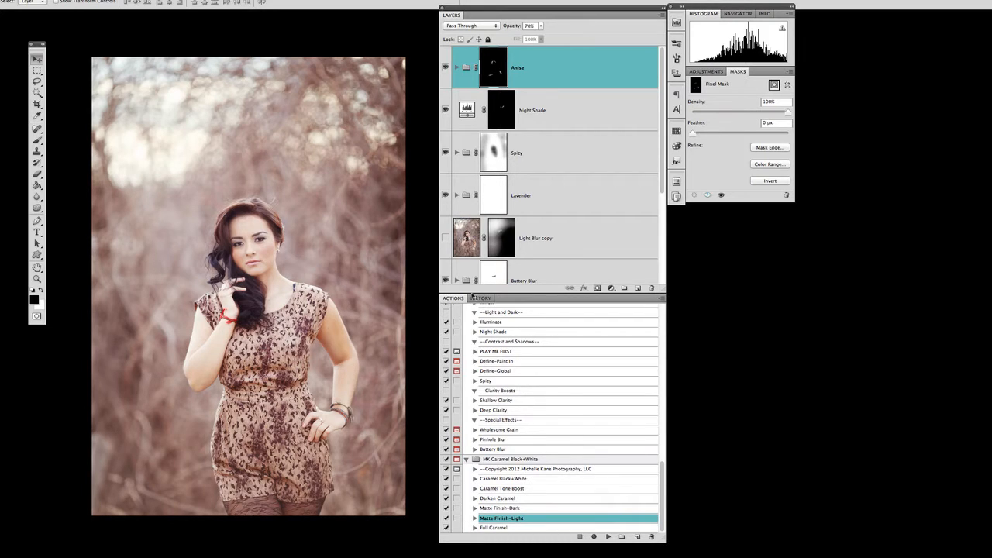
scroll(584, 410, up, 3)
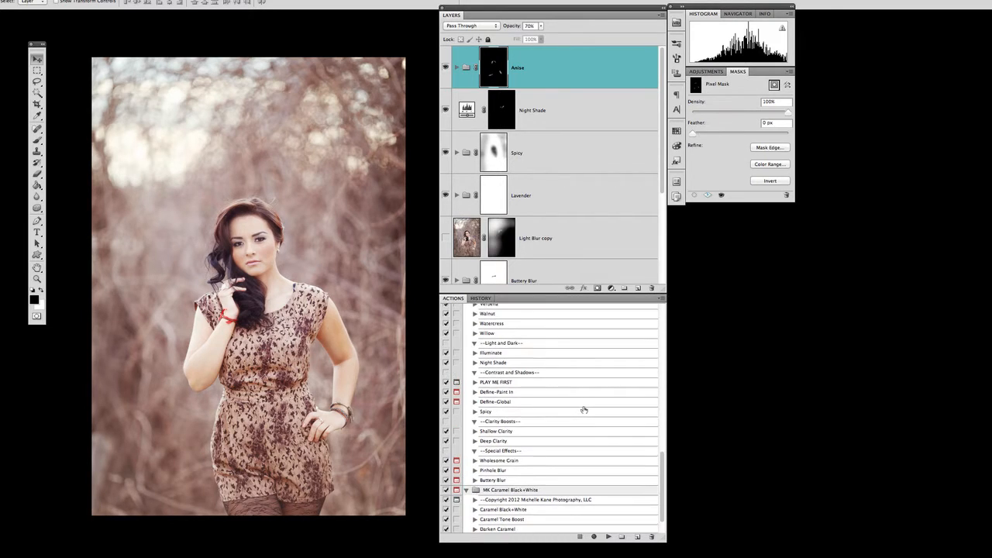
scroll(584, 410, up, 3)
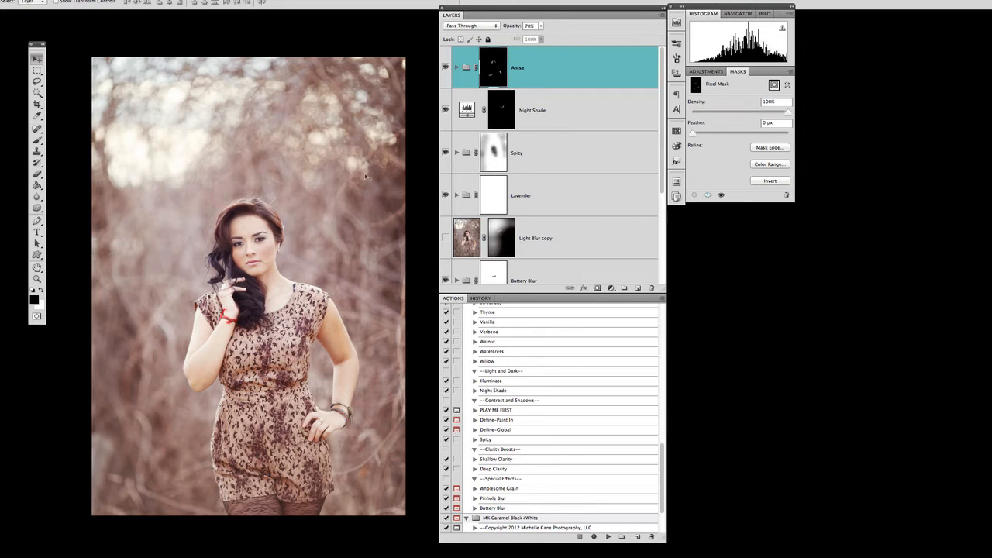
scroll(312, 179, up, 3)
scroll(312, 180, down, 2)
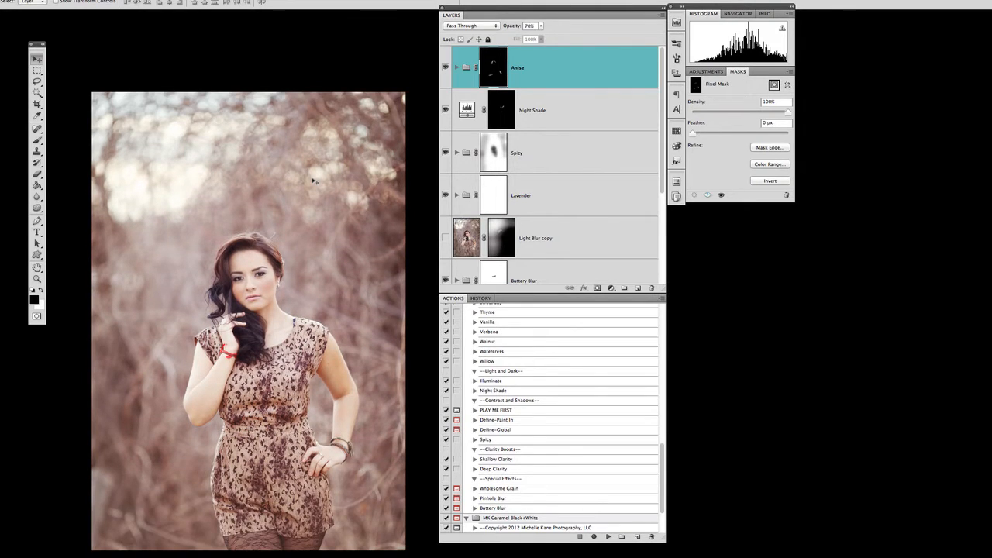
Compare the finished edit with the original by hiding every layer except Background and restoring their visibility.
scroll(313, 181, down, 3)
scroll(442, 175, down, 3)
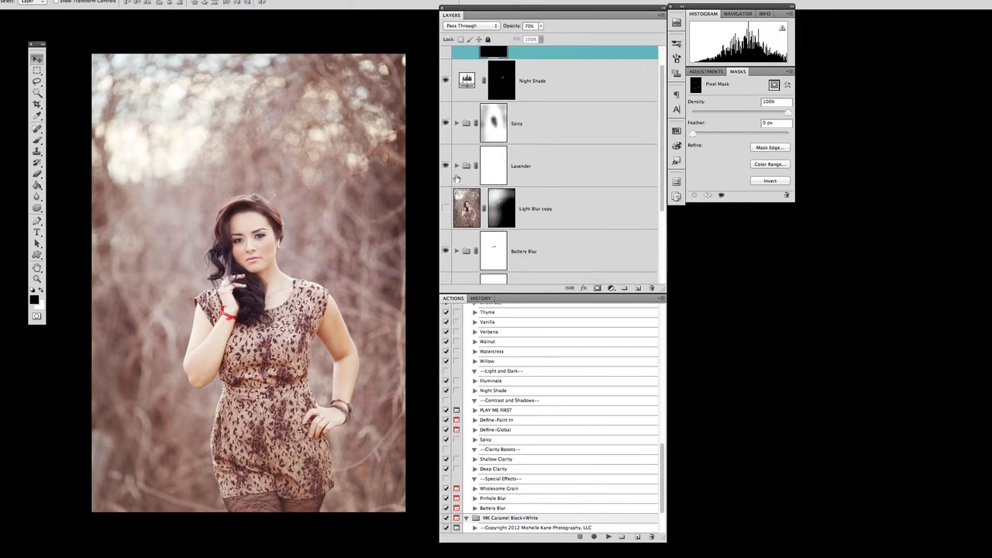
scroll(448, 287, down, 2)
alt+click(445, 264)
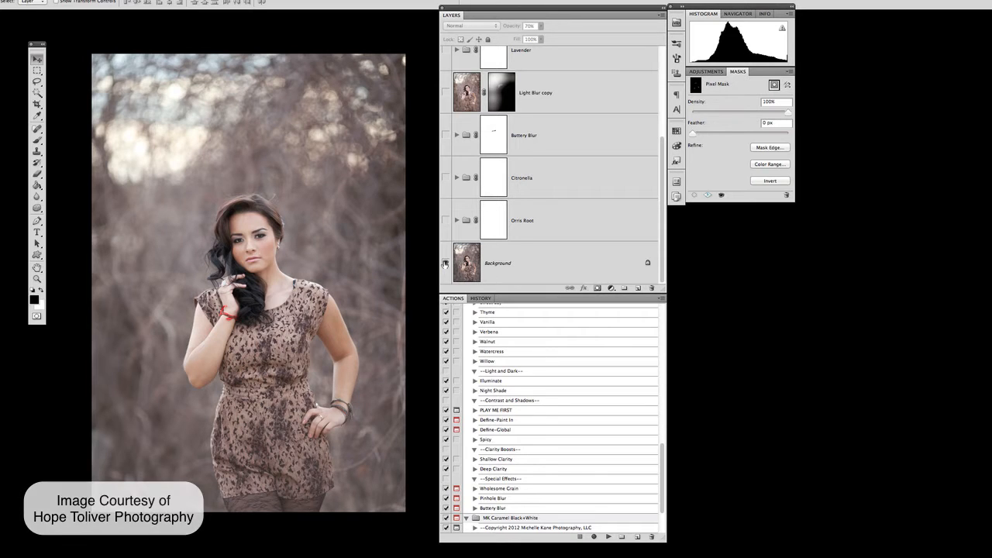
alt+click(445, 264)
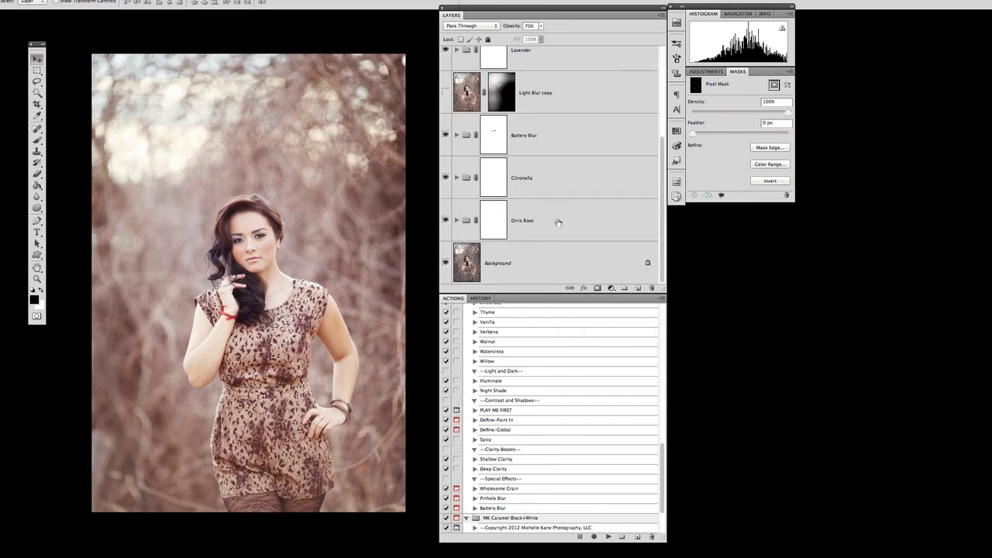
scroll(515, 211, up, 3)
scroll(505, 191, up, 1)
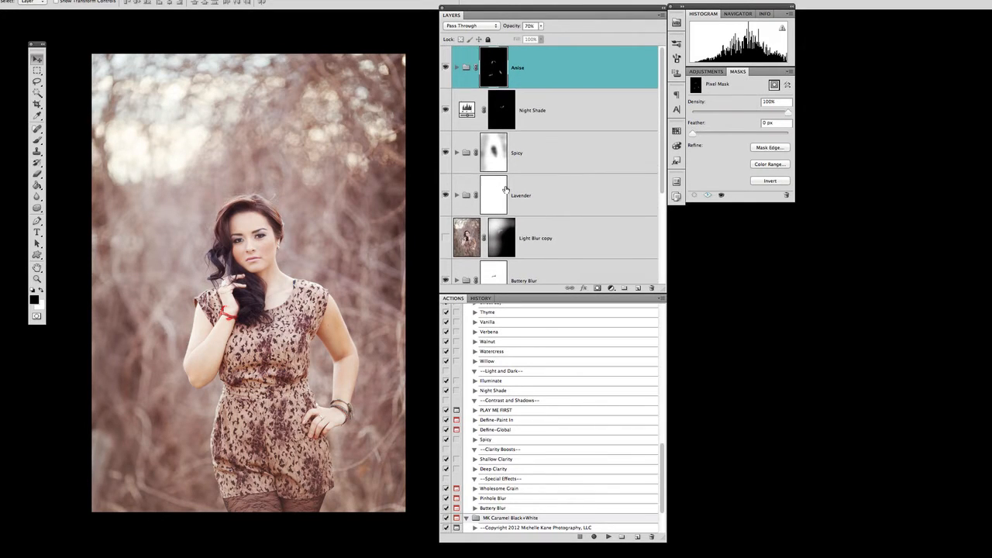
Examine the finished edit's layer stack from the topmost group down to Background.
click(445, 69)
scroll(428, 192, down, 1)
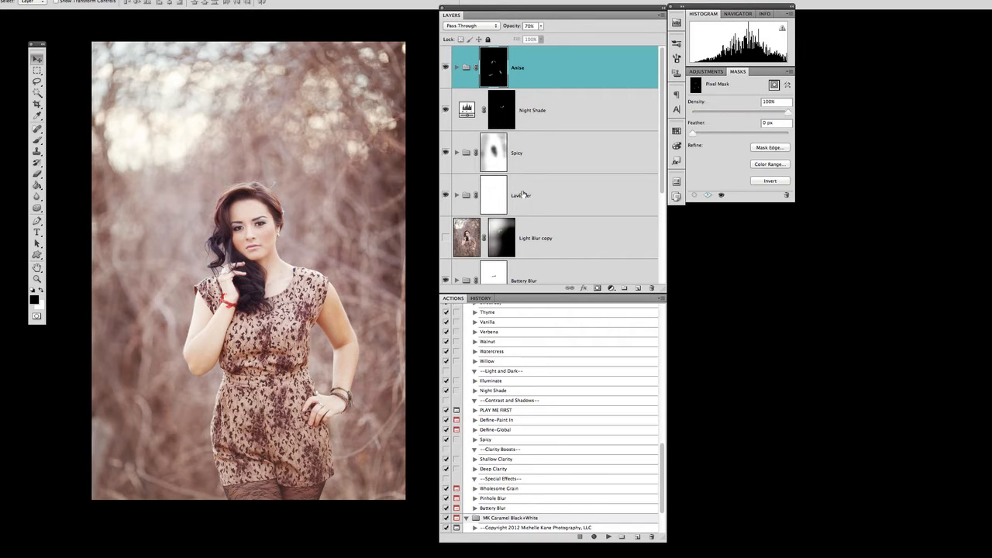
scroll(524, 194, down, 1)
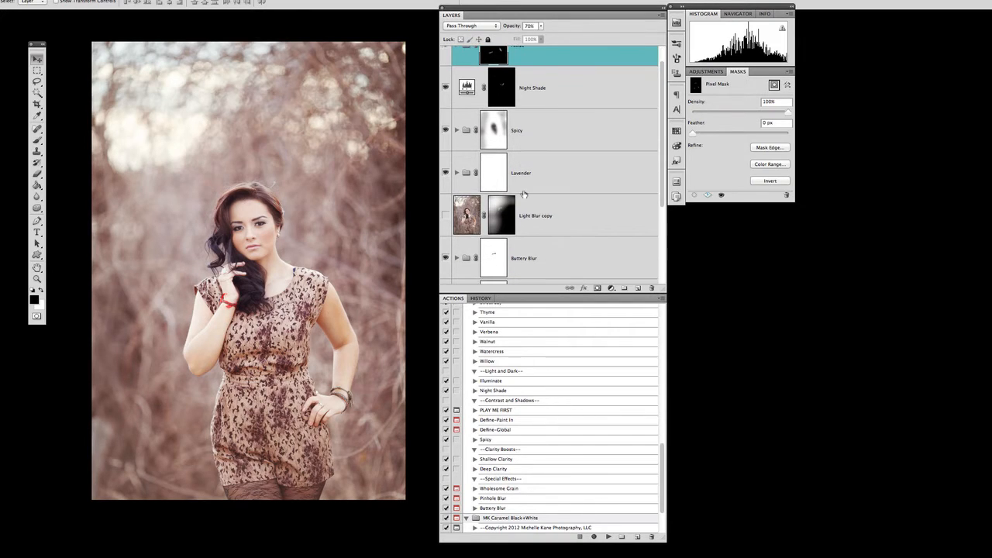
scroll(524, 195, down, 1)
scroll(524, 195, down, 1)
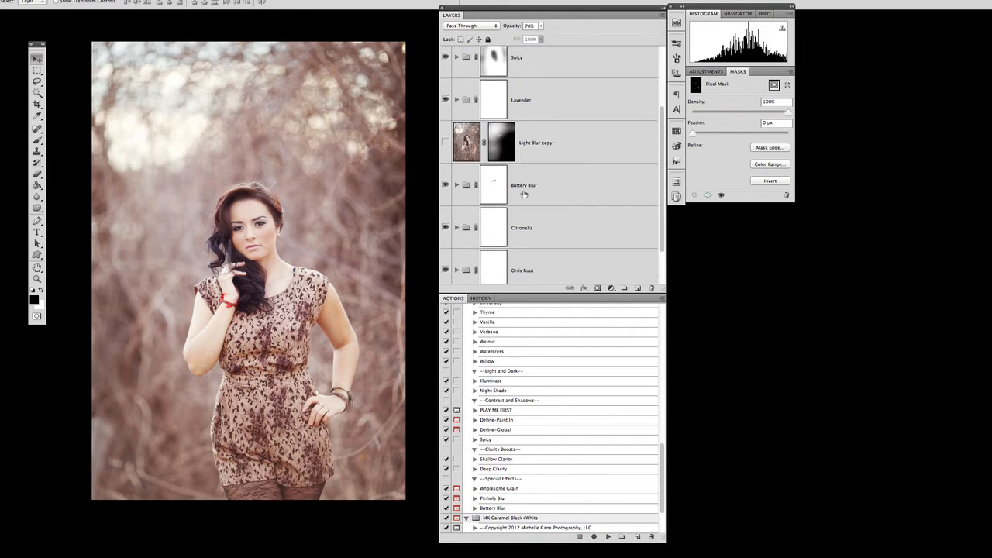
scroll(509, 203, down, 2)
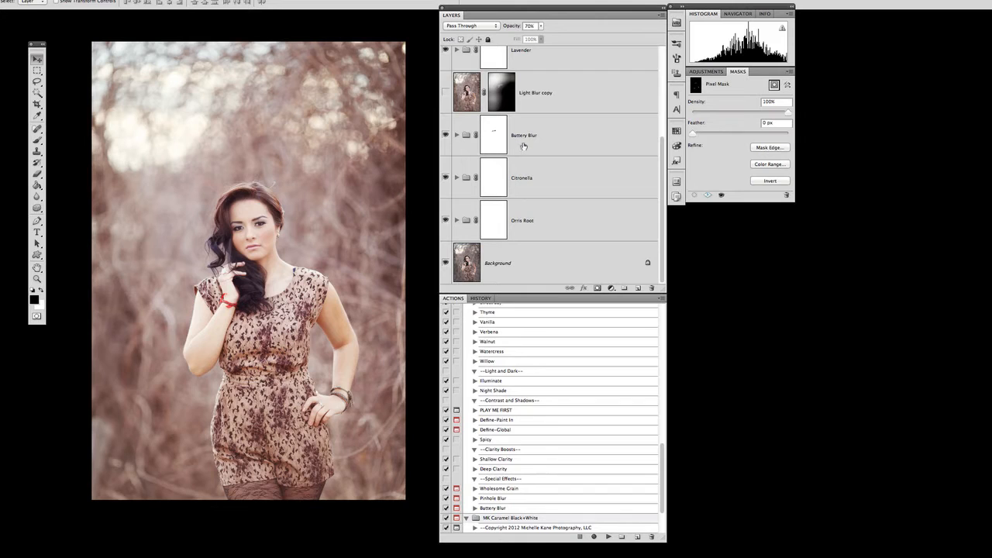
scroll(524, 147, up, 3)
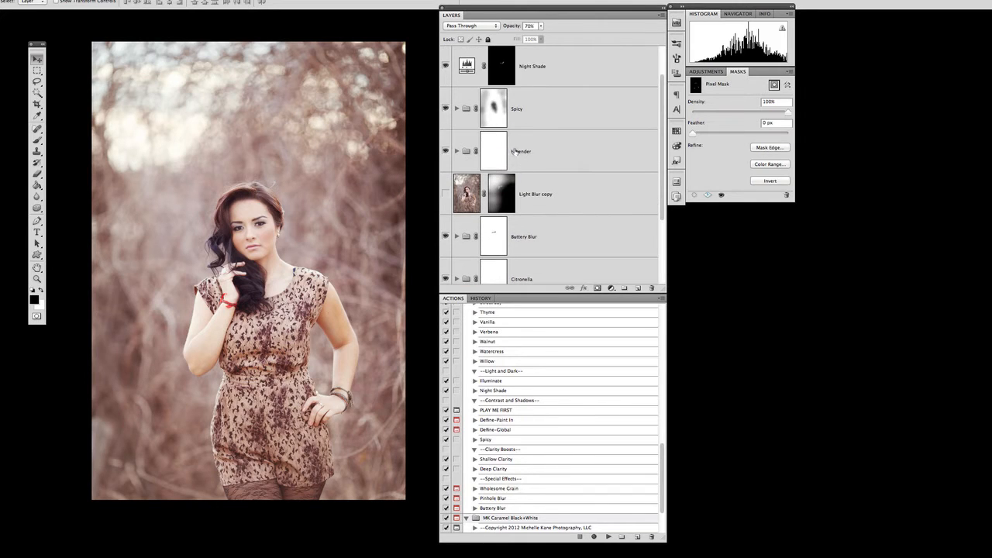
scroll(547, 110, up, 1)
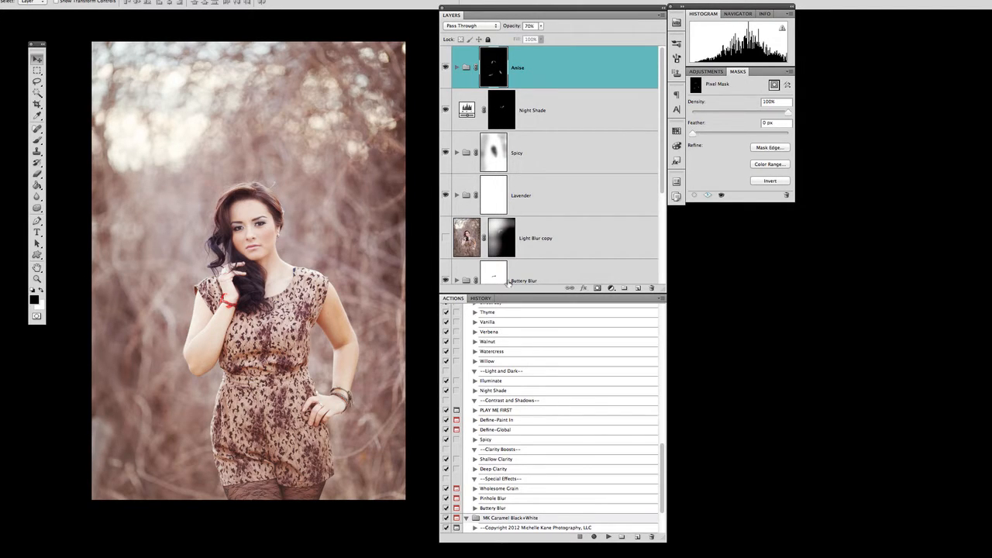
Revert the image to Snapshot 2 in its history.
click(483, 300)
click(487, 328)
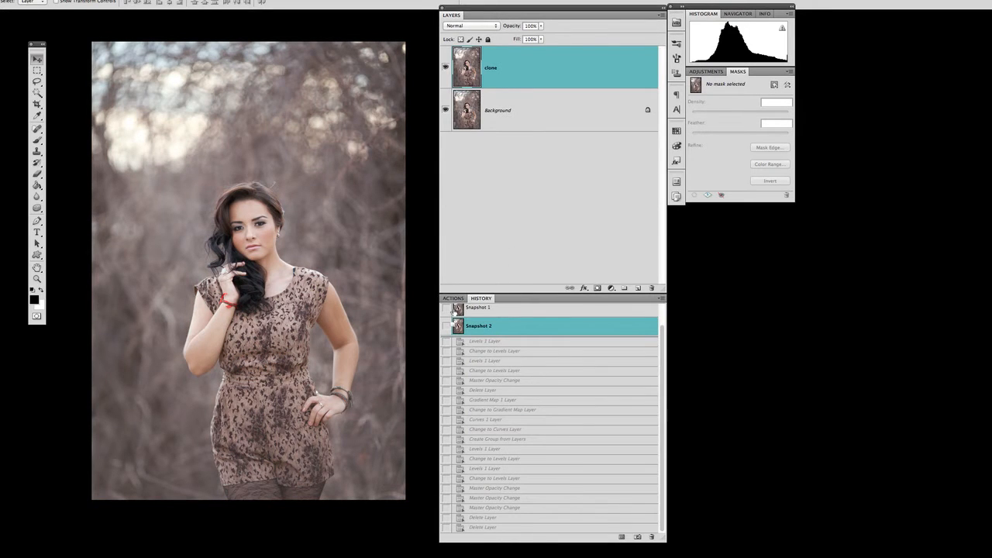
scroll(447, 312, up, 2)
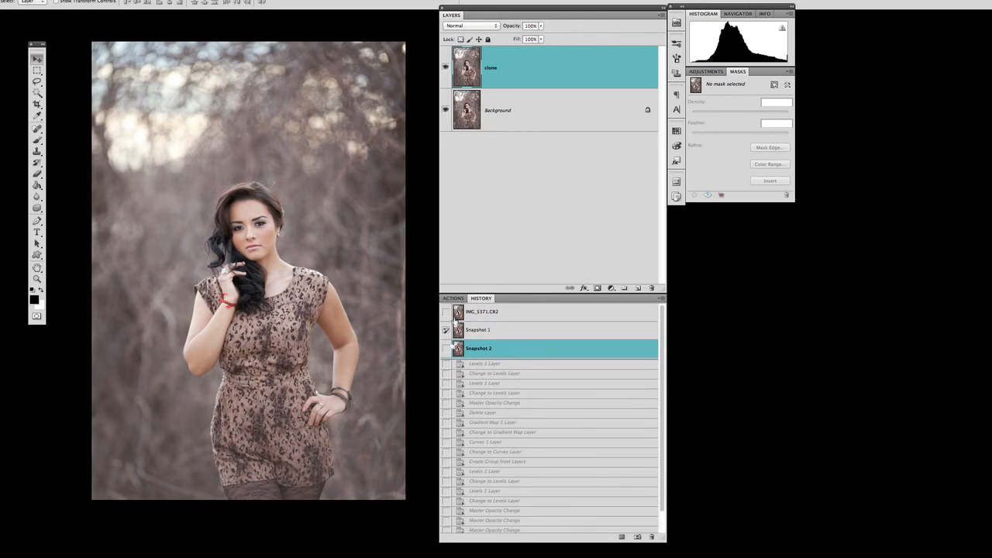
Compare the original IMG_5371.CR2 state with Snapshot 2, set Snapshot 2 as the history brush source, and finish on Snapshot 2.
click(507, 314)
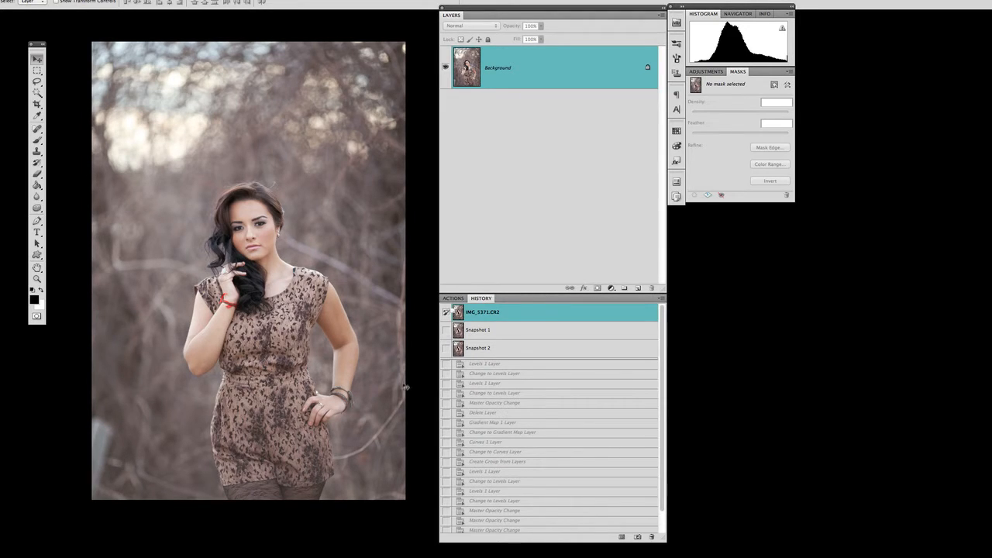
click(446, 349)
click(482, 351)
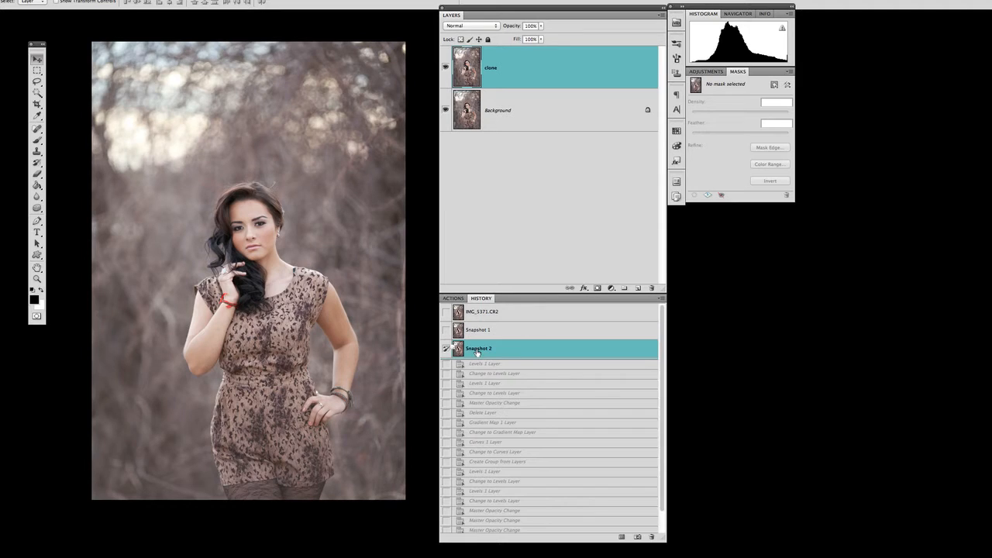
click(482, 311)
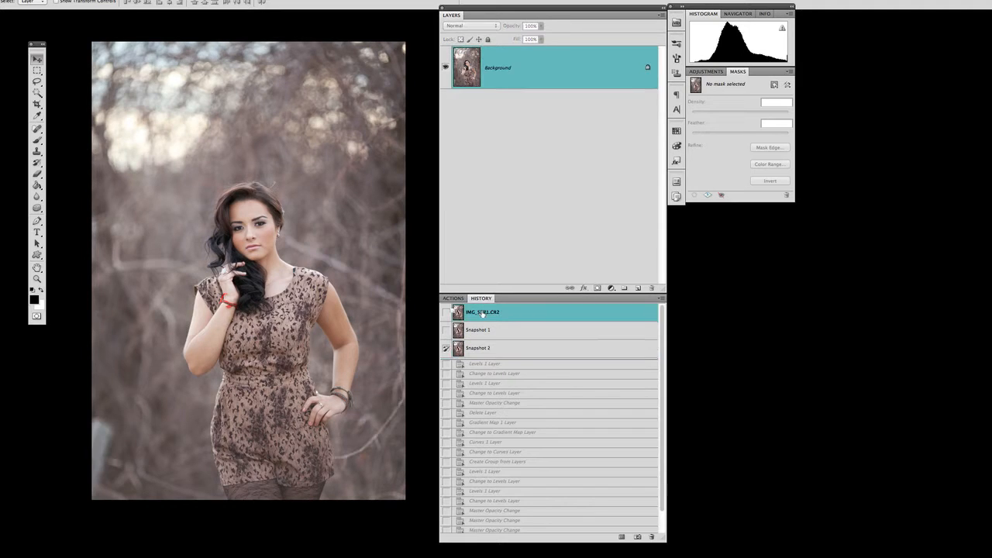
click(491, 351)
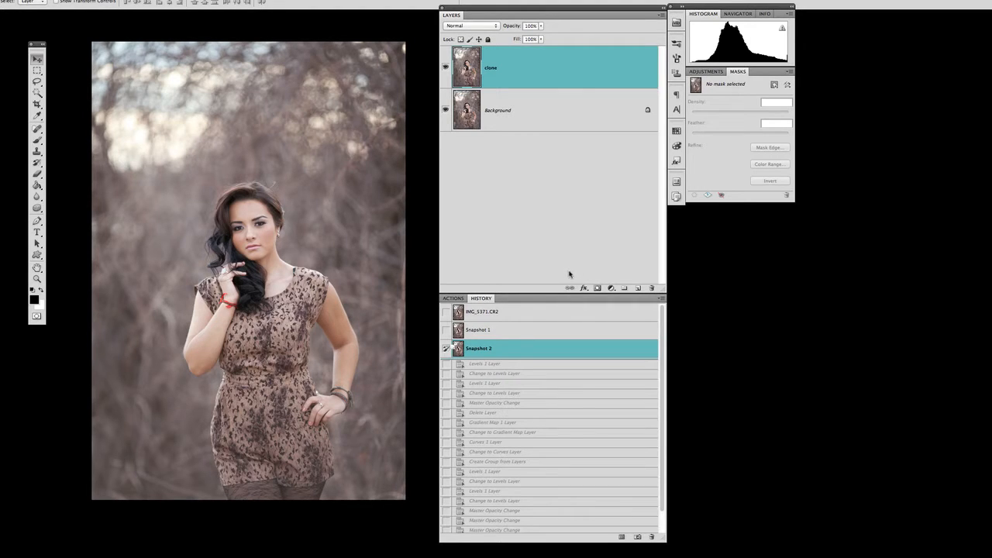
Play the Orris Root action above the clone layer, and delete the resulting group together with the clone layer.
click(454, 298)
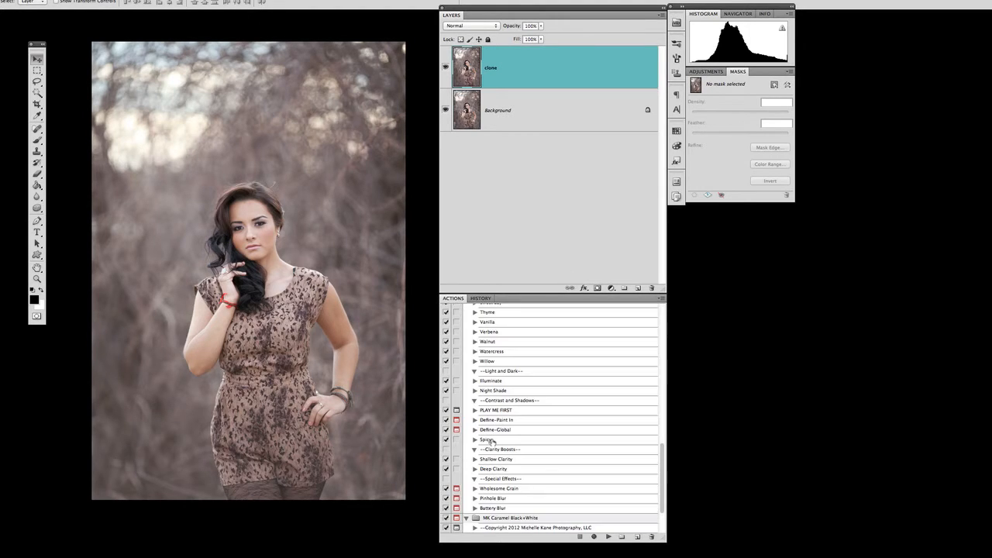
scroll(491, 418, up, 8)
scroll(490, 440, up, 1)
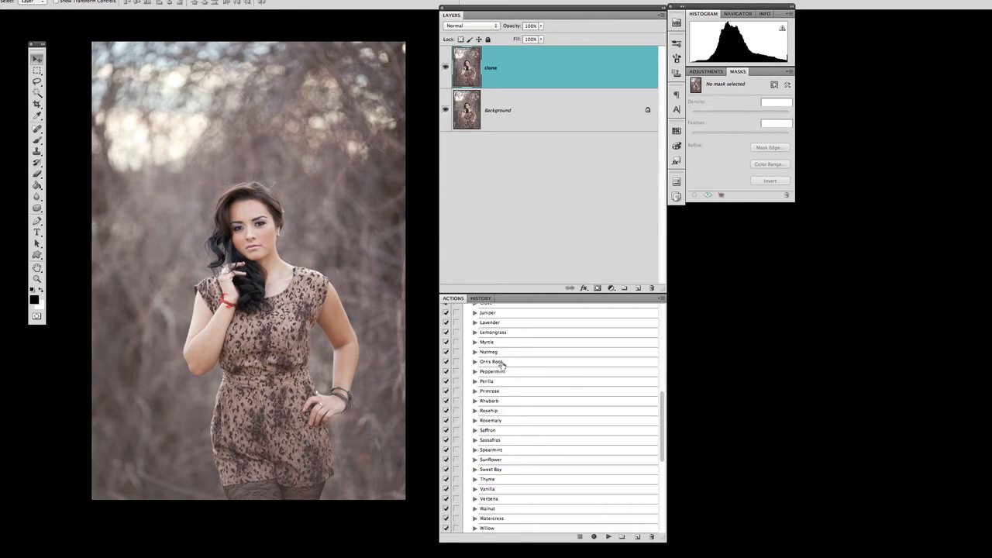
click(501, 362)
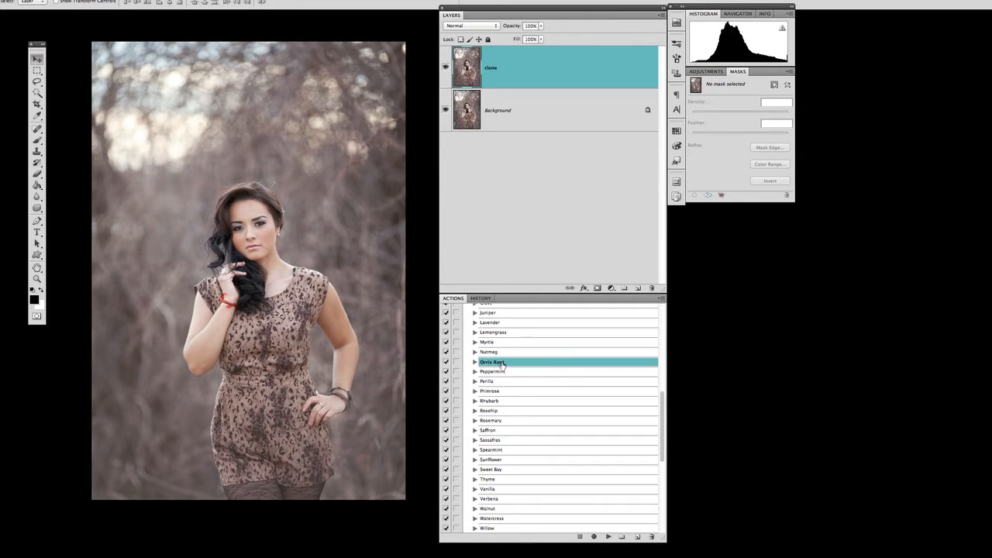
click(610, 536)
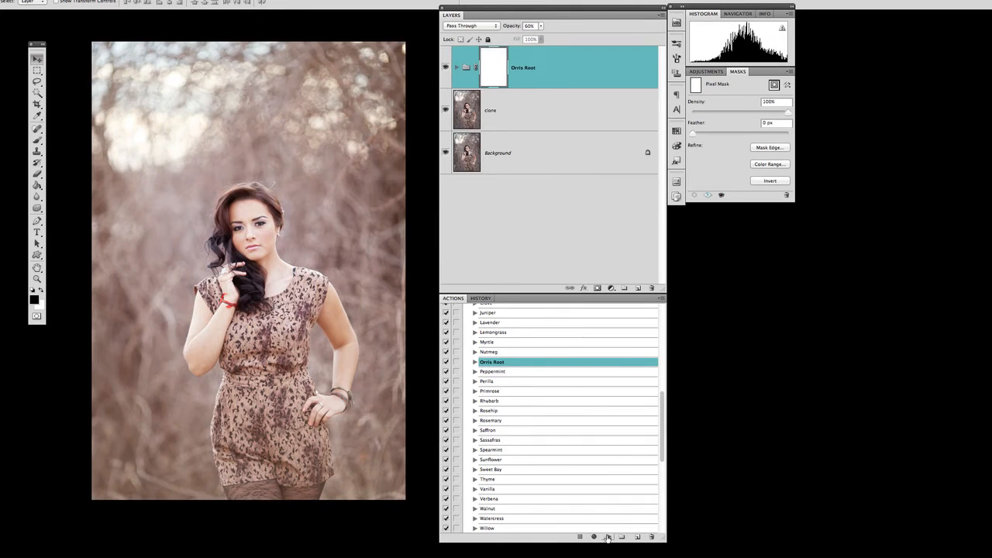
shift+click(534, 112)
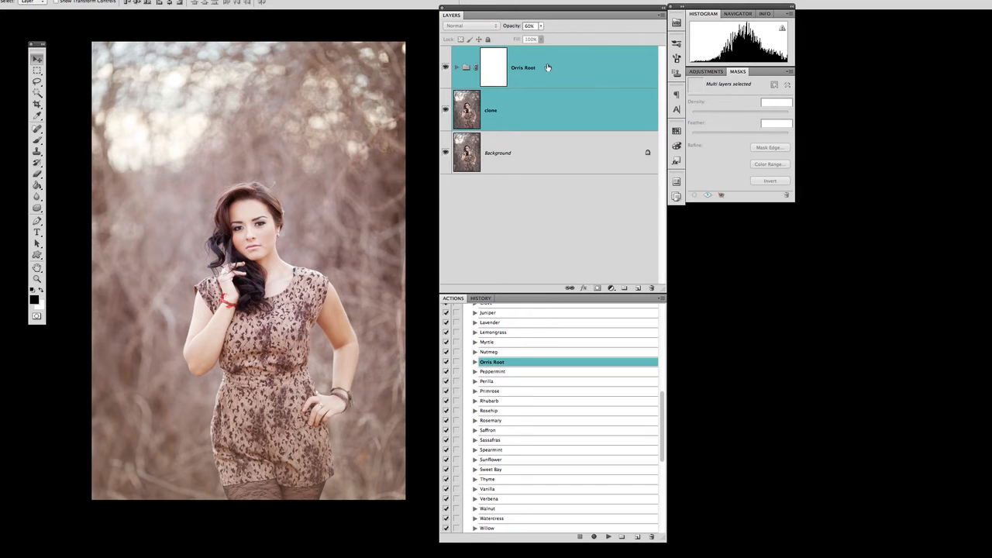
mouse_move(549, 69)
mouse_down()
mouse_move(658, 254)
mouse_move(651, 287)
mouse_up()
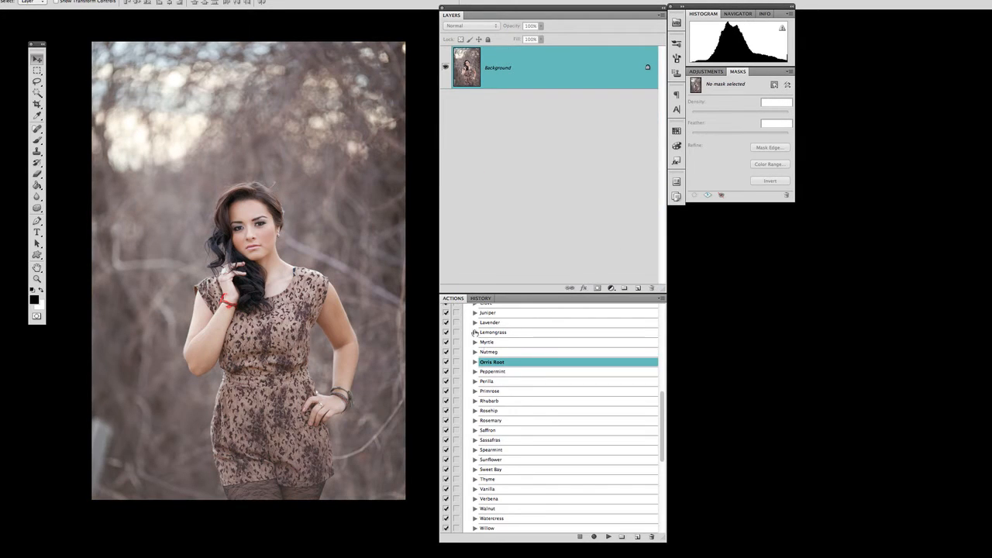
Restore Snapshot 2 and flatten the image into a single Background layer.
click(480, 298)
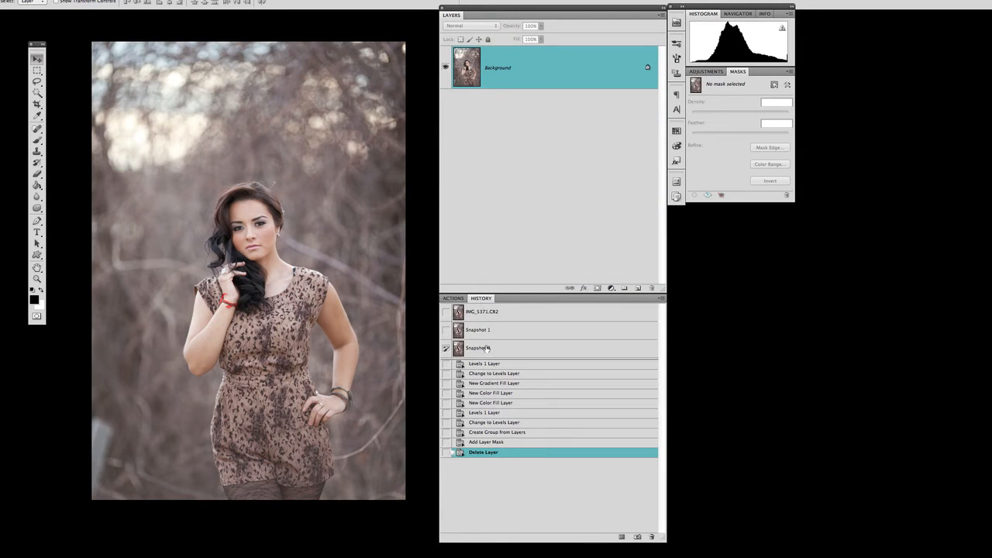
click(485, 349)
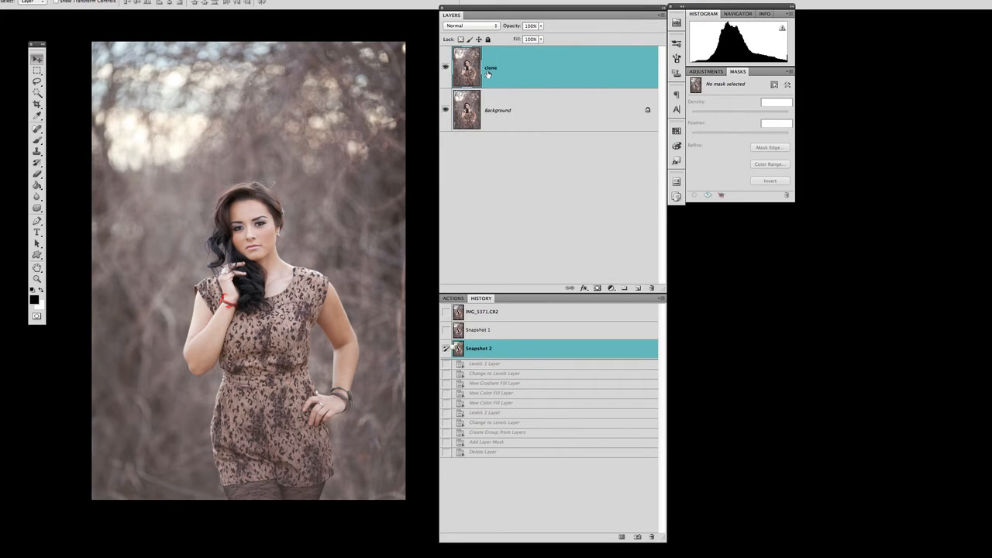
key(shift+super+e)
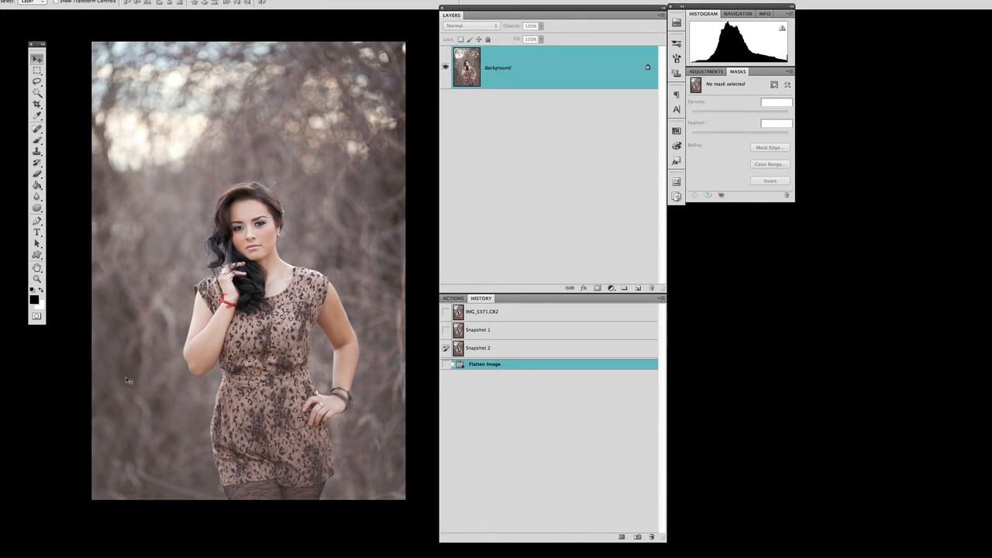
Play the Orris Root action on the flattened image and toggle its group's visibility to compare before and after.
click(455, 299)
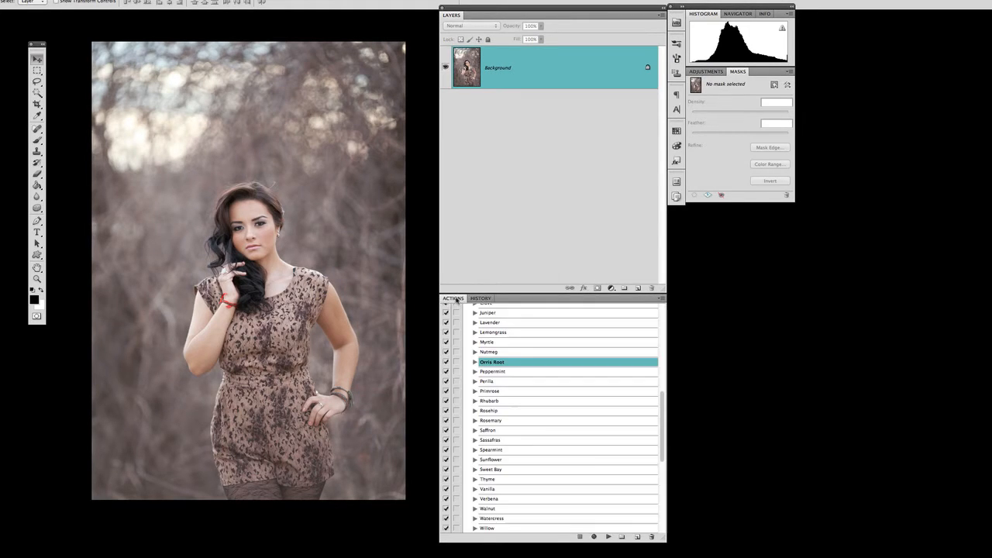
click(610, 537)
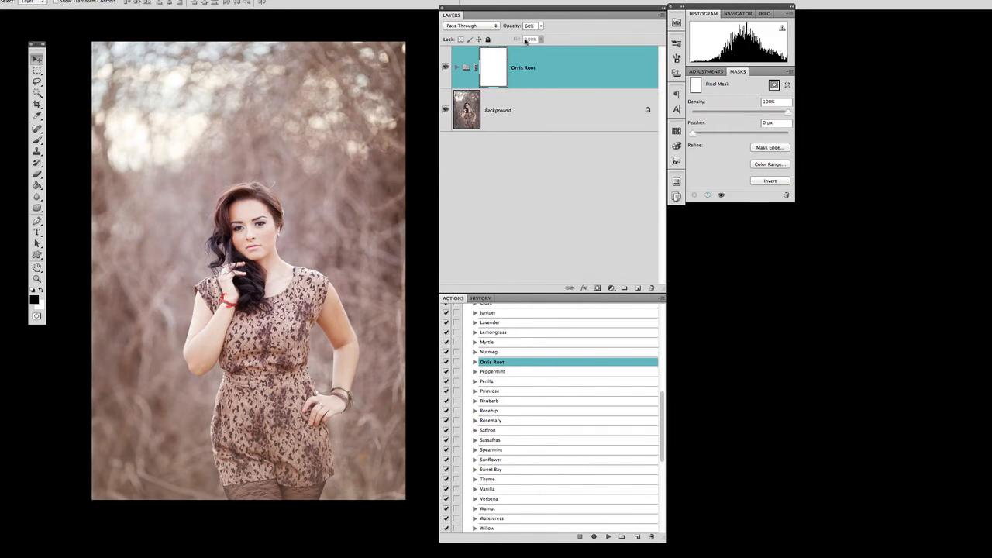
click(445, 67)
click(445, 67)
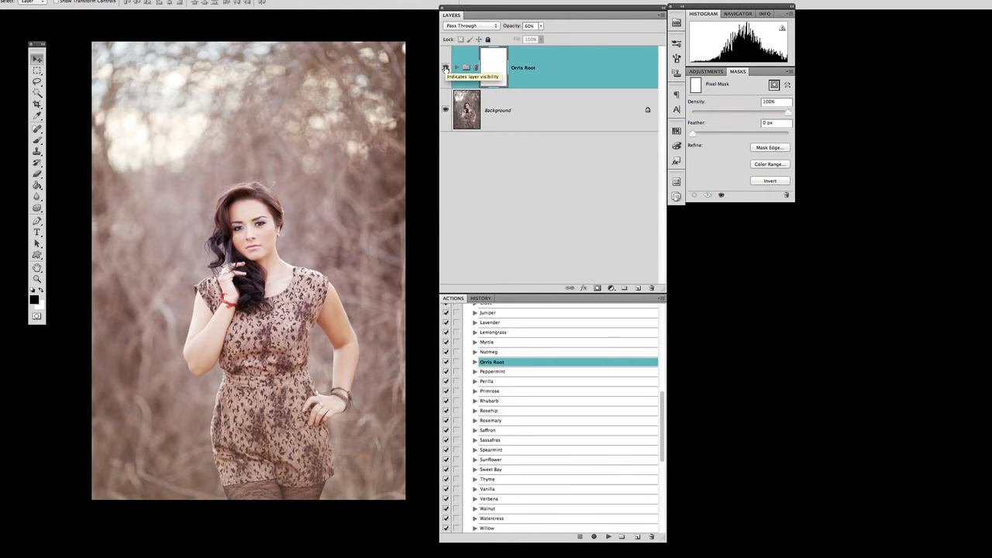
Lower the Orris Root group's opacity to 24% and toggle its visibility to compare before and after.
click(541, 27)
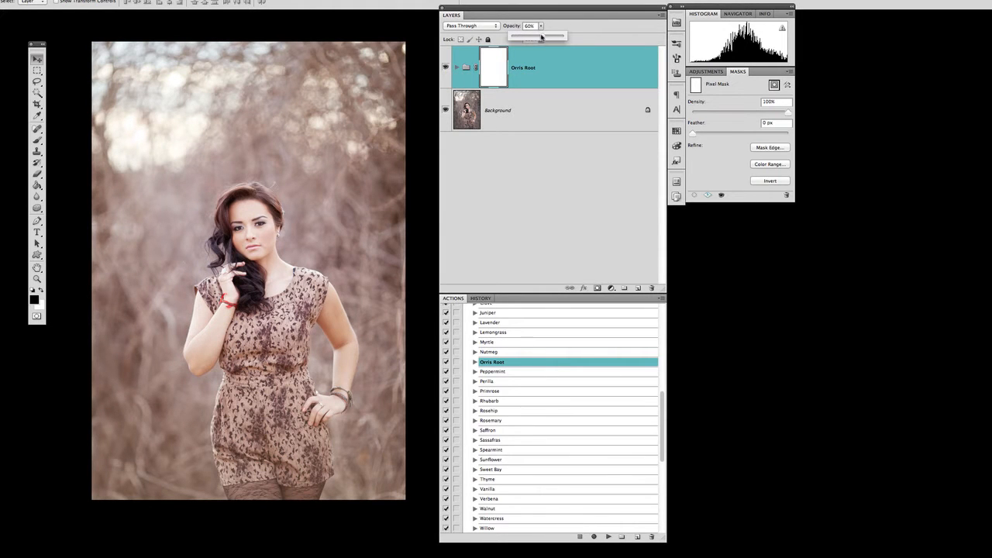
drag(541, 37, 531, 36)
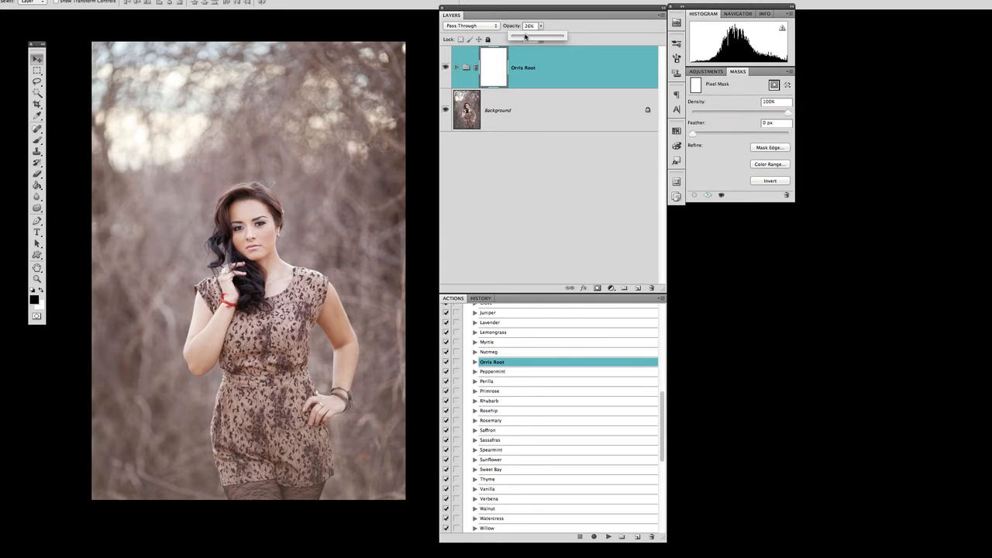
click(445, 68)
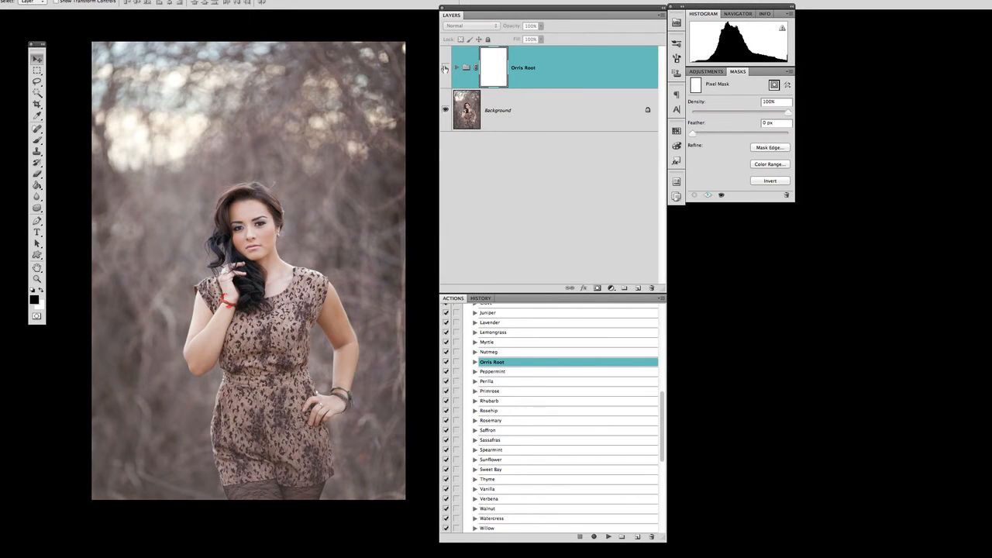
click(445, 69)
click(445, 68)
click(445, 69)
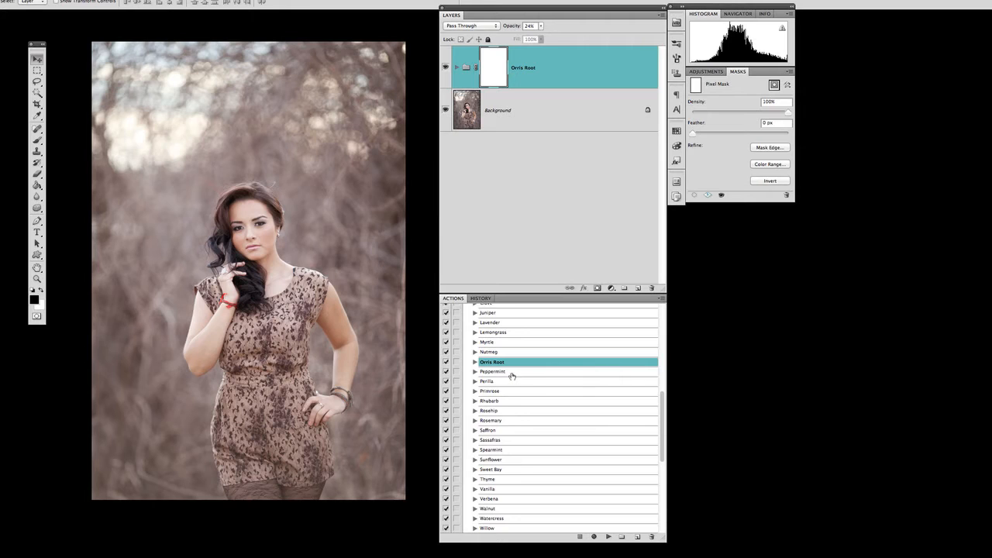
Play the Citronella action above the Orris Root group.
scroll(511, 376, up, 1)
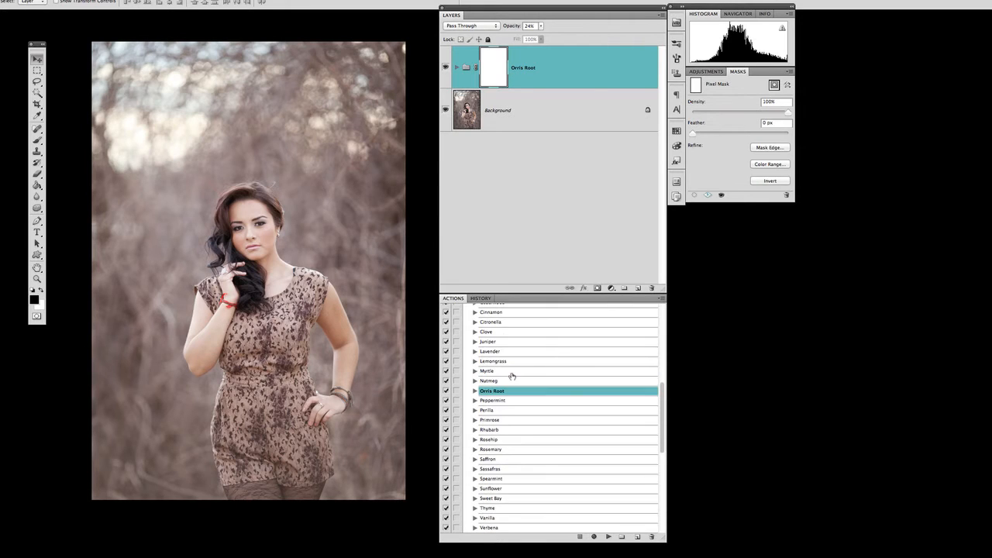
scroll(511, 376, up, 1)
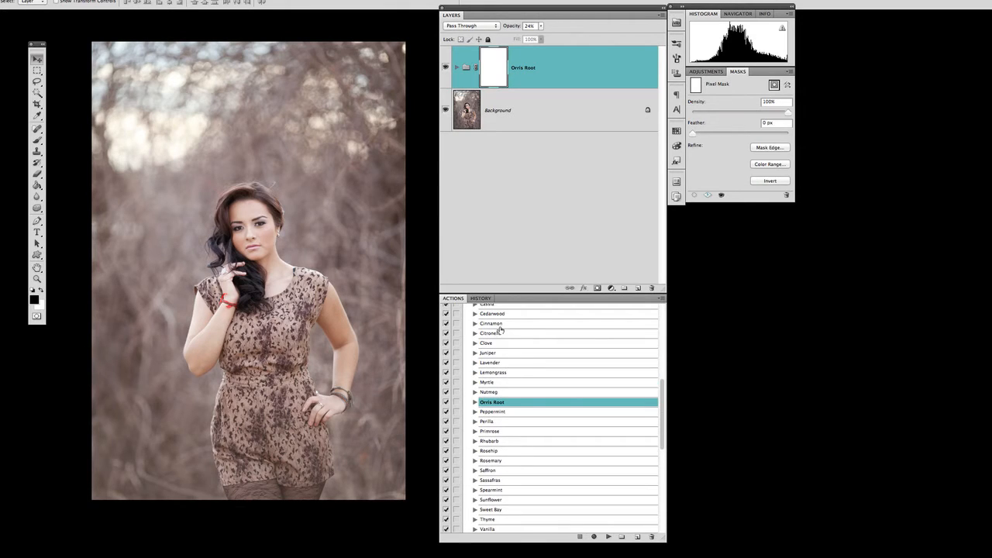
click(501, 335)
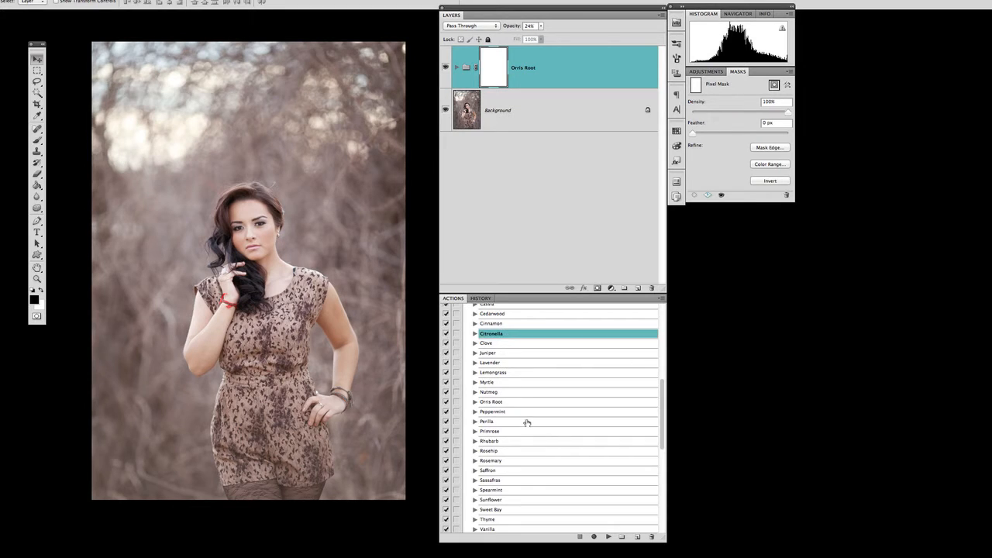
click(608, 536)
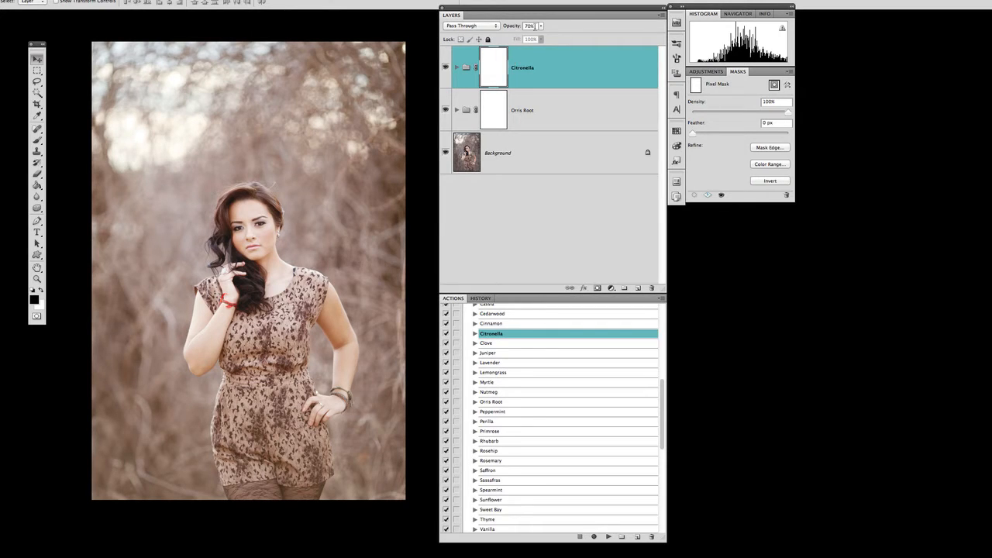
Compare the edit with Orris Root hidden and with only the Background shown, then restore all groups' visibility.
click(445, 110)
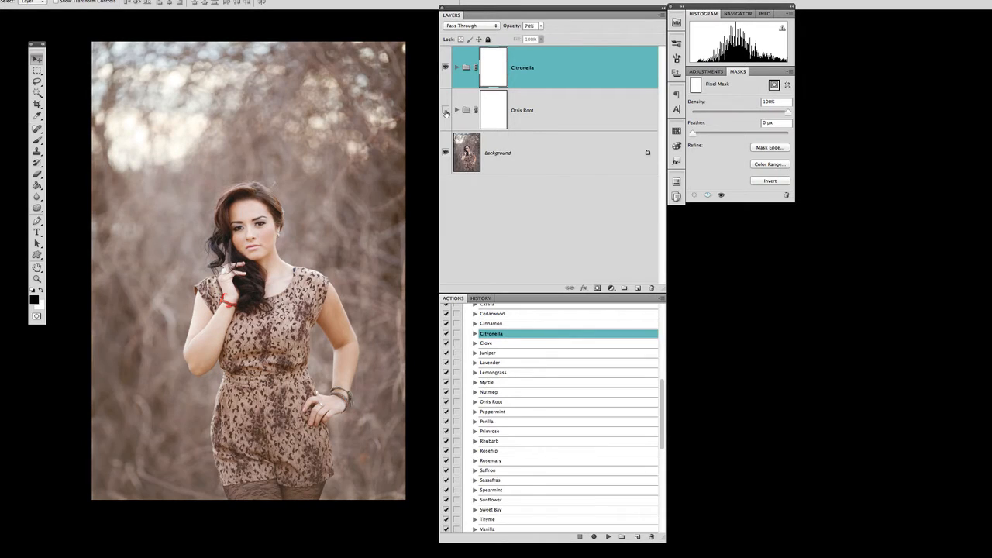
alt+click(446, 154)
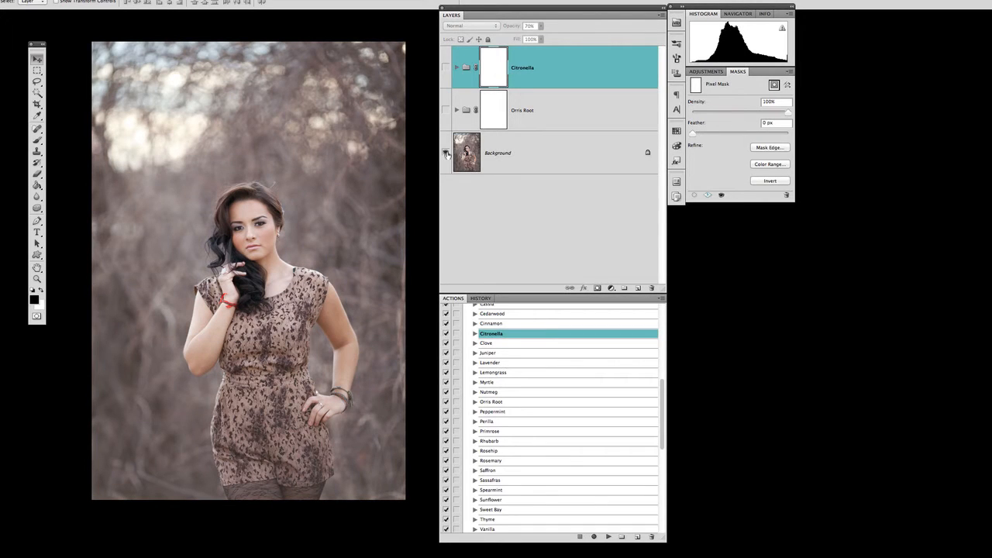
alt+click(446, 153)
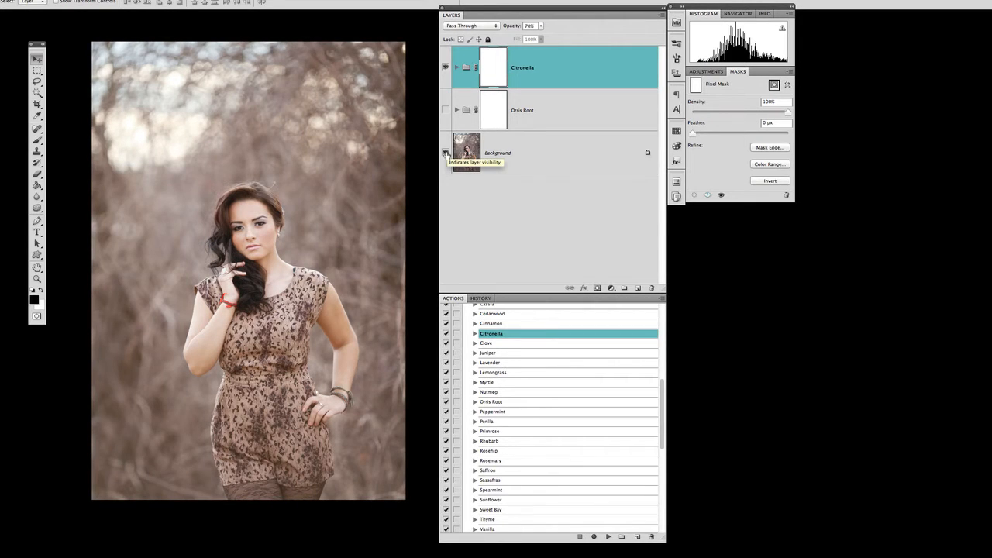
click(445, 110)
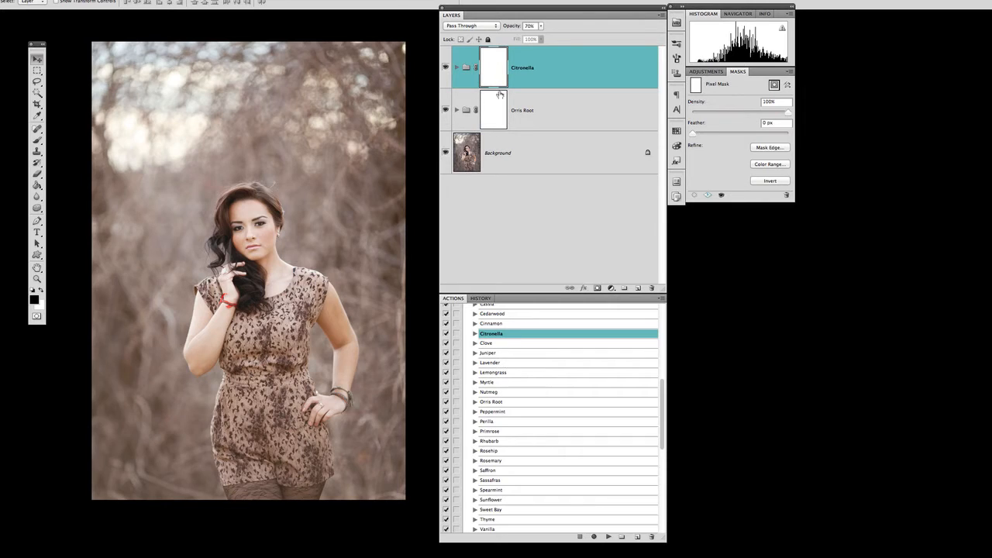
Lower the Citronella group's opacity to 15% and compare the result with the Background layer alone.
click(543, 70)
click(541, 26)
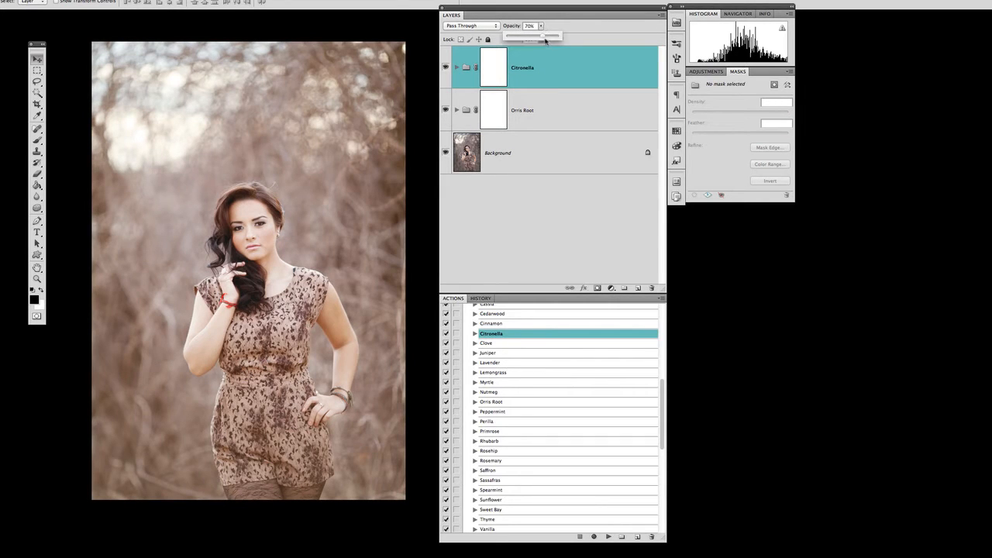
drag(540, 38, 517, 35)
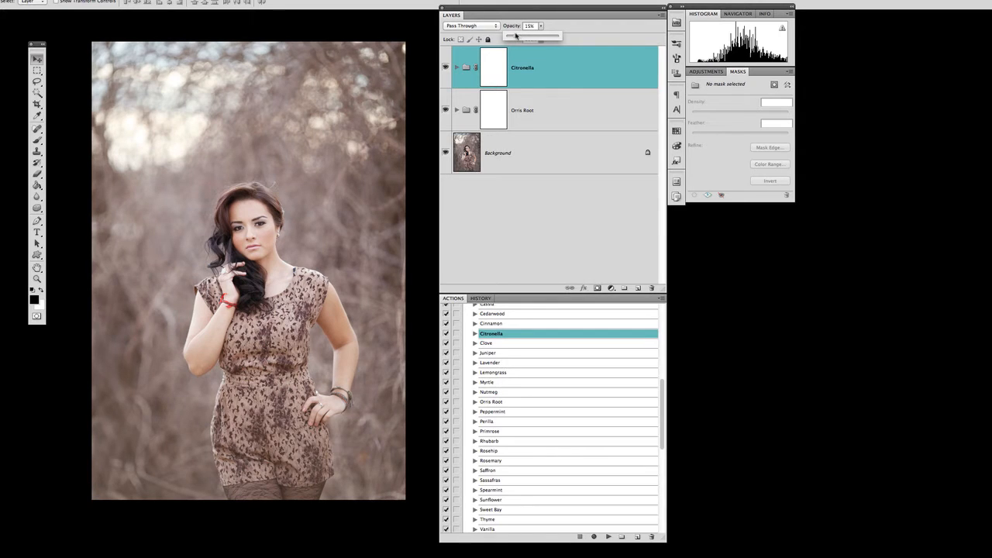
alt+click(447, 152)
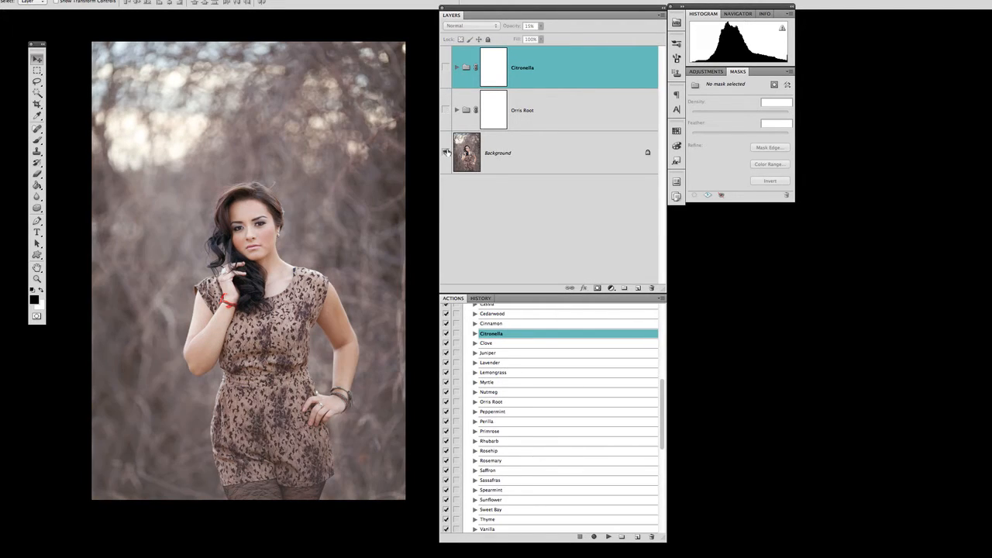
alt+click(447, 152)
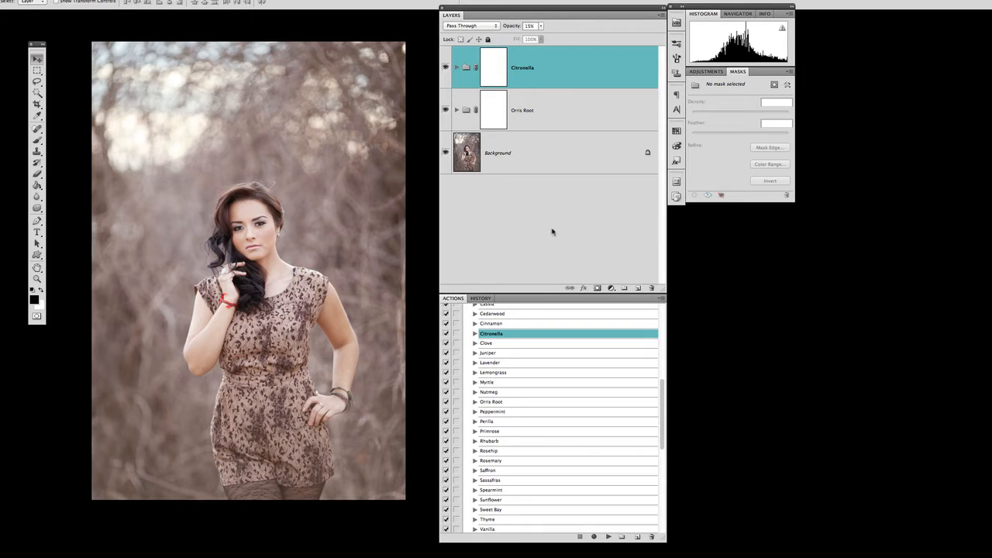
Play the Buttery Blur action from the Special Effects actions and continue through its instruction message.
scroll(514, 373, down, 7)
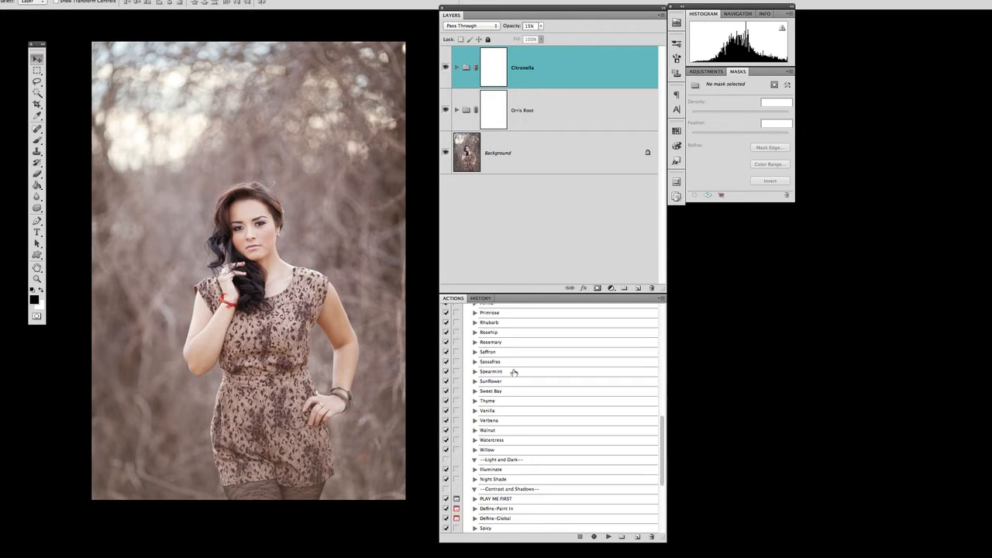
scroll(513, 372, down, 1)
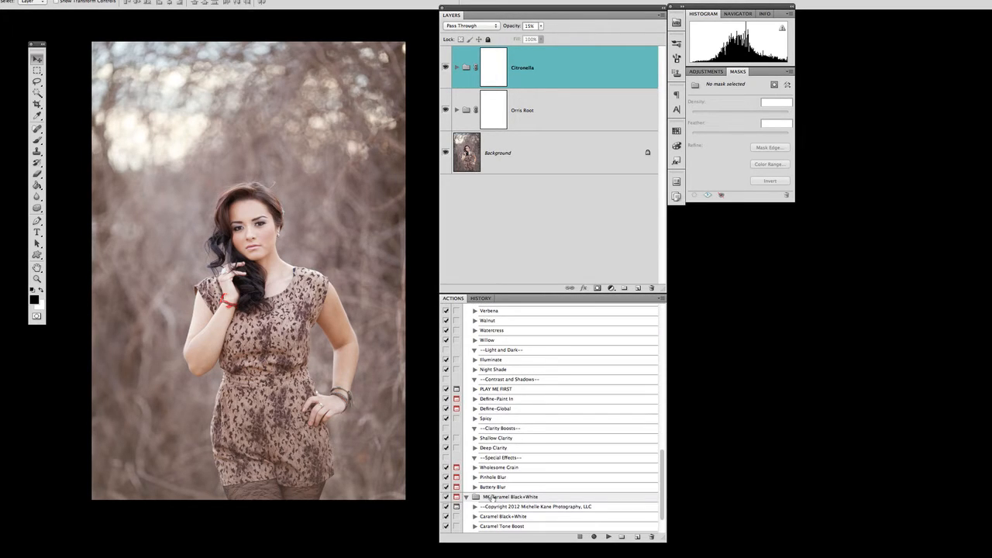
click(495, 489)
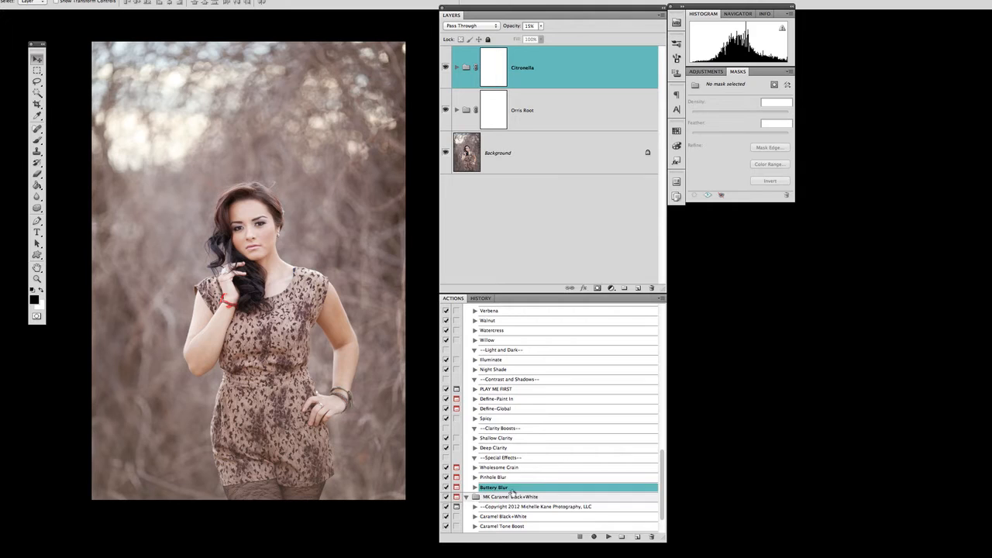
click(609, 537)
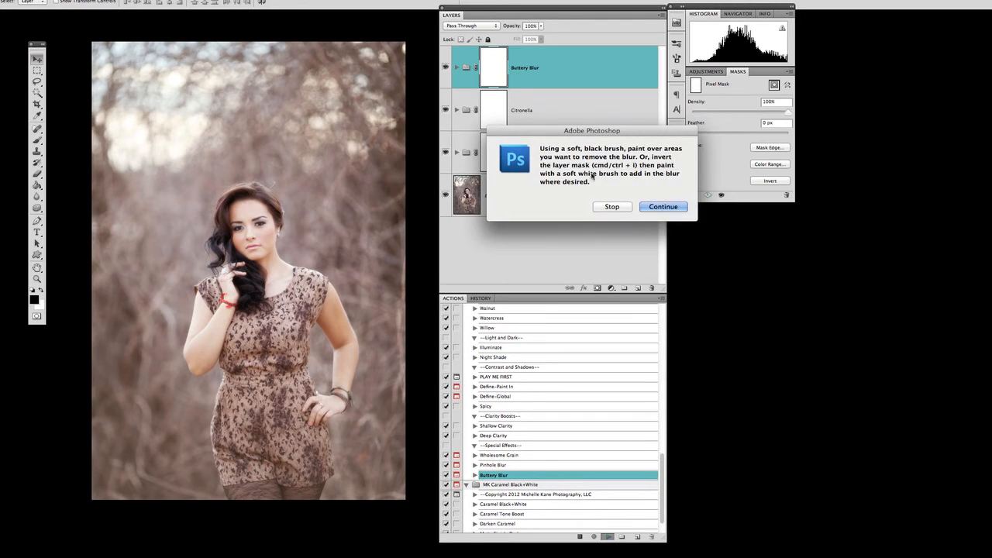
click(664, 208)
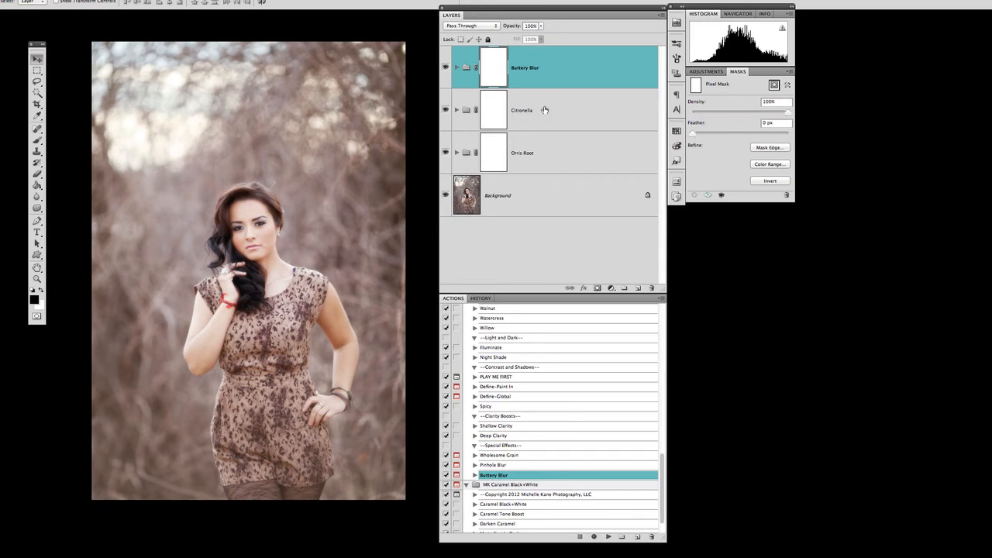
Toggle the Buttery Blur group's visibility repeatedly to compare the image with and without the blur.
click(444, 69)
click(444, 69)
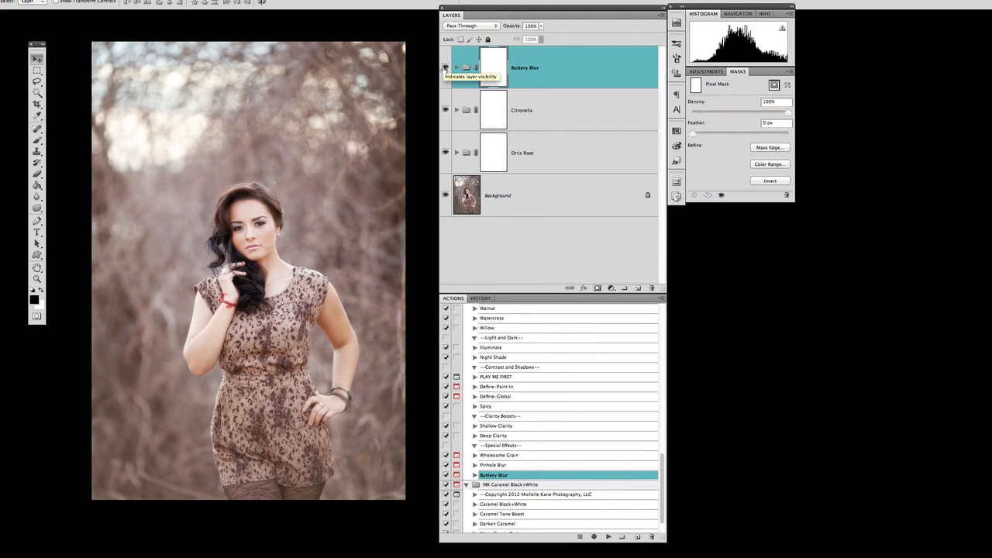
click(444, 68)
click(444, 68)
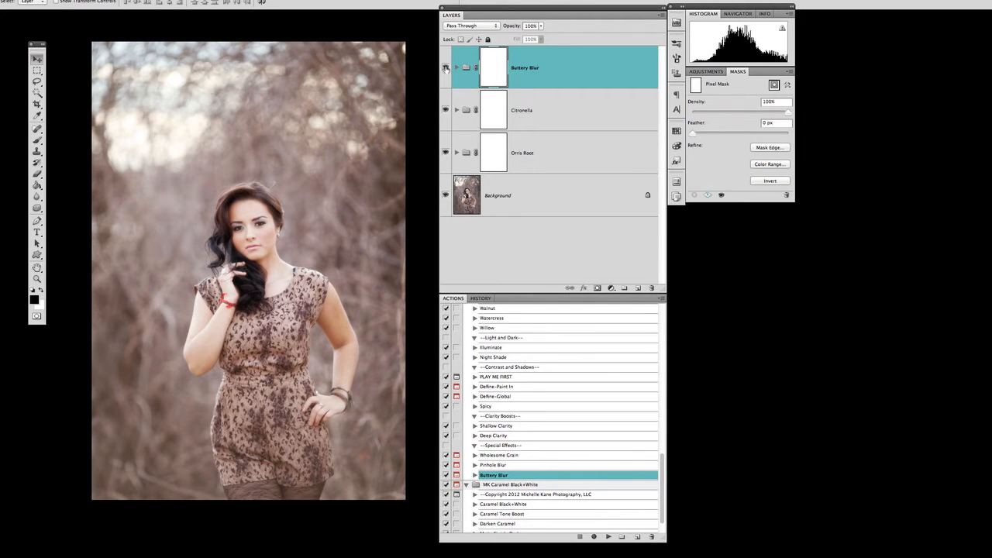
click(445, 68)
click(445, 69)
click(445, 68)
click(445, 69)
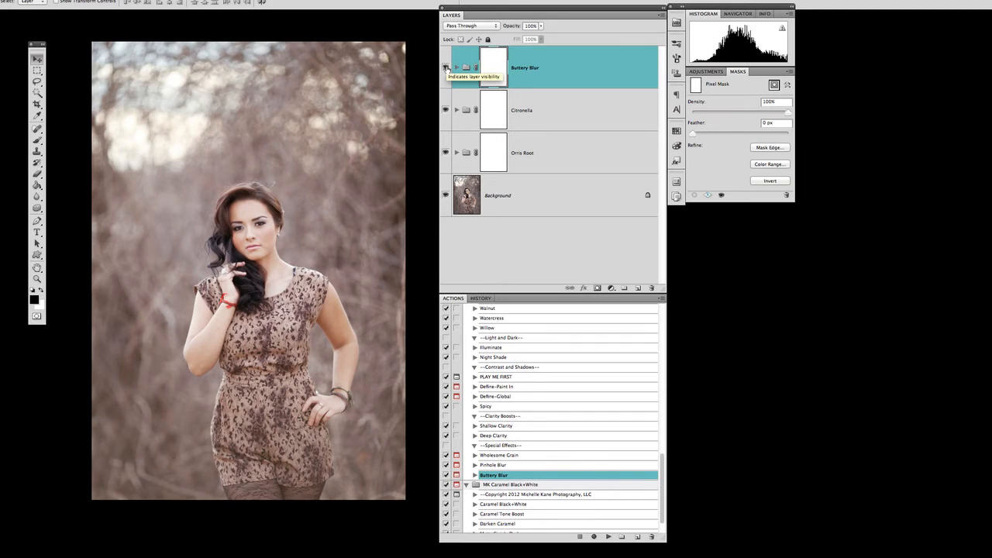
Expand the Buttery Blur group, toggle its Boosted Blur layer to check the effect, and collapse the group.
click(457, 68)
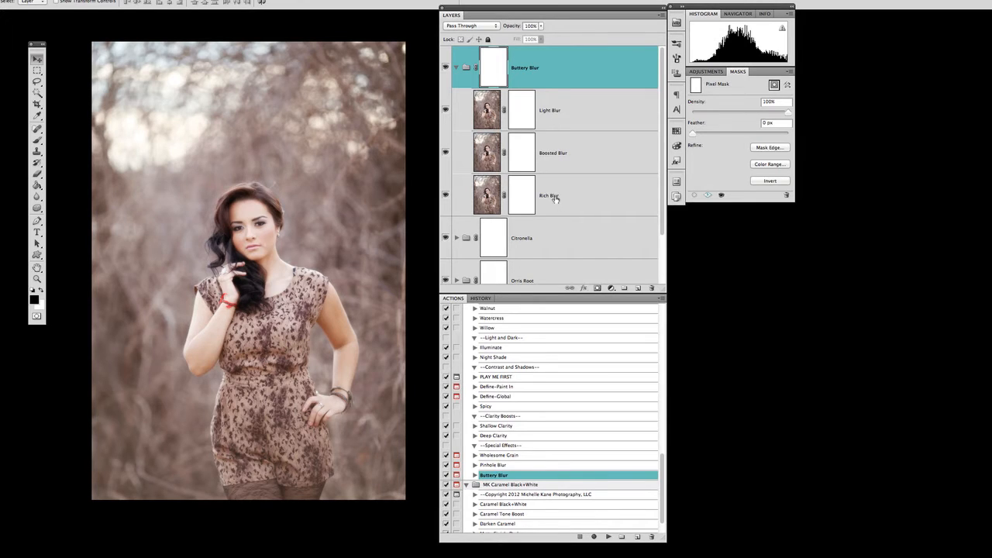
click(445, 154)
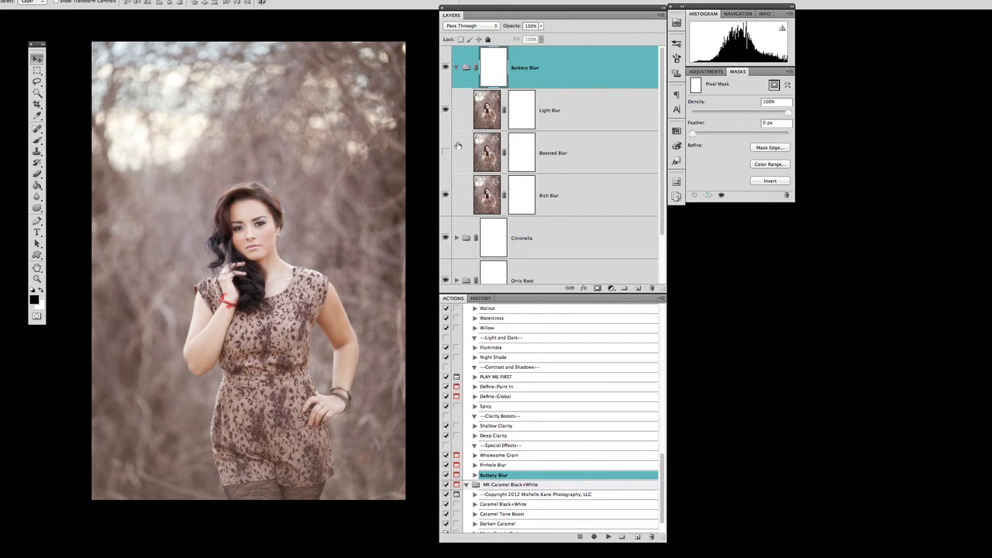
click(446, 153)
click(445, 153)
click(446, 153)
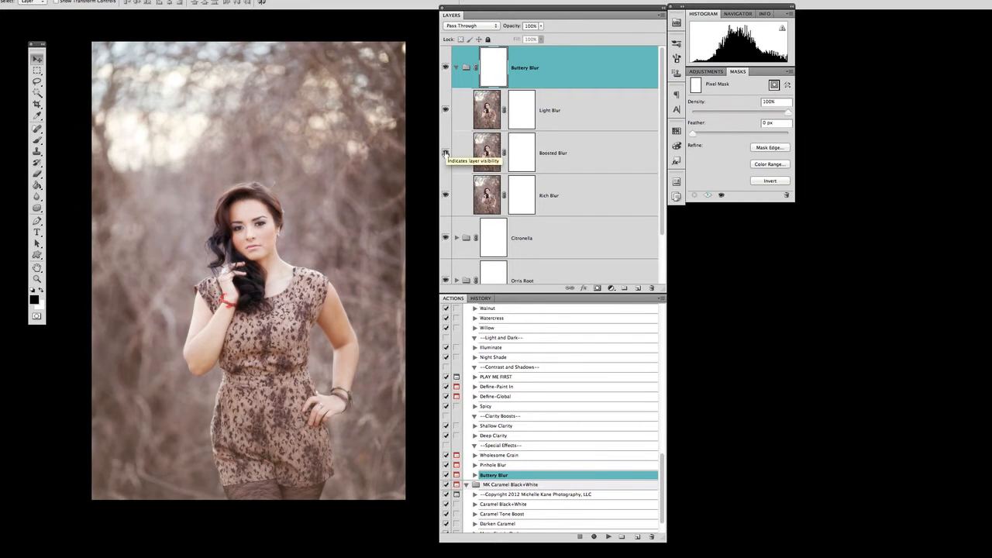
click(445, 152)
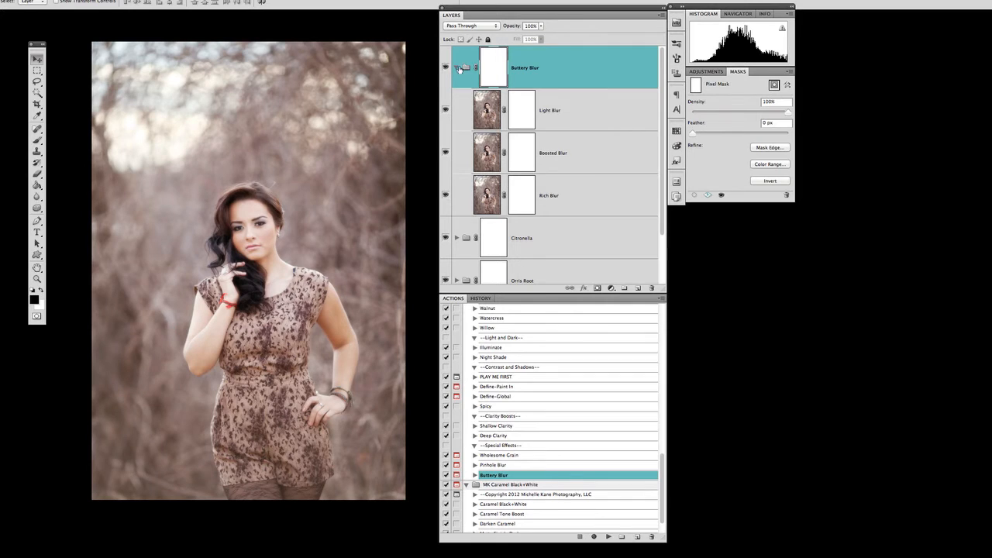
click(457, 67)
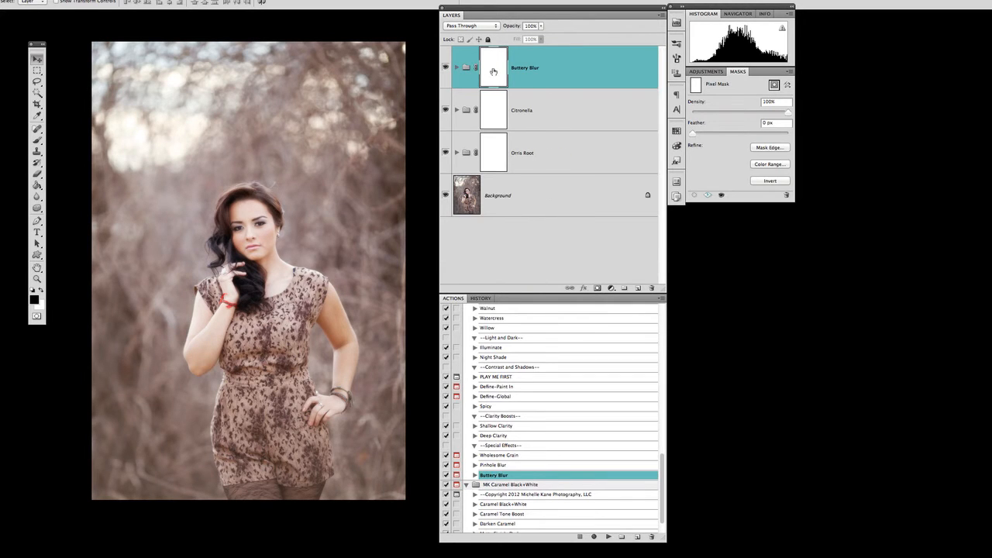
Paint black over the woman's eyes on the Buttery Blur group's mask with a small brush to remove the blur there.
key(super+plus)
key(super+plus)
key(super+plus)
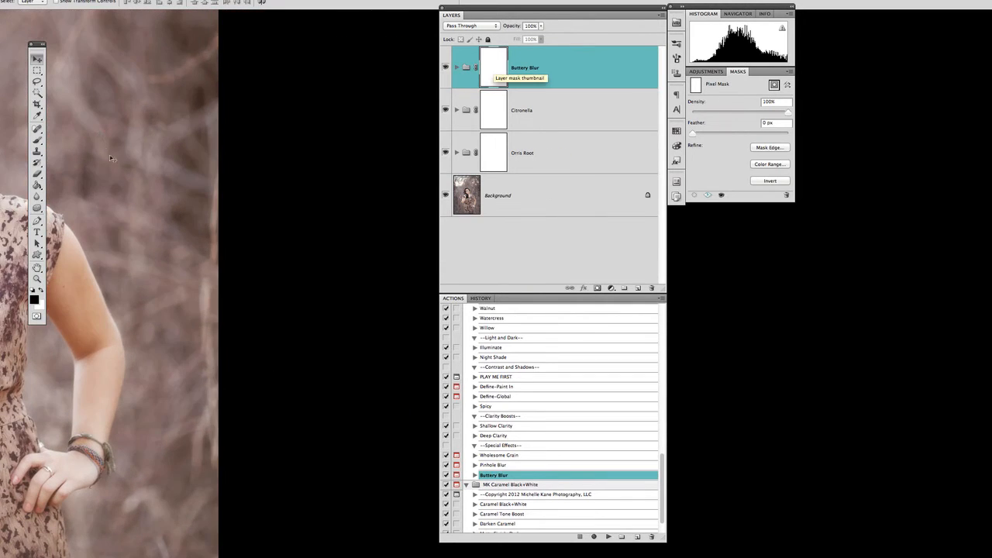
drag(113, 157, 482, 178)
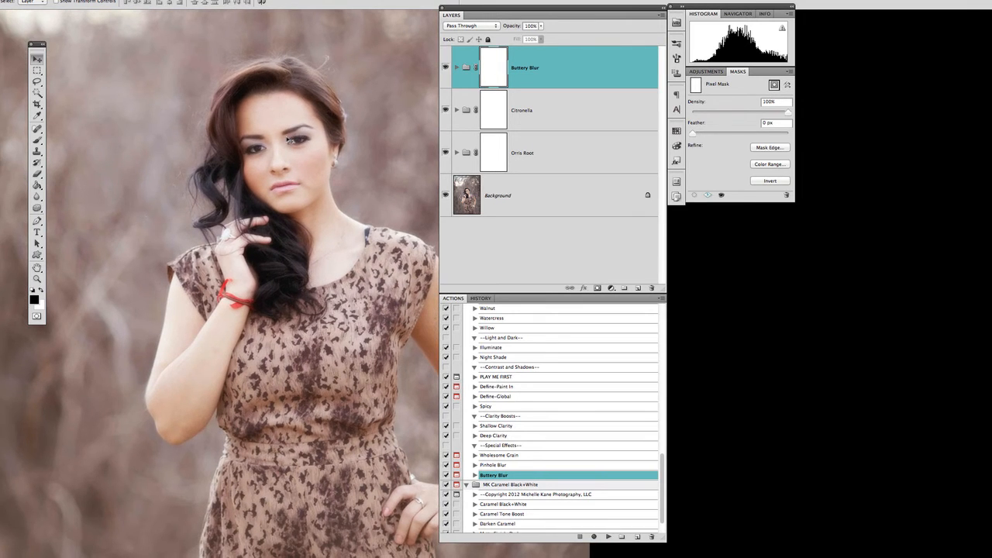
key(super+plus)
drag(208, 118, 372, 261)
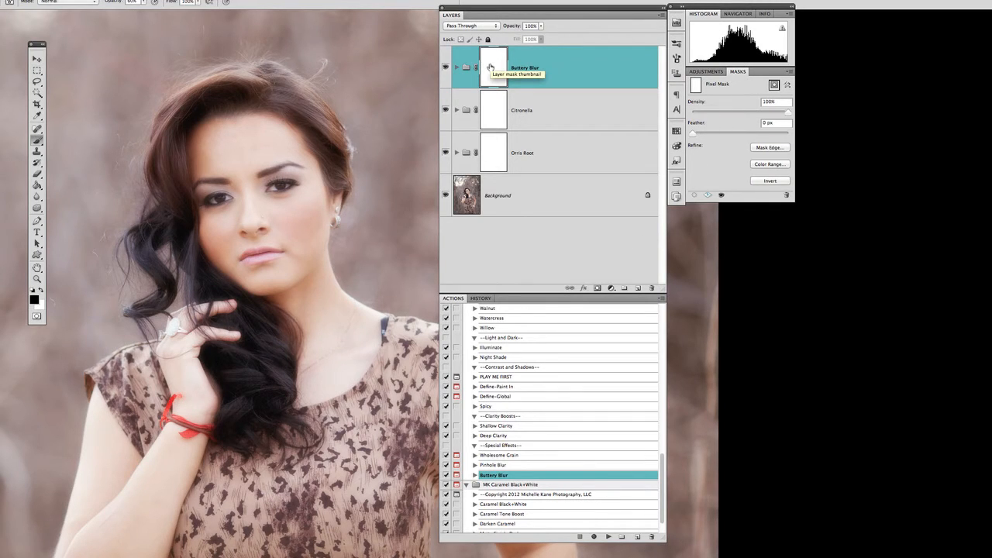
key(b)
key(bracketleft)
key(bracketleft)
key(bracketleft)
key(bracketleft)
key(bracketleft)
key(bracketleft)
key(bracketleft)
key(bracketleft)
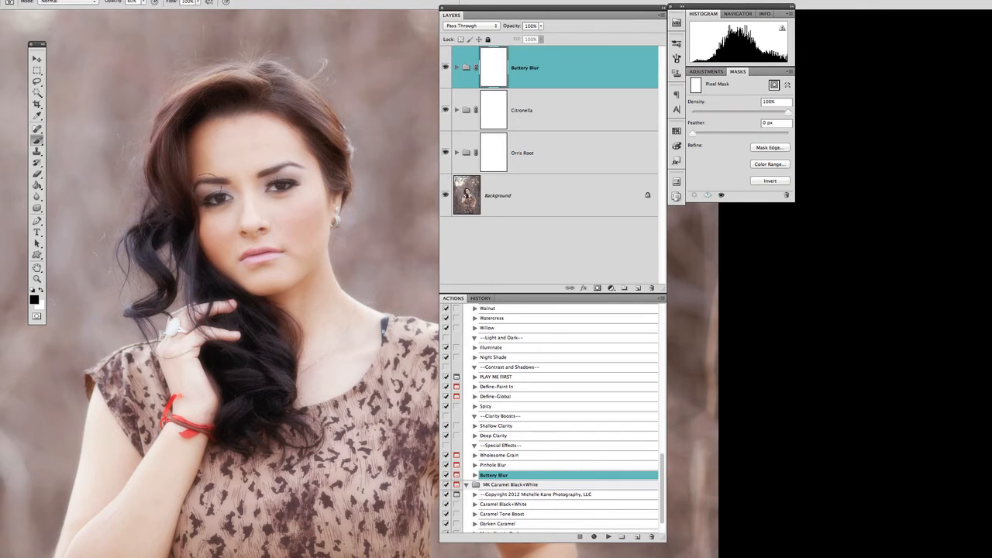
drag(212, 199, 279, 186)
Expand the Buttery Blur group and place a duplicate of its Light Blur layer above the group.
key(x)
click(456, 68)
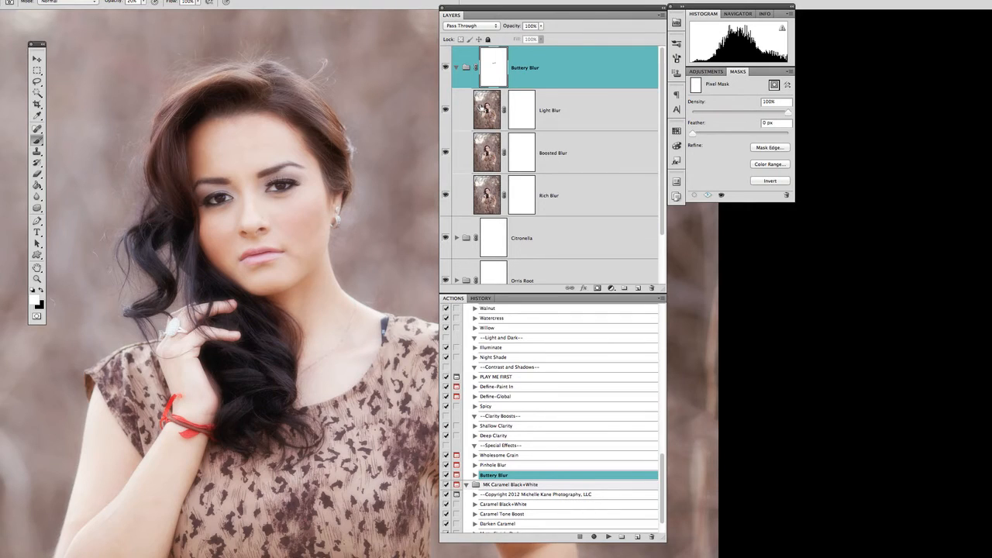
key(super+minus)
key(super+minus)
drag(305, 187, 182, 191)
key(super+minus)
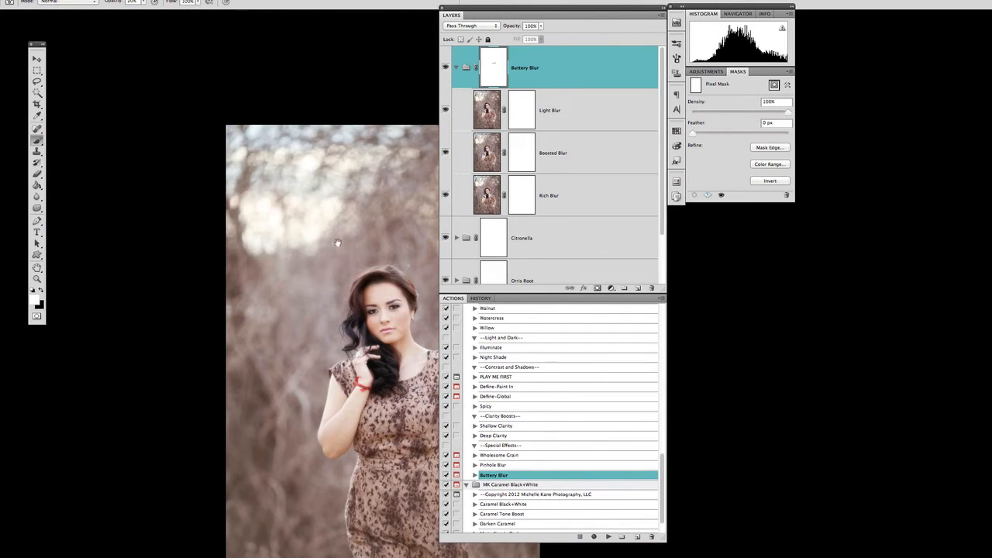
drag(338, 243, 211, 172)
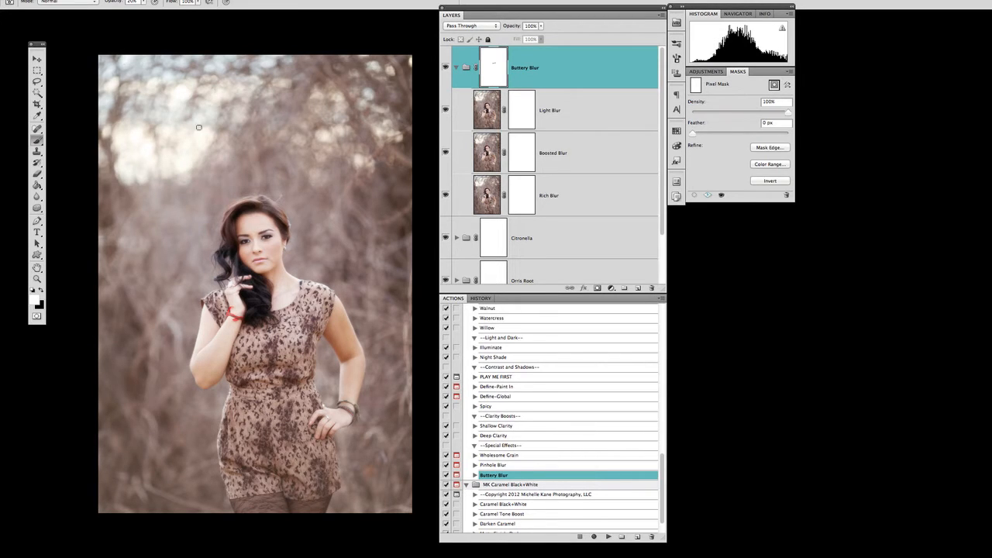
click(561, 114)
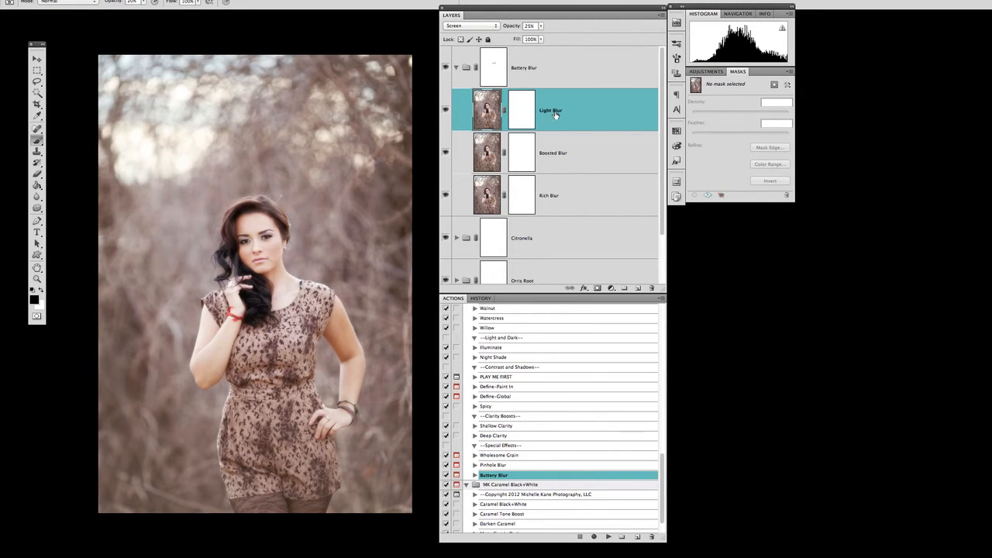
drag(557, 112, 512, 49)
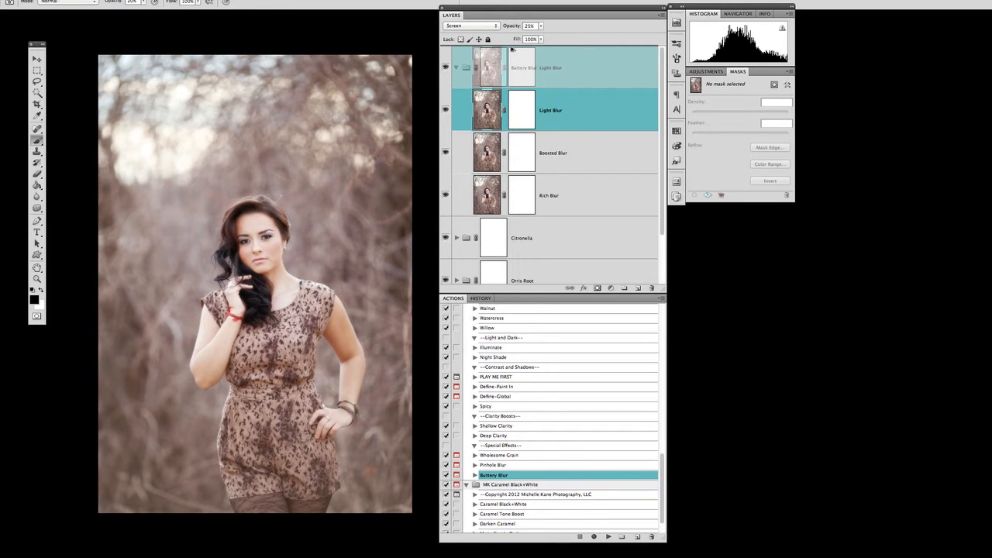
drag(512, 49, 510, 50)
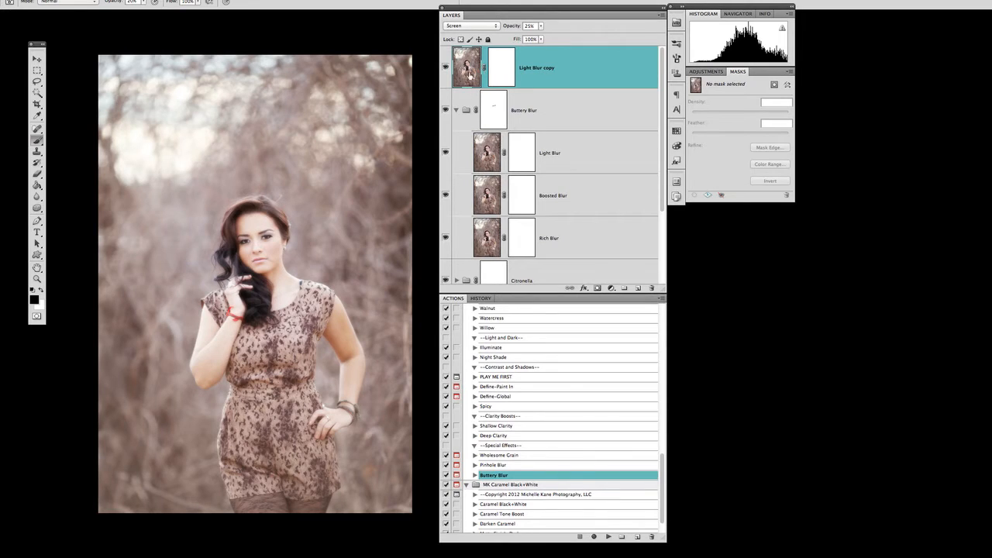
Raise the Light Blur copy's opacity to 82% and invert its mask to black.
click(541, 25)
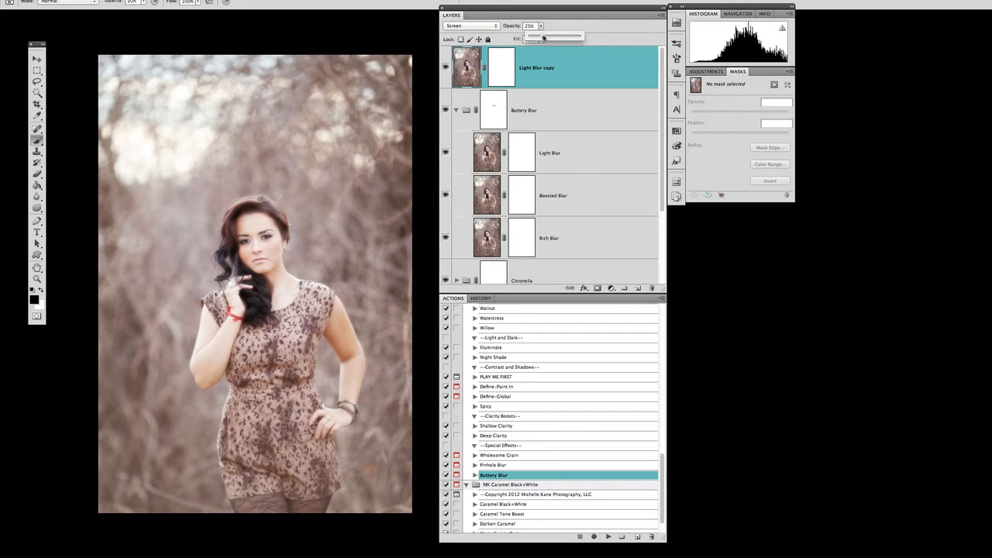
drag(546, 38, 569, 38)
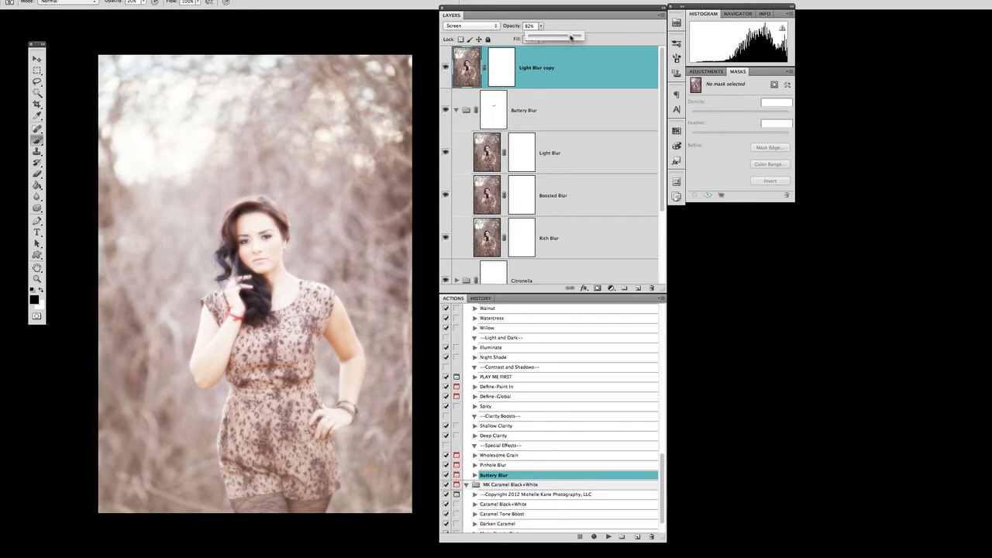
right_click(504, 67)
click(497, 60)
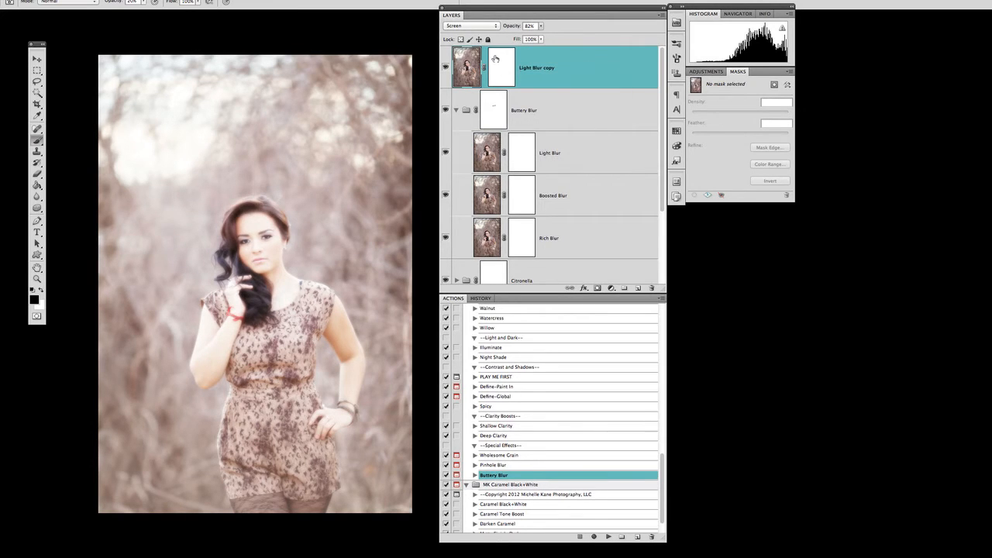
click(496, 60)
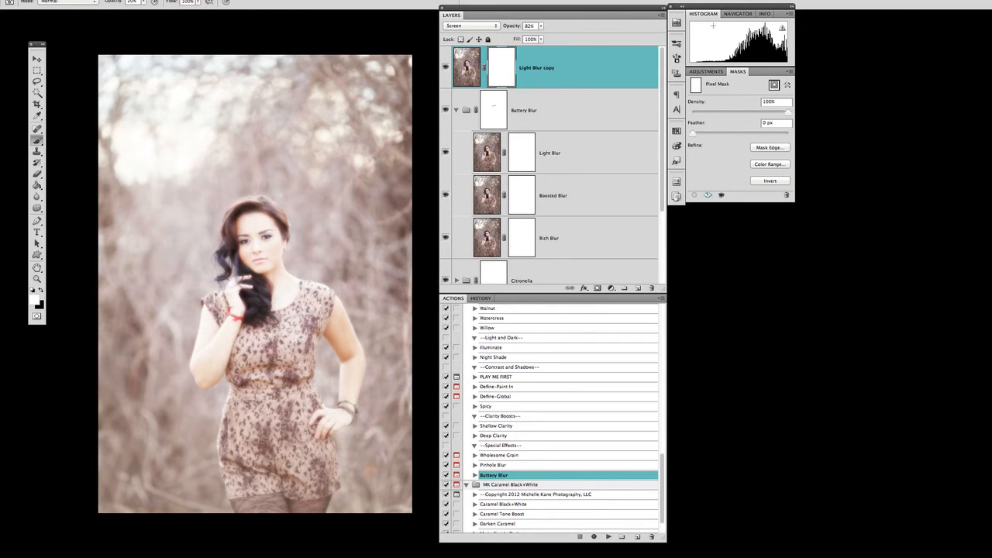
click(772, 182)
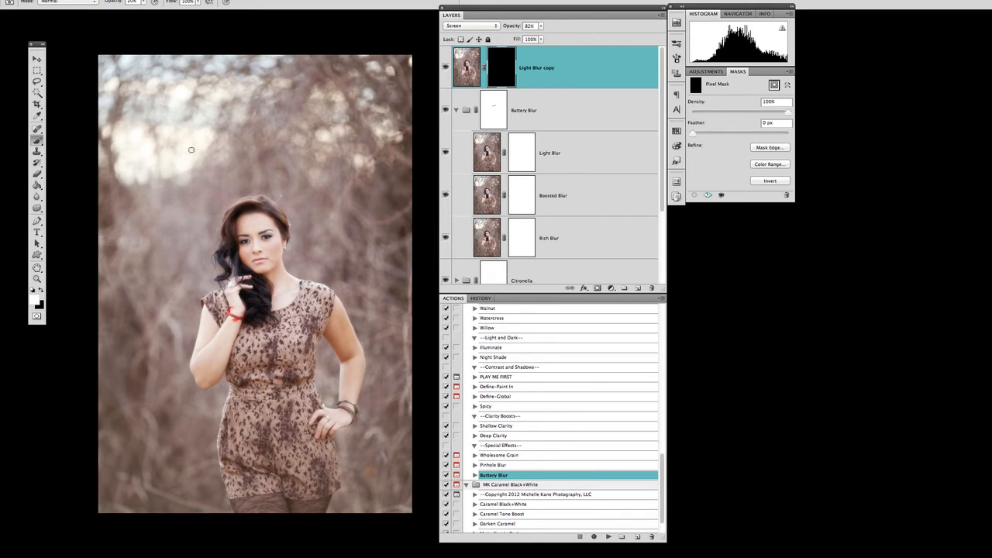
Paint white at 20% opacity with a large brush on the Light Blur copy's mask over the bright background and down beside the woman.
key(x)
key(x)
scroll(191, 151, up, 1)
key(bracketright)
key(bracketright)
key(bracketright)
key(bracketright)
key(bracketright)
key(bracketright)
key(bracketright)
key(bracketright)
key(bracketright)
key(bracketright)
key(bracketright)
key(bracketright)
key(bracketright)
key(bracketright)
key(bracketright)
key(bracketright)
key(2)
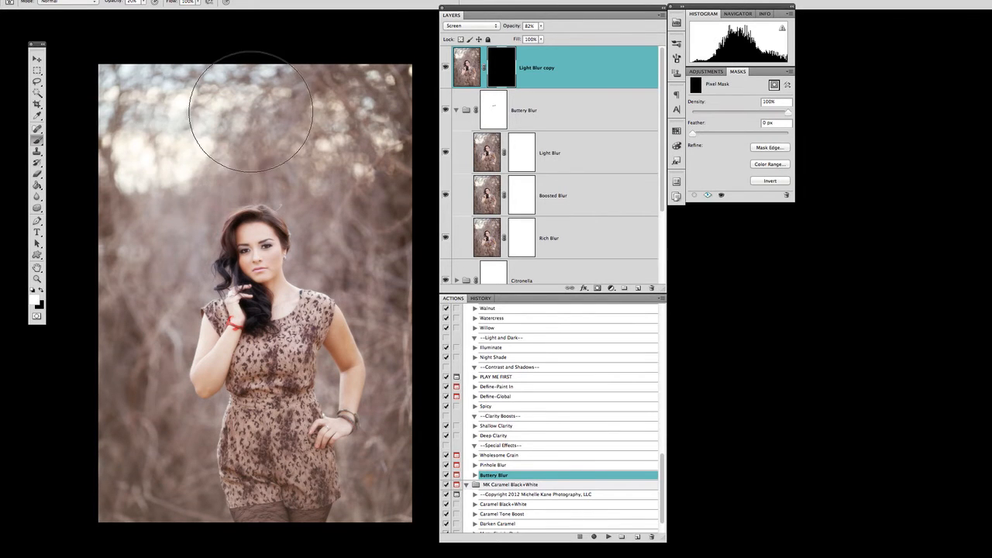
mouse_move(250, 111)
mouse_down()
mouse_move(144, 186)
mouse_move(148, 255)
mouse_move(172, 188)
mouse_move(280, 138)
mouse_move(127, 248)
mouse_move(142, 373)
mouse_move(155, 345)
mouse_up()
Build up more white on the Light Blur copy's mask in the background around the woman's hair, using a resized brush.
key(super+plus)
key(super+plus)
drag(111, 274, 86, 298)
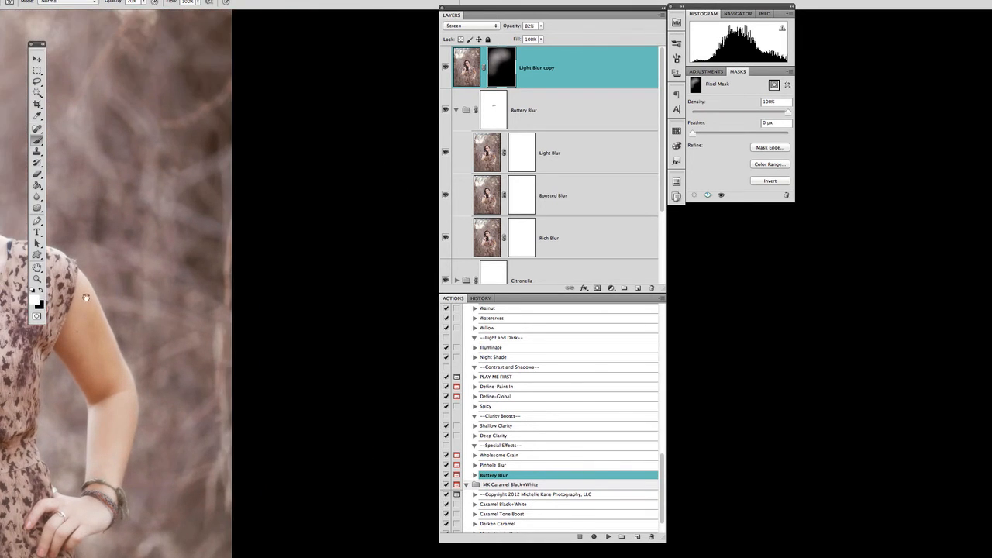
key(super+0)
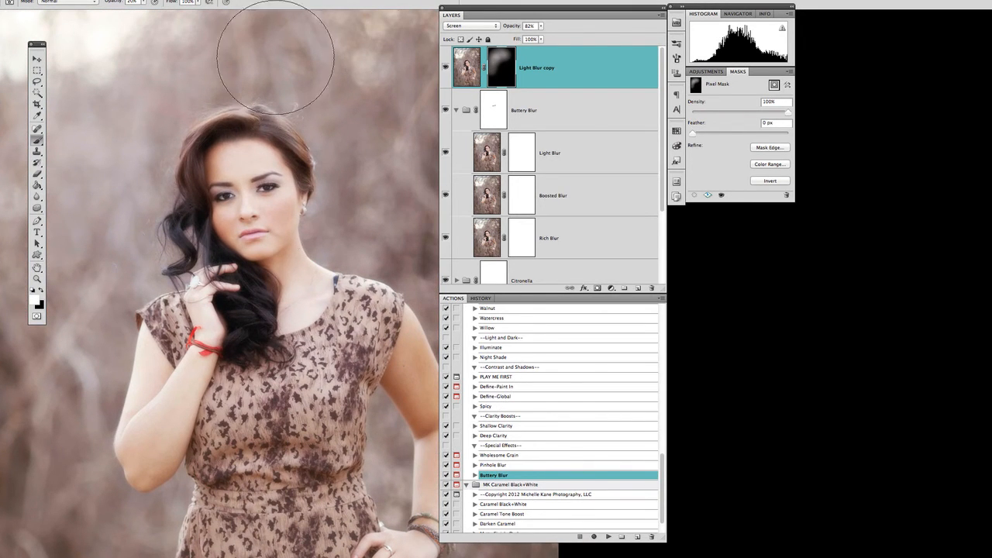
key(bracketleft)
key(bracketleft)
key(bracketleft)
key(bracketleft)
key(bracketleft)
key(bracketleft)
key(bracketleft)
key(bracketleft)
key(bracketright)
key(bracketright)
key(bracketright)
key(bracketright)
key(bracketright)
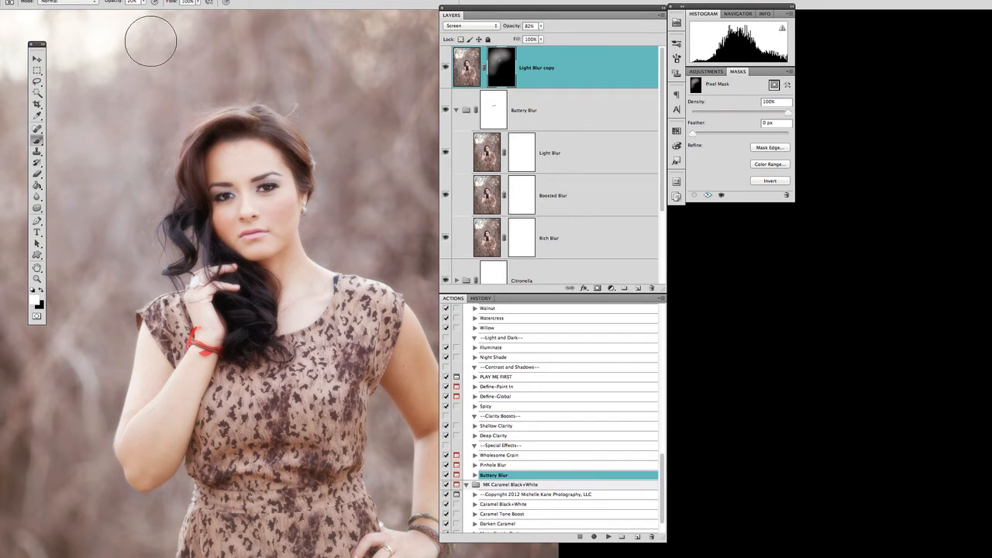
key(bracketright)
key(bracketright)
key(bracketright)
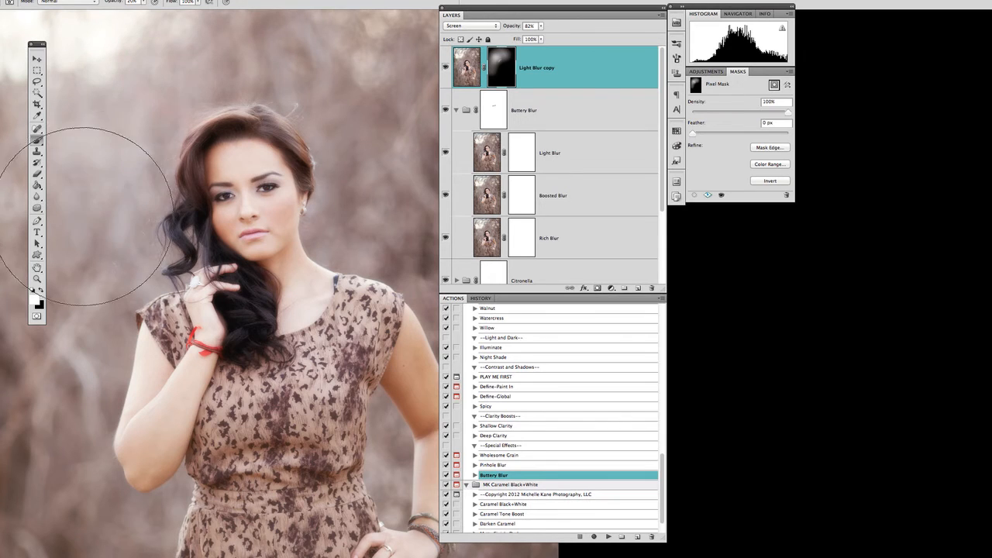
key(super+minus)
key(super+minus)
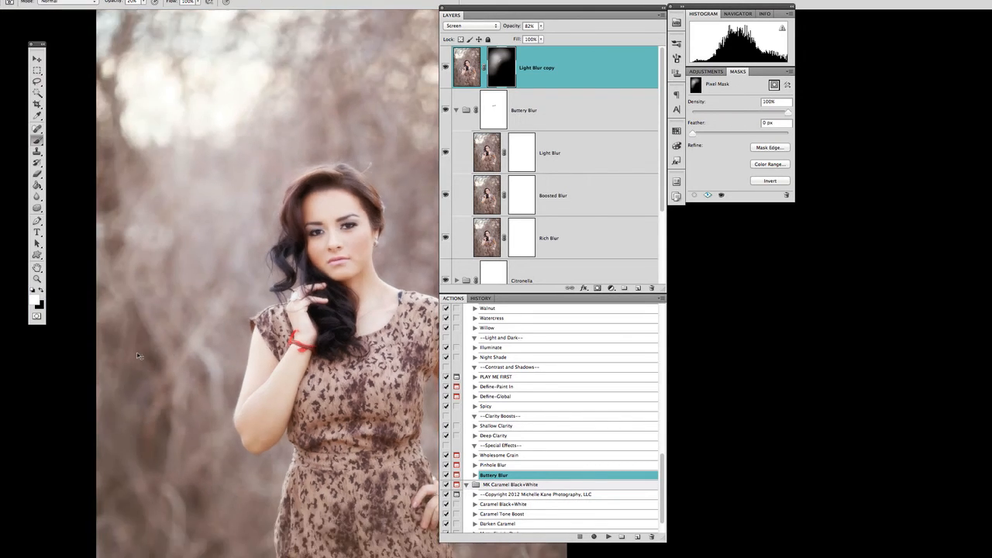
drag(380, 345, 215, 328)
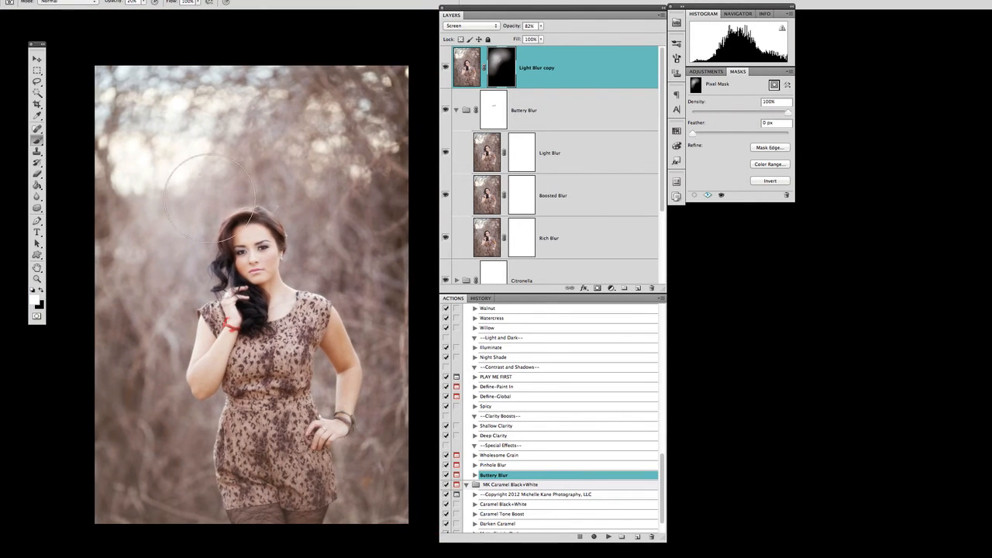
drag(194, 199, 167, 198)
drag(234, 165, 182, 206)
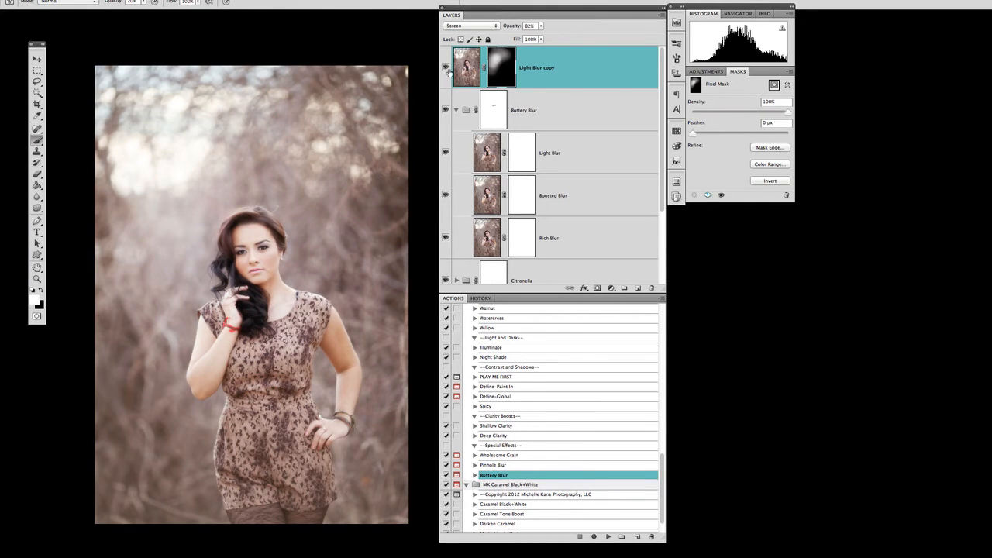
Toggle the Light Blur copy's visibility to check the painted glow, and lower the layer's opacity to 49%.
click(446, 68)
click(446, 68)
click(446, 68)
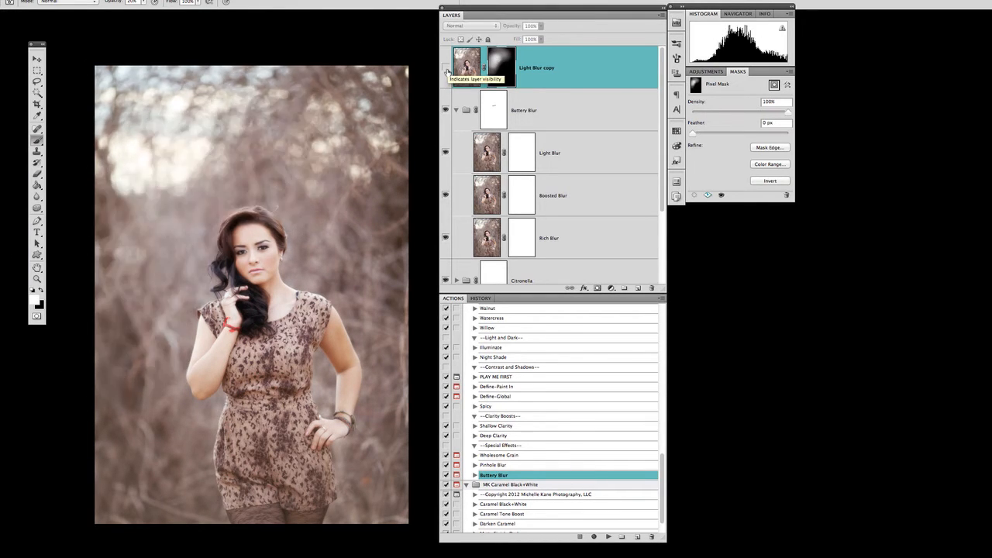
click(445, 68)
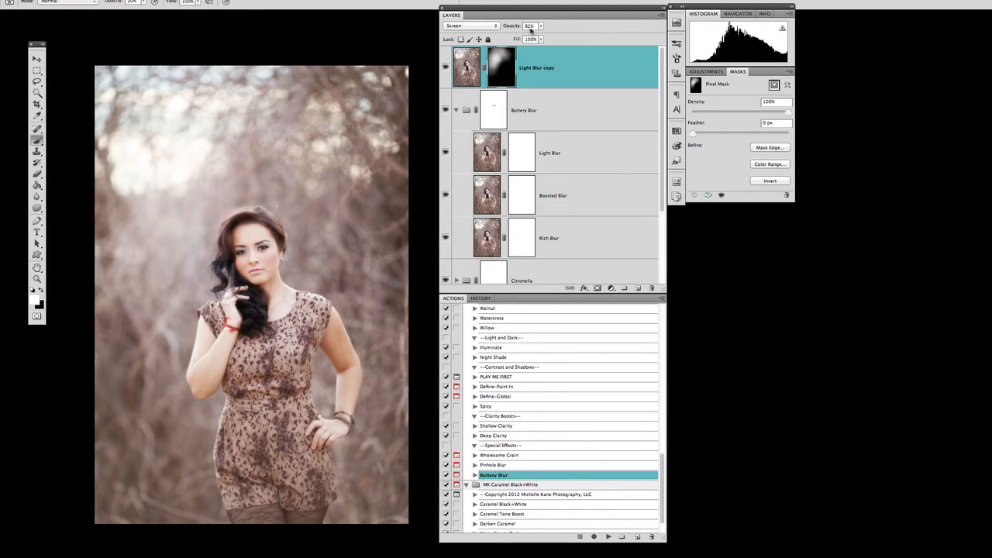
click(541, 27)
drag(541, 36, 526, 36)
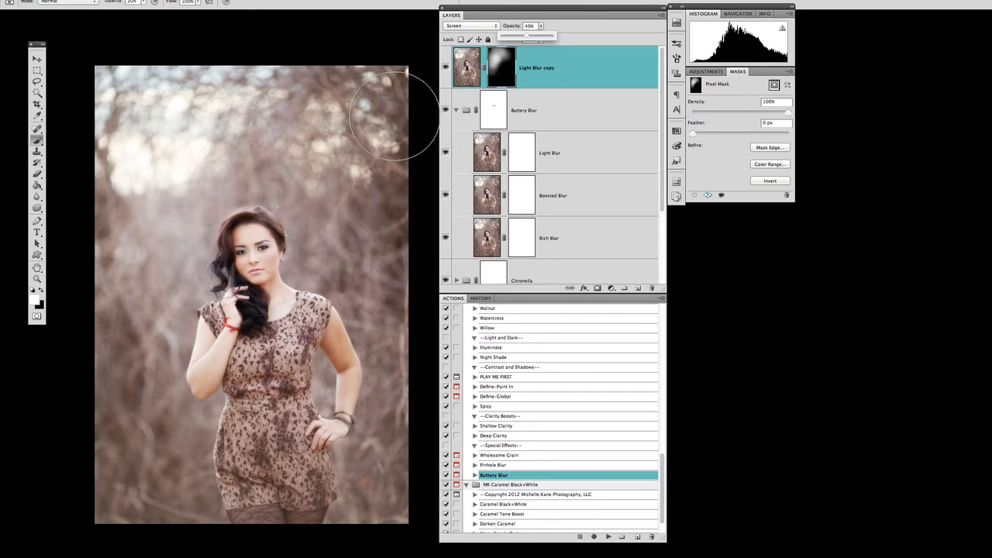
click(312, 208)
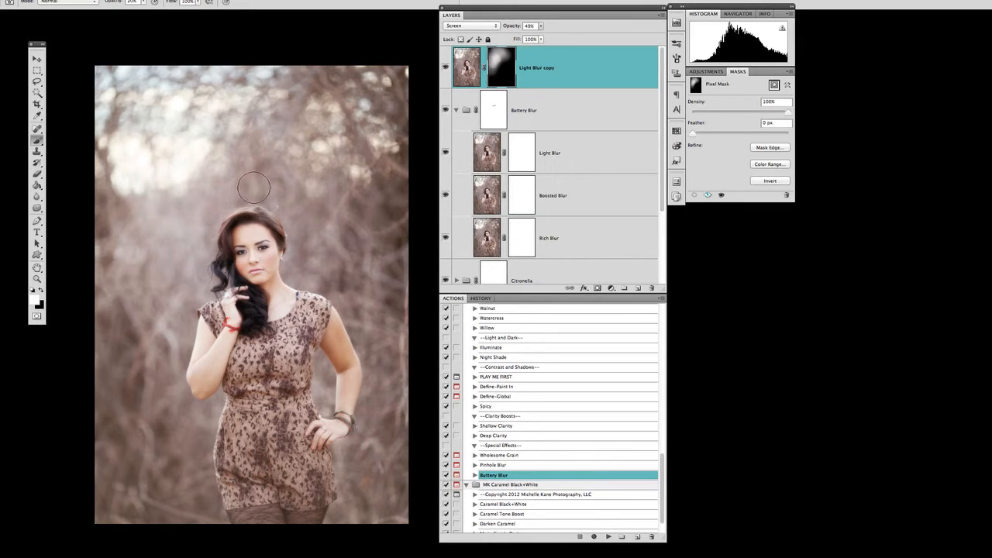
Compare the image with Boosted Blur on and off while the Light Blur copy is hidden, collapse the Buttery Blur group and show the copy again.
click(445, 68)
click(445, 110)
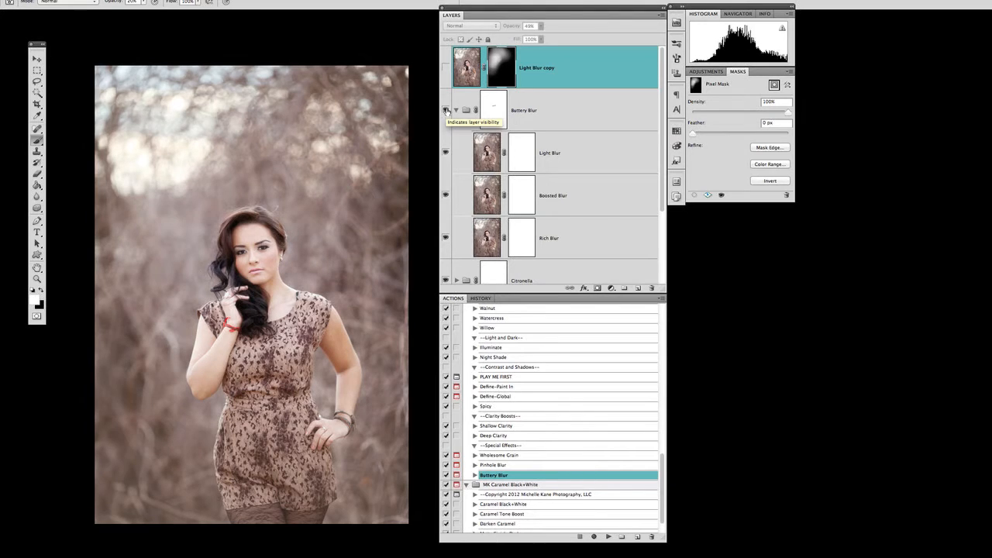
click(445, 196)
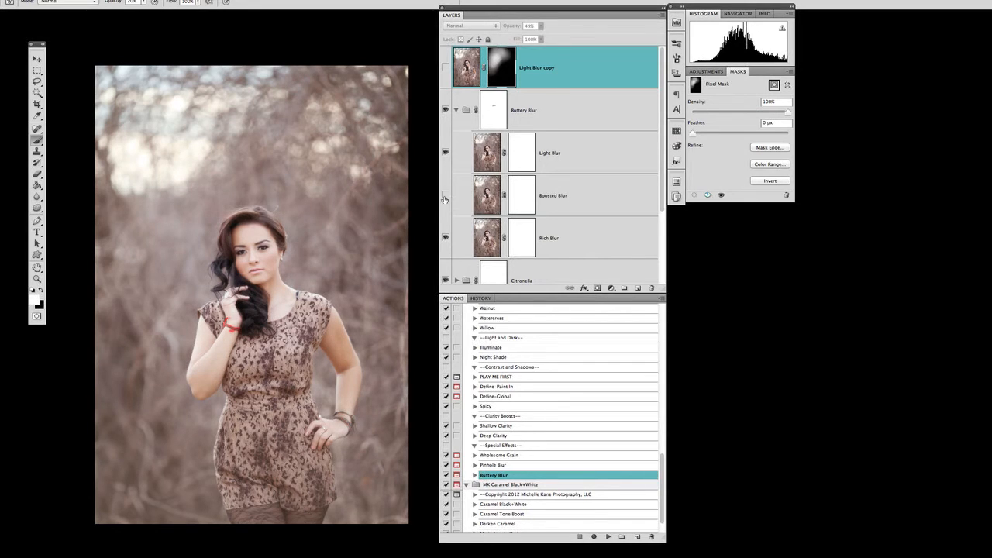
click(445, 197)
click(445, 197)
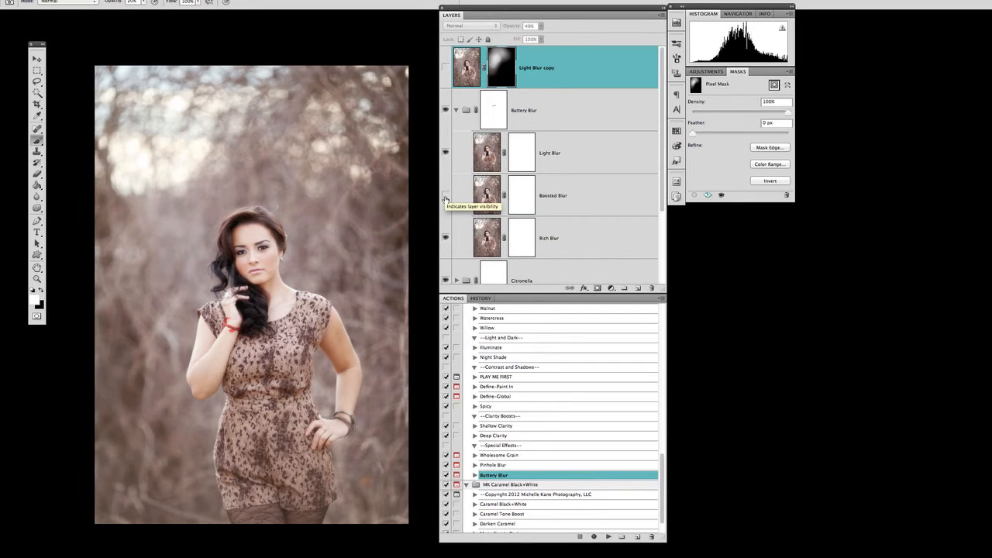
click(445, 197)
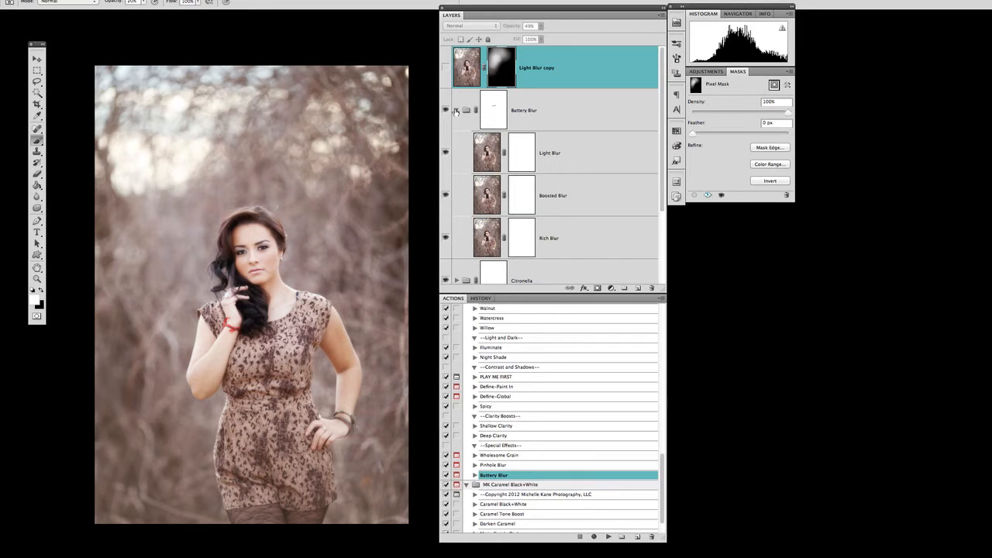
click(445, 196)
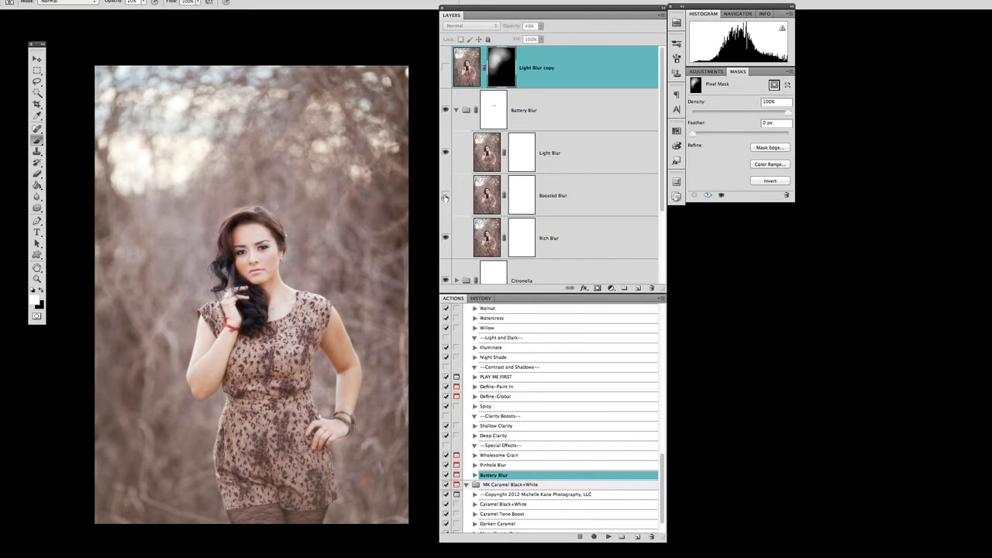
click(445, 197)
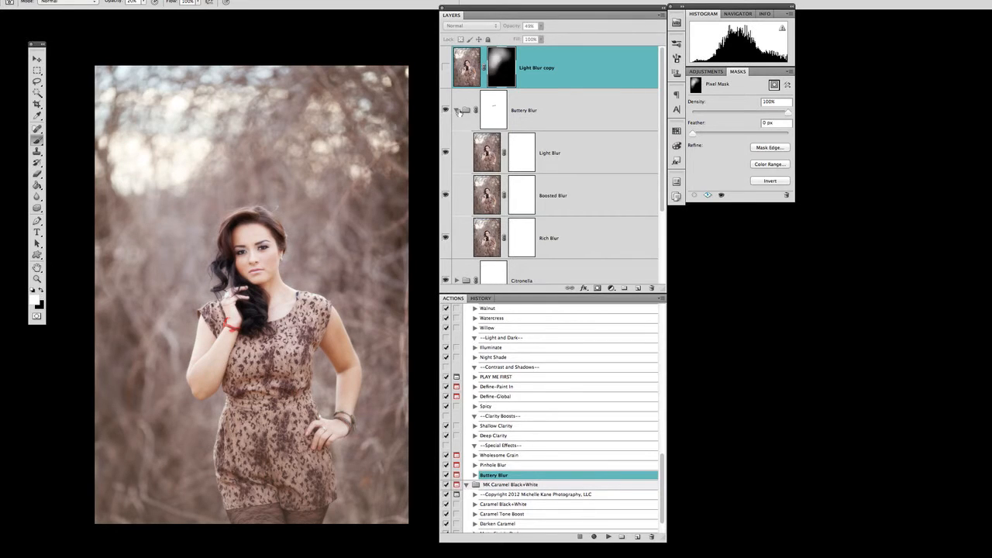
click(455, 110)
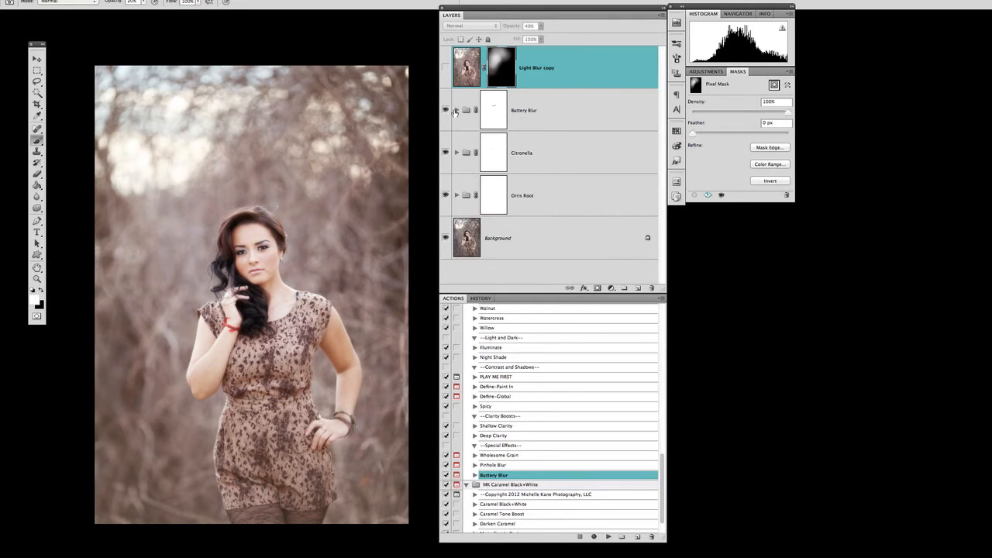
click(445, 68)
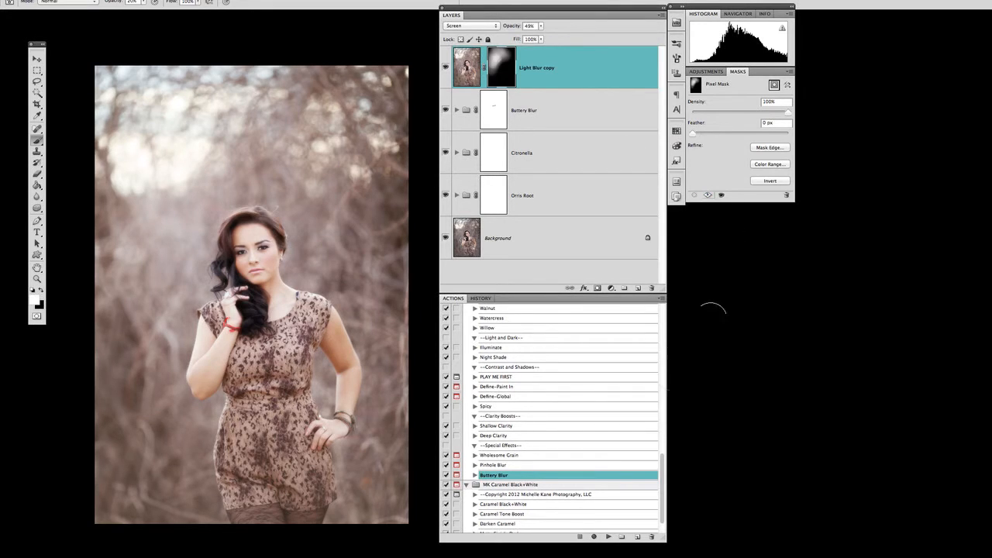
Find the Lavender tone in the Botanical Blends action set and run it above the Light Blur copy.
scroll(534, 406, up, 4)
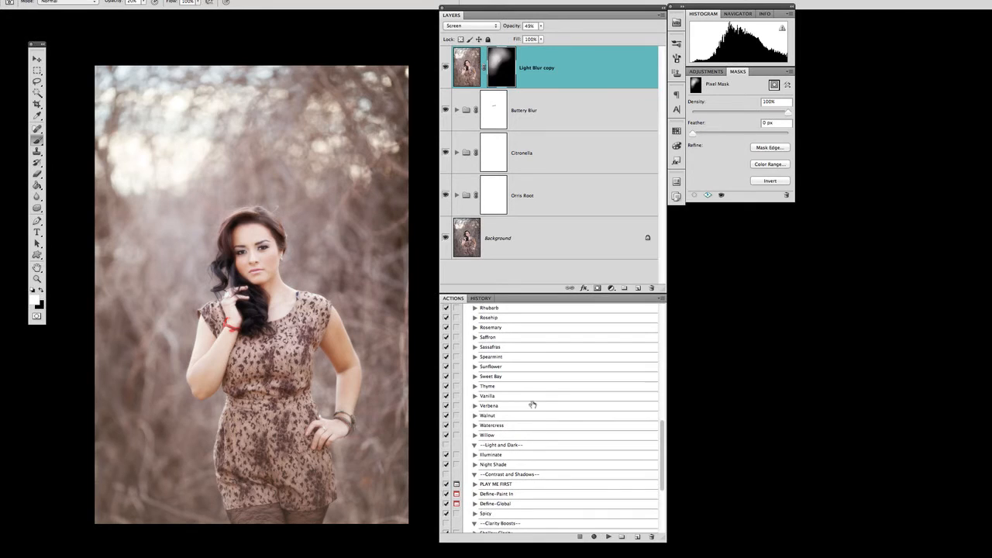
scroll(532, 402, up, 2)
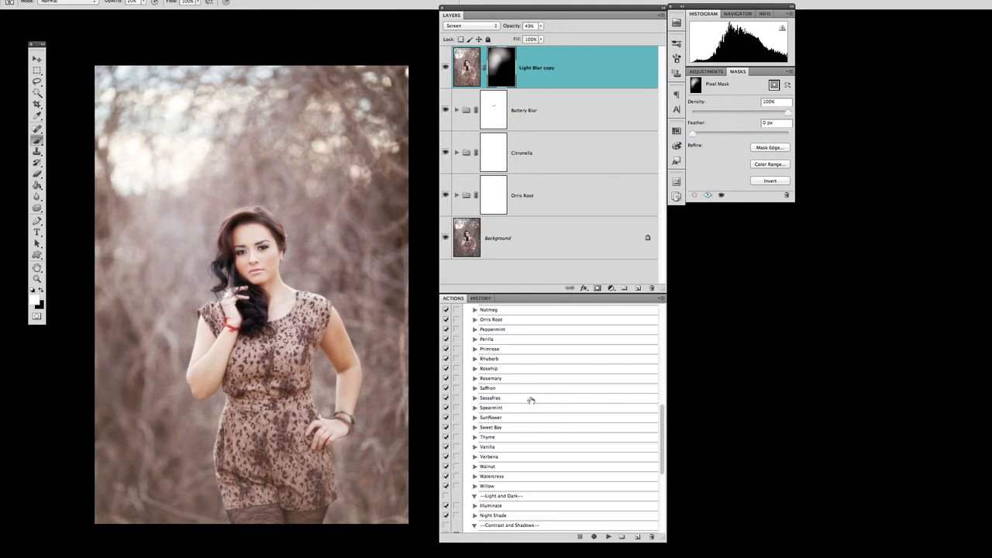
scroll(531, 402, up, 1)
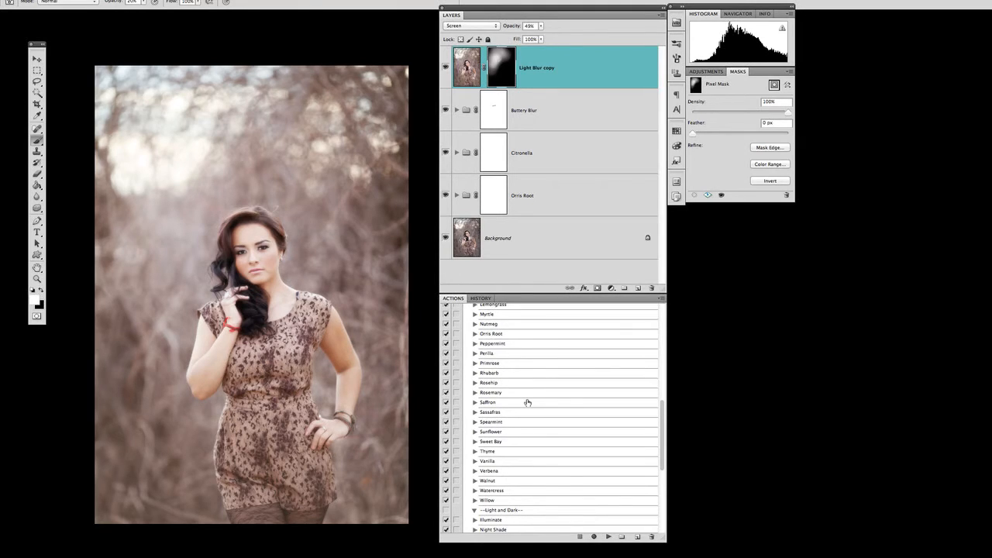
scroll(484, 398, up, 7)
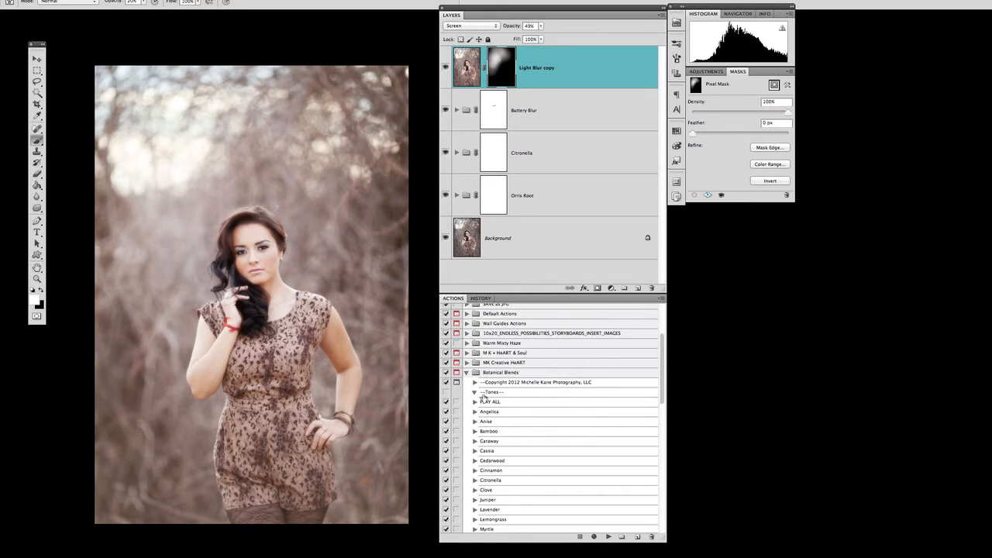
scroll(499, 404, down, 3)
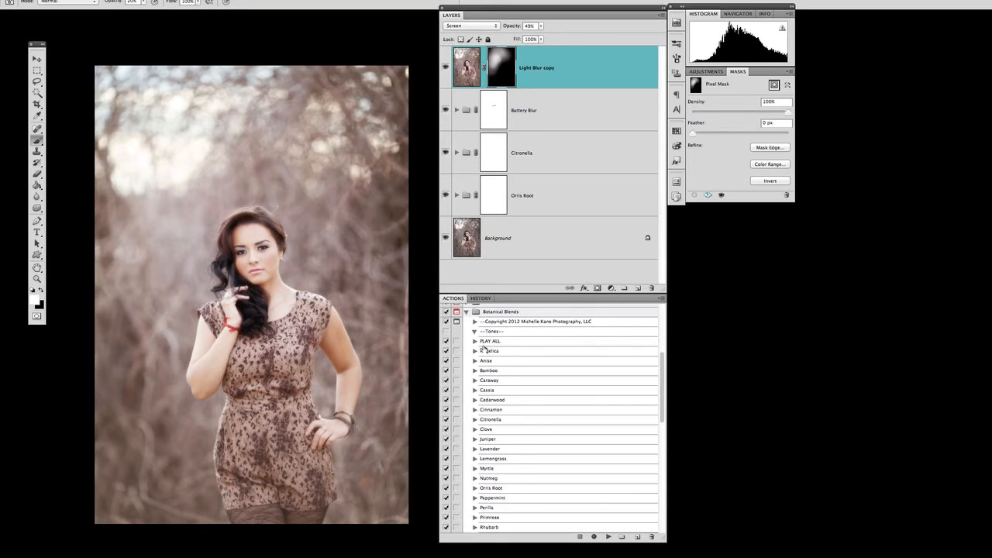
click(489, 450)
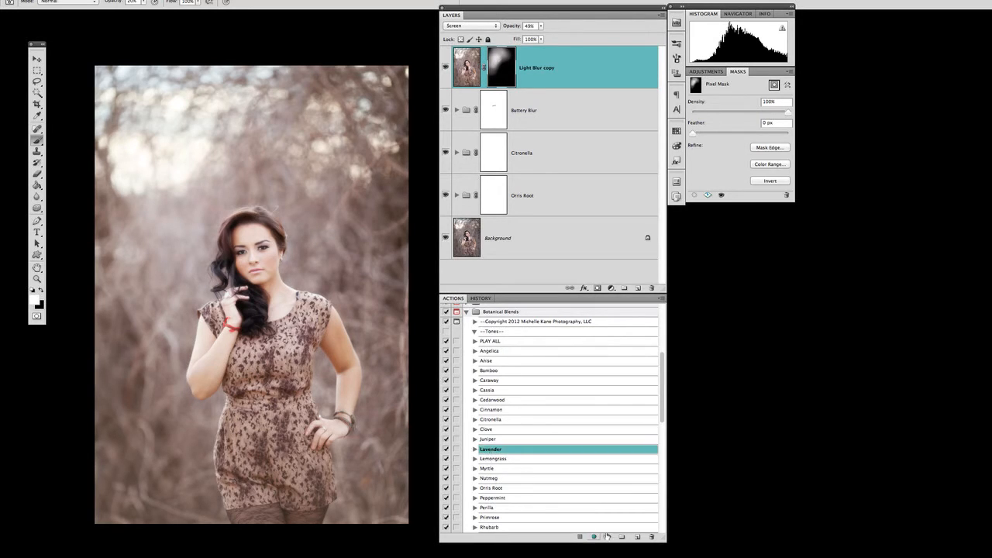
click(609, 537)
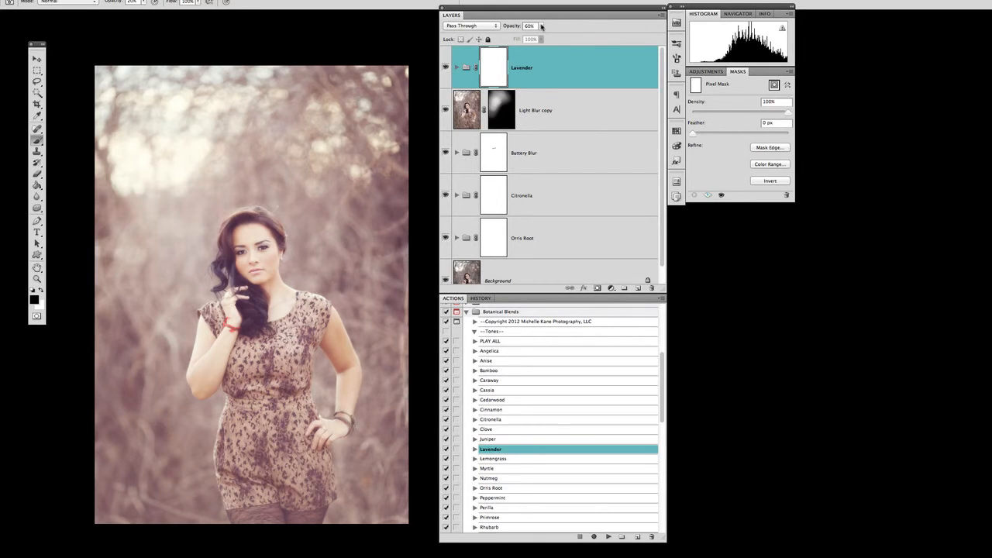
Lower the Lavender group's opacity to 26% and toggle its visibility to check the tint.
click(541, 26)
drag(541, 38, 528, 38)
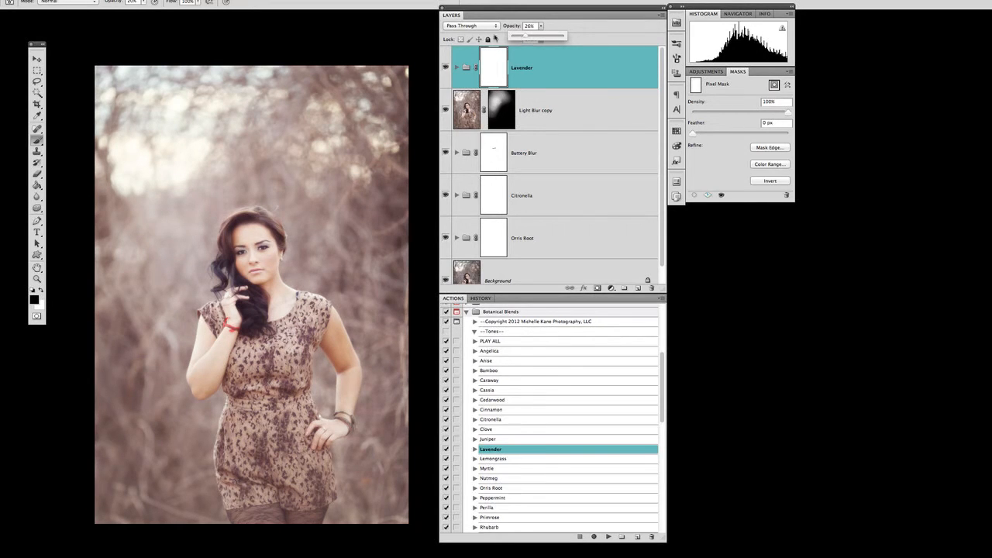
click(445, 67)
click(446, 68)
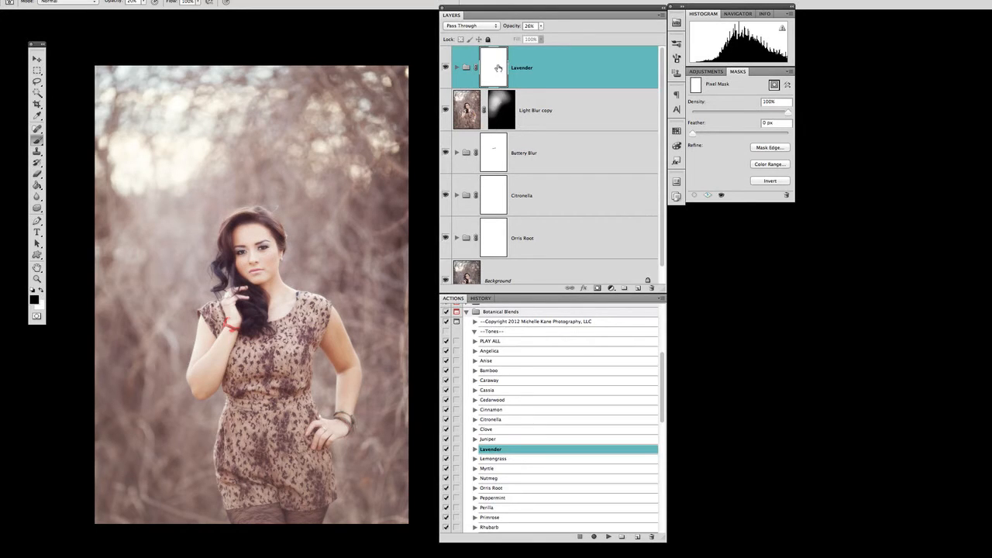
Paint black at 20% opacity on the Lavender mask over the woman, and compare the edit with the Background alone.
mouse_move(259, 237)
mouse_down()
mouse_move(251, 232)
mouse_move(284, 304)
mouse_up()
mouse_move(269, 255)
mouse_down()
mouse_move(276, 379)
mouse_move(257, 233)
mouse_move(246, 356)
mouse_move(266, 383)
mouse_move(256, 221)
mouse_move(279, 297)
mouse_move(357, 423)
mouse_up()
scroll(497, 250, down, 1)
alt+click(446, 263)
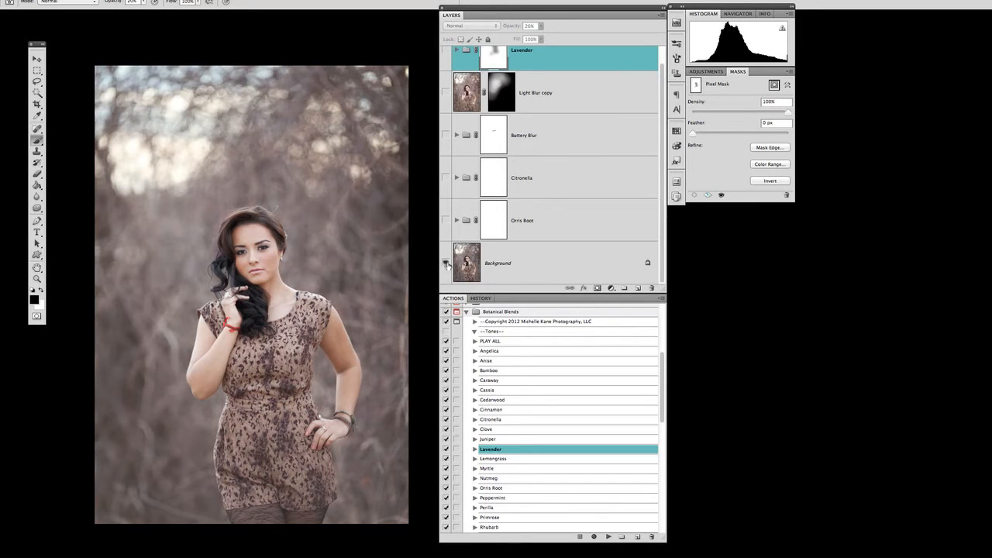
alt+click(447, 264)
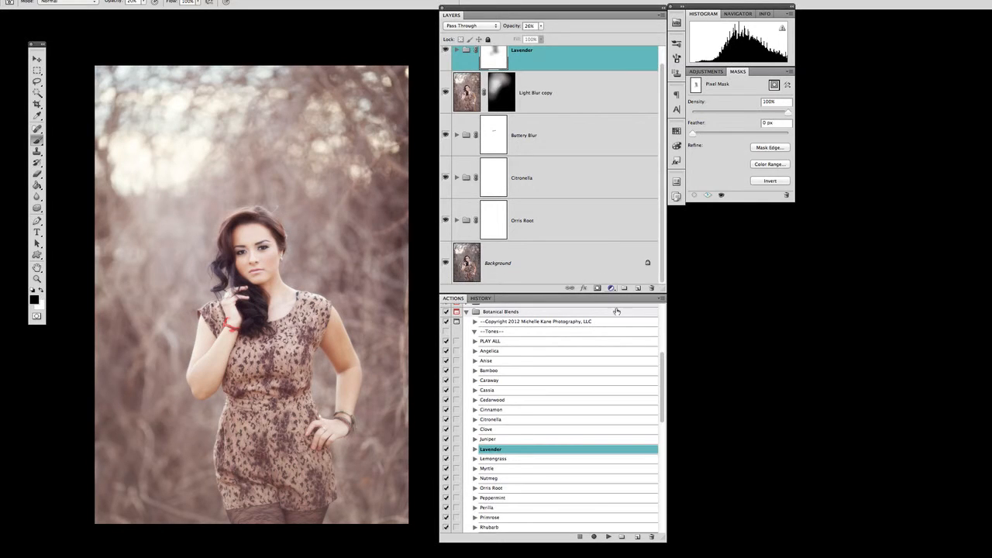
Run the Spicy action from the Contrast and Shadows section and lower its group opacity to 51%.
scroll(566, 353, down, 10)
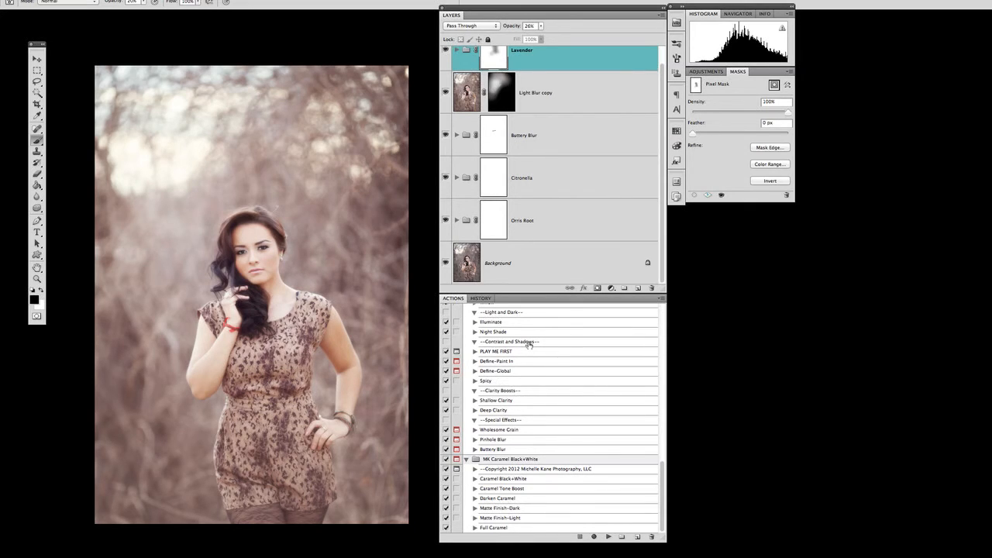
click(489, 382)
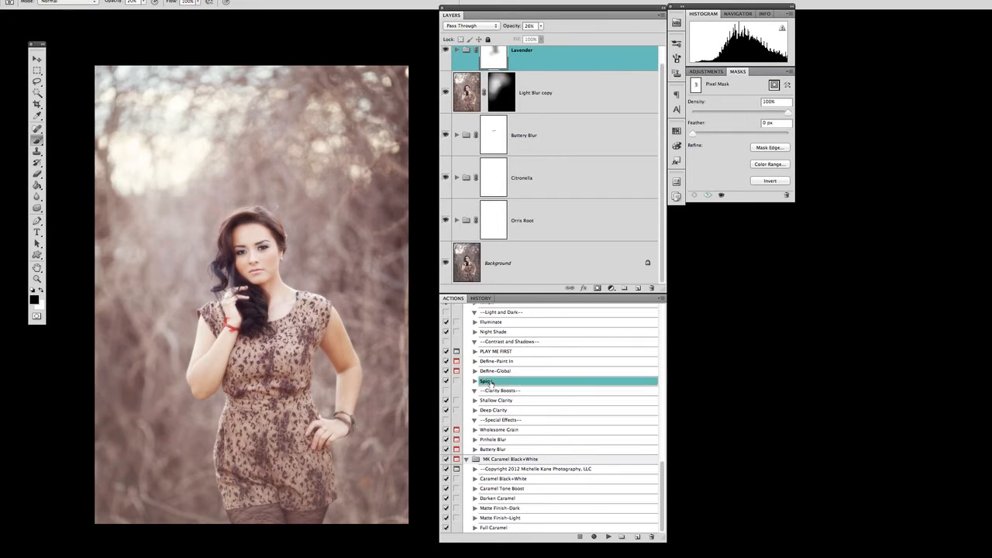
click(609, 537)
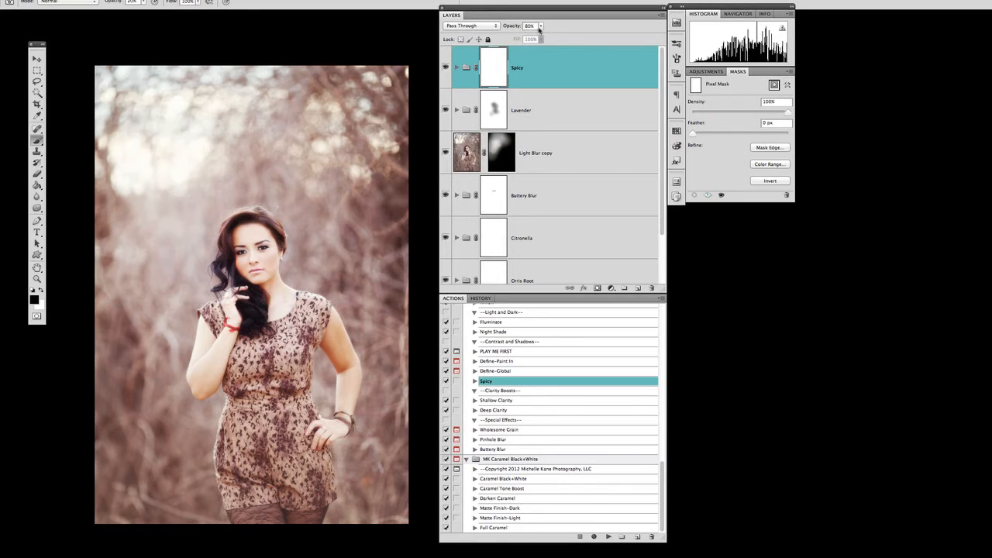
click(541, 26)
mouse_move(542, 37)
mouse_down()
mouse_move(498, 38)
mouse_move(529, 36)
mouse_up()
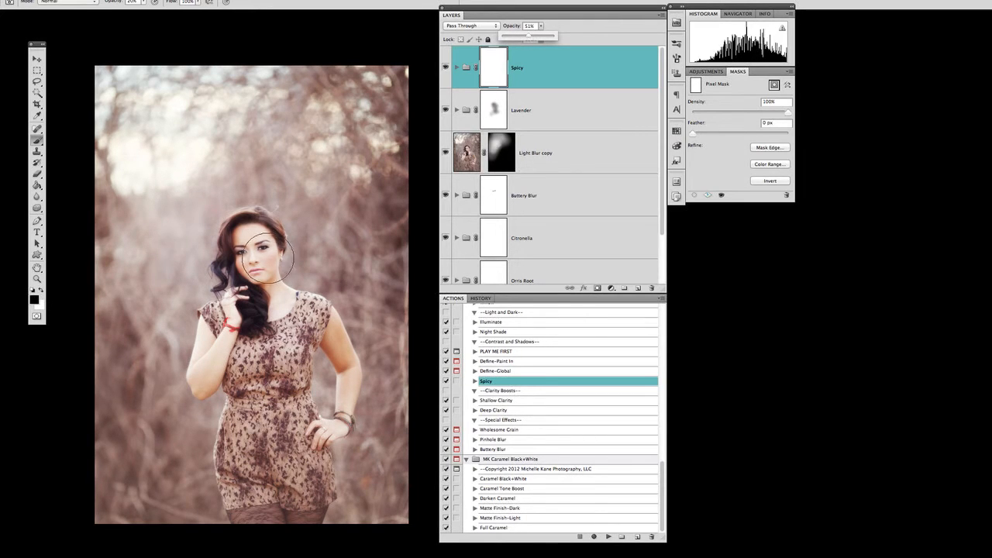
Examine the woman's hair and face up close with the Spicy group switched on and off.
key(super+plus)
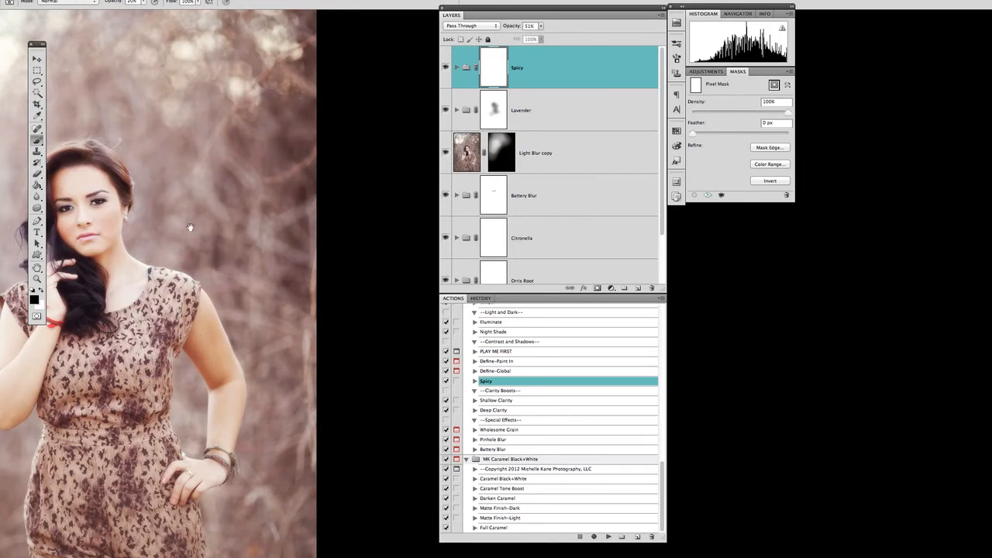
drag(172, 224, 347, 244)
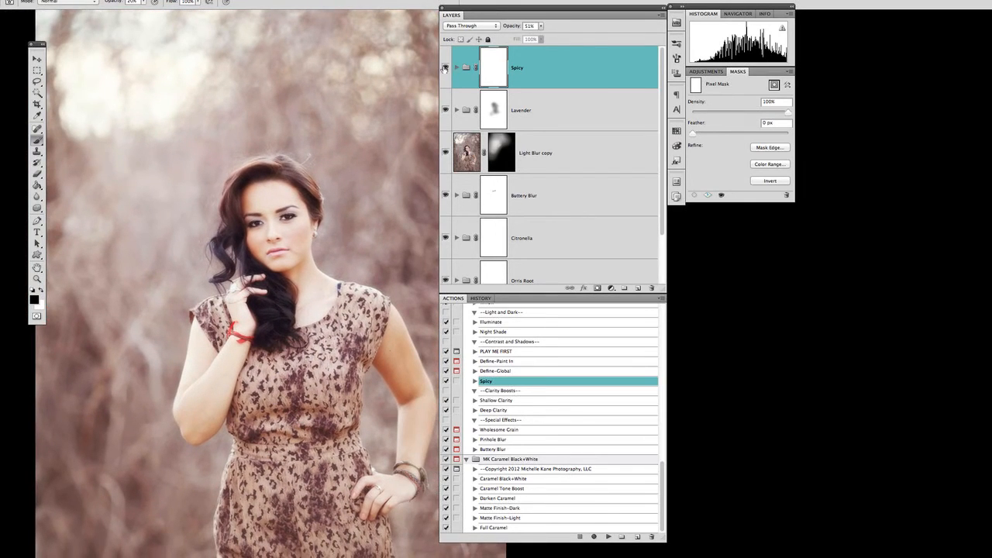
click(445, 68)
click(445, 68)
click(445, 67)
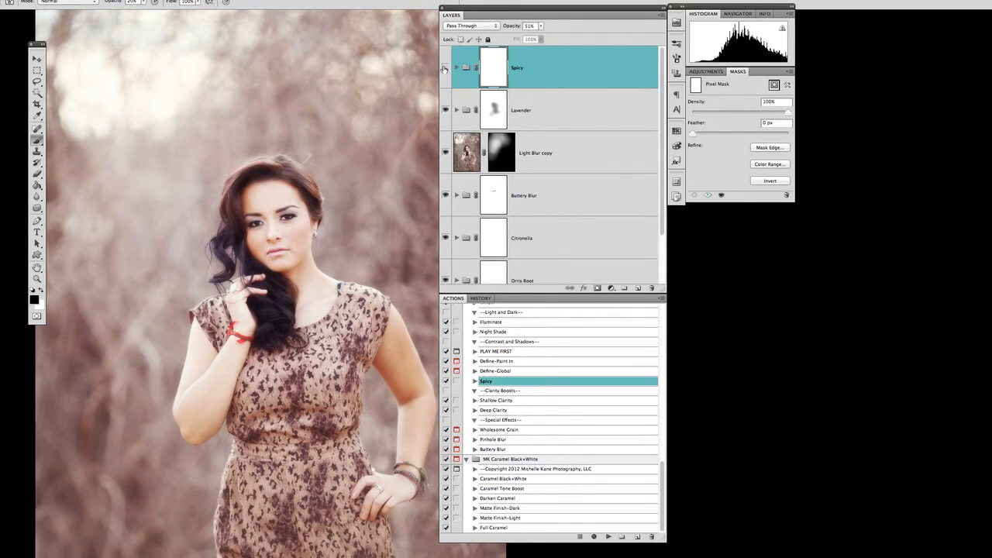
click(445, 67)
click(445, 68)
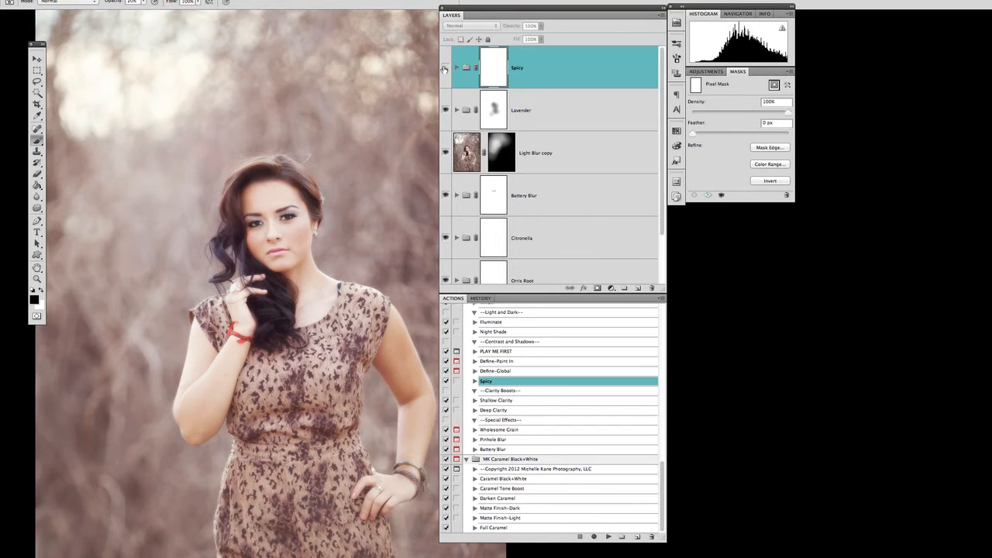
click(445, 67)
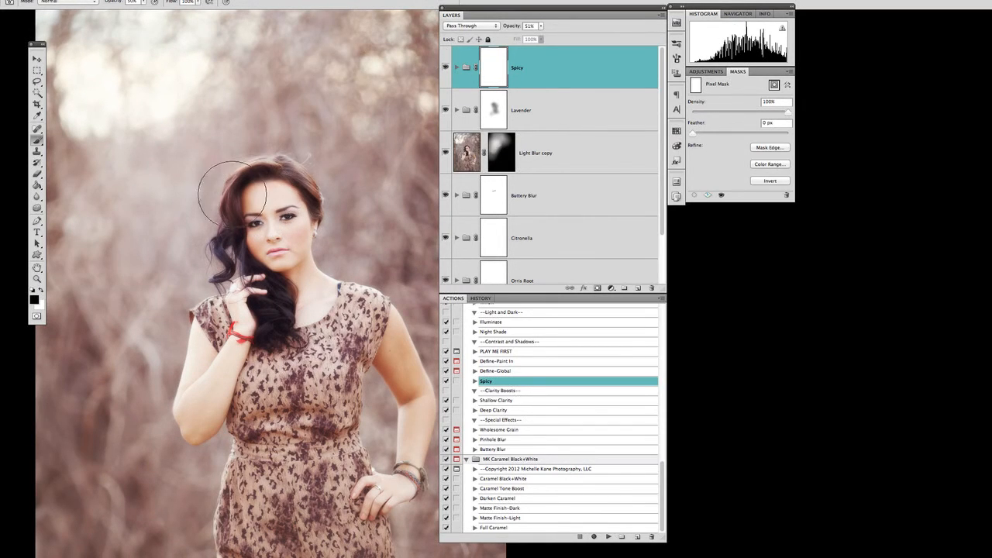
Paint black with a smaller brush on the Spicy mask over the woman's hair and face to soften the contrast.
key(bracketleft)
key(bracketleft)
key(bracketleft)
key(bracketleft)
key(bracketleft)
key(bracketleft)
mouse_move(255, 195)
mouse_down()
mouse_move(291, 195)
mouse_move(263, 196)
mouse_move(286, 197)
mouse_move(275, 195)
mouse_move(296, 221)
mouse_move(275, 245)
mouse_move(285, 238)
mouse_move(255, 245)
mouse_move(297, 243)
mouse_move(267, 245)
mouse_move(271, 259)
mouse_move(305, 230)
mouse_move(277, 192)
mouse_move(297, 236)
mouse_move(248, 236)
mouse_move(292, 240)
mouse_move(296, 227)
mouse_move(282, 247)
mouse_move(317, 297)
mouse_move(266, 304)
mouse_move(308, 272)
mouse_move(306, 294)
mouse_move(309, 244)
mouse_move(266, 199)
mouse_move(247, 201)
mouse_move(304, 194)
mouse_move(284, 242)
mouse_move(250, 245)
mouse_move(287, 261)
mouse_up()
Compare the whole image with the Spicy group alone and with the Background alone, and restore all layers' visibility.
key(super+minus)
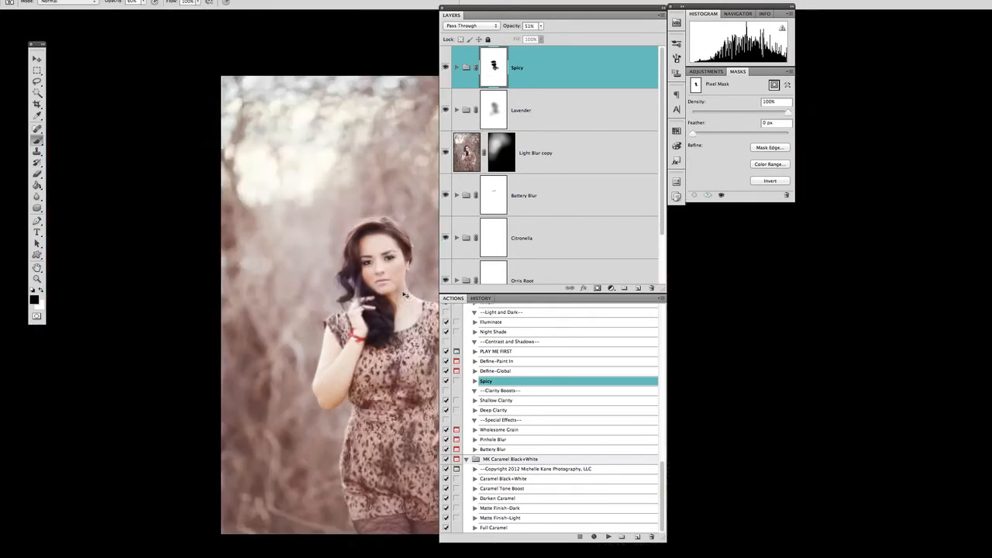
drag(398, 291, 276, 255)
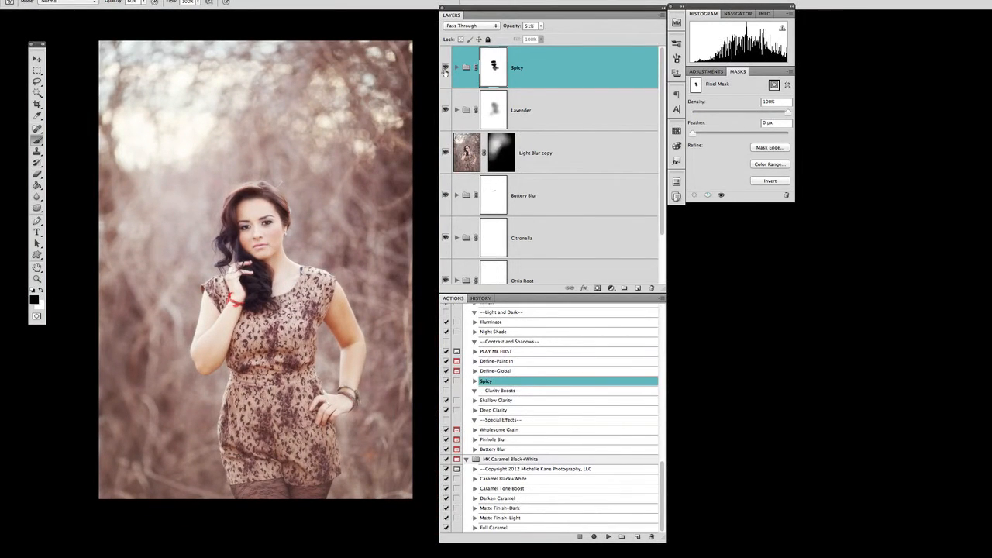
alt+click(445, 71)
alt+click(446, 71)
scroll(454, 273, down, 2)
alt+click(446, 264)
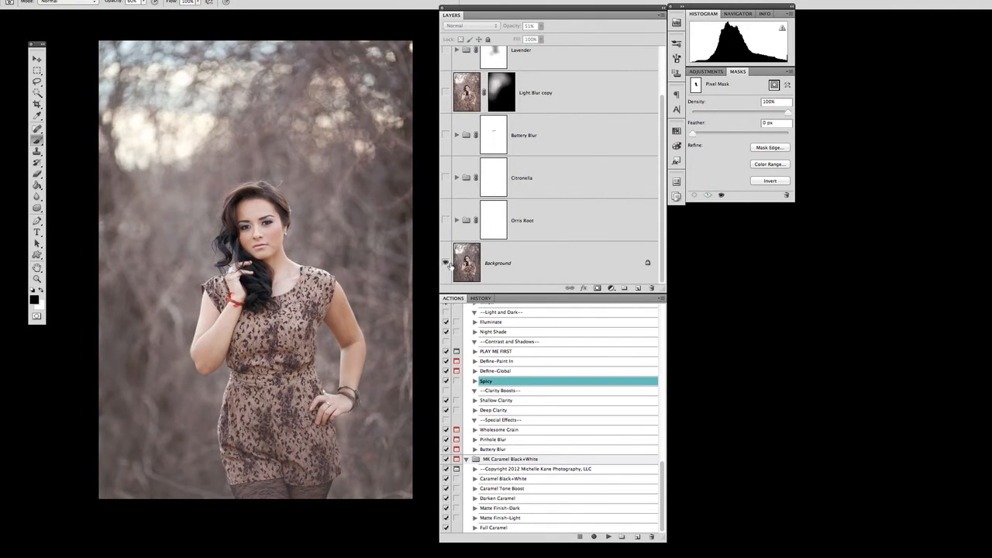
alt+click(446, 264)
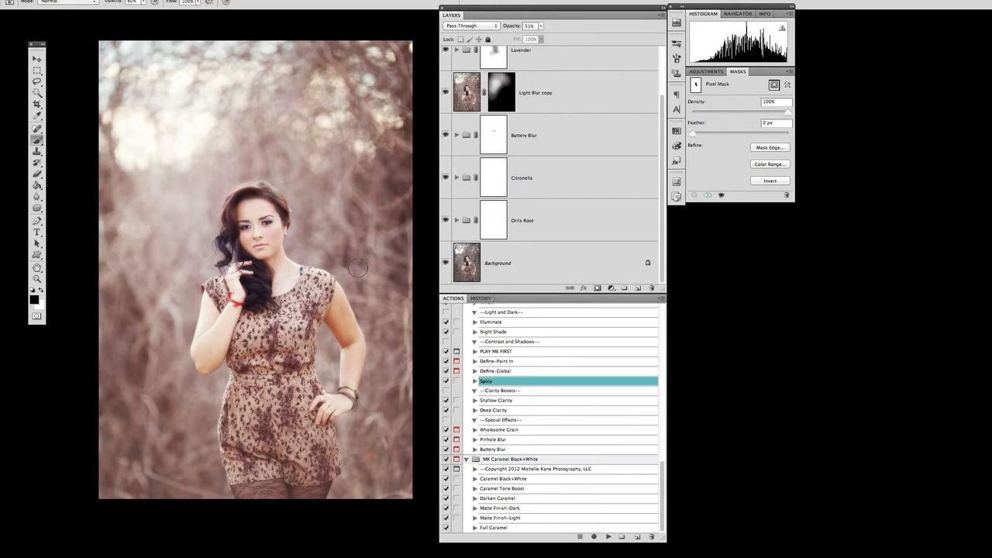
Inspect the woman up close and run the Night Shade action from the Light and Dark section.
key(super+plus)
key(super+plus)
mouse_move(120, 210)
mouse_down()
mouse_move(82, 214)
mouse_move(468, 247)
mouse_move(431, 247)
mouse_up()
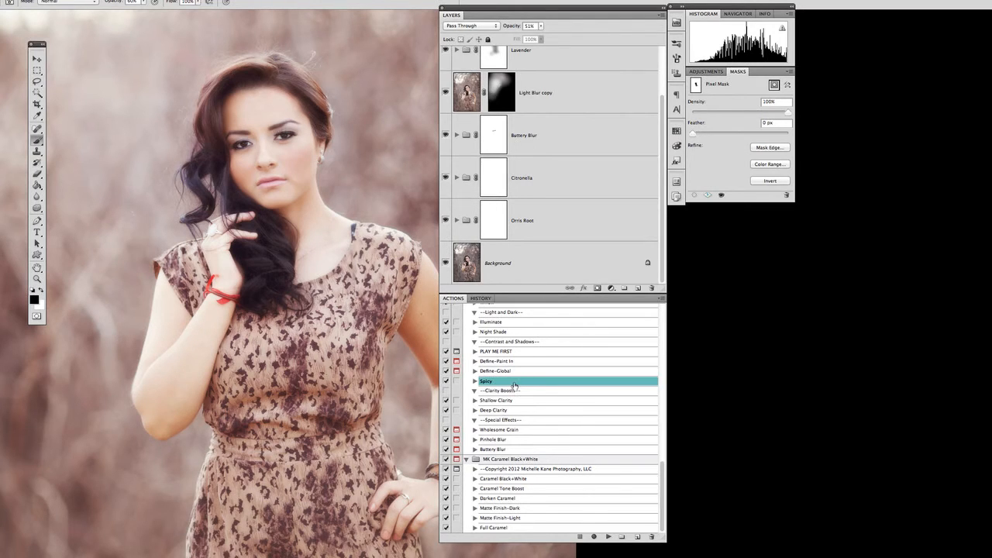
click(504, 333)
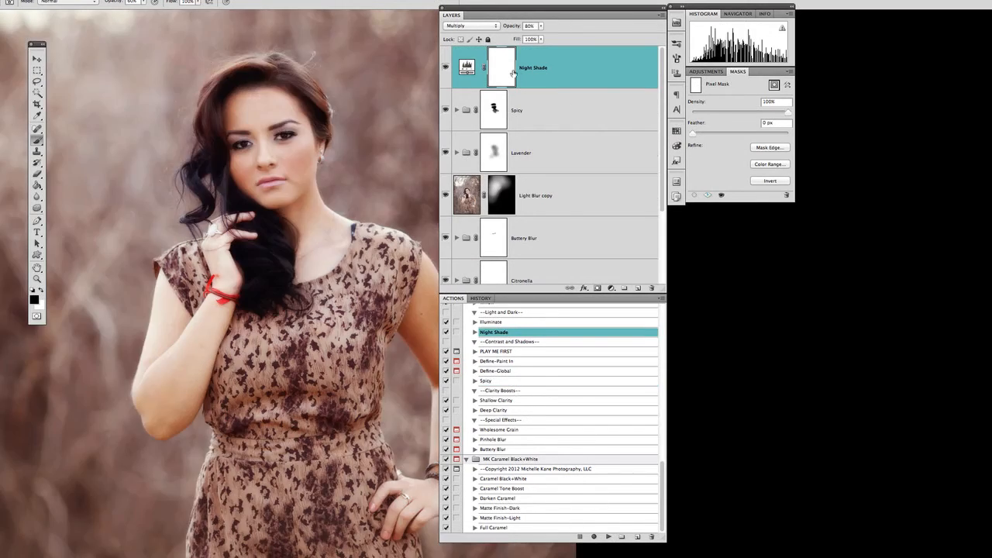
Compare the full portrait with the Night Shade layer switched on and off.
key(super+minus)
key(super+minus)
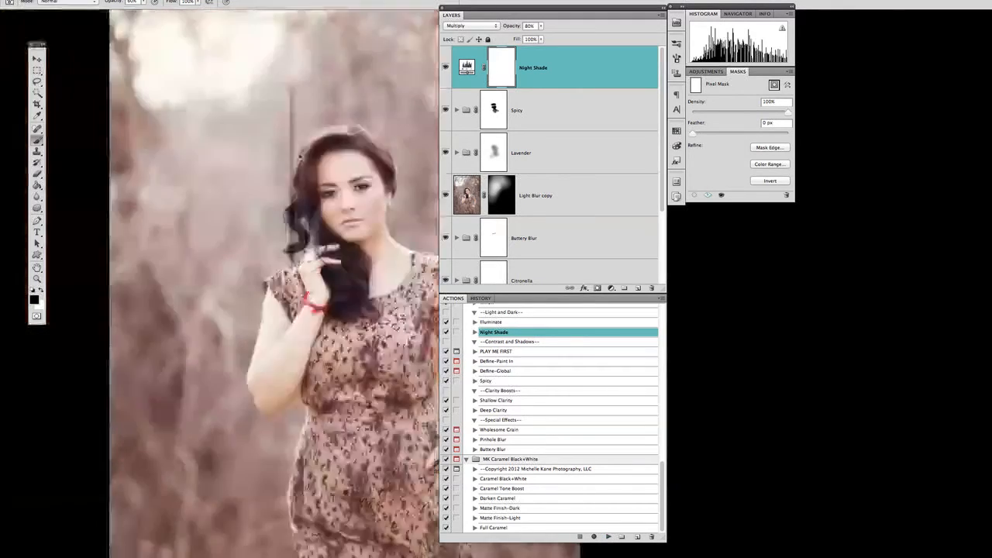
drag(348, 193, 203, 174)
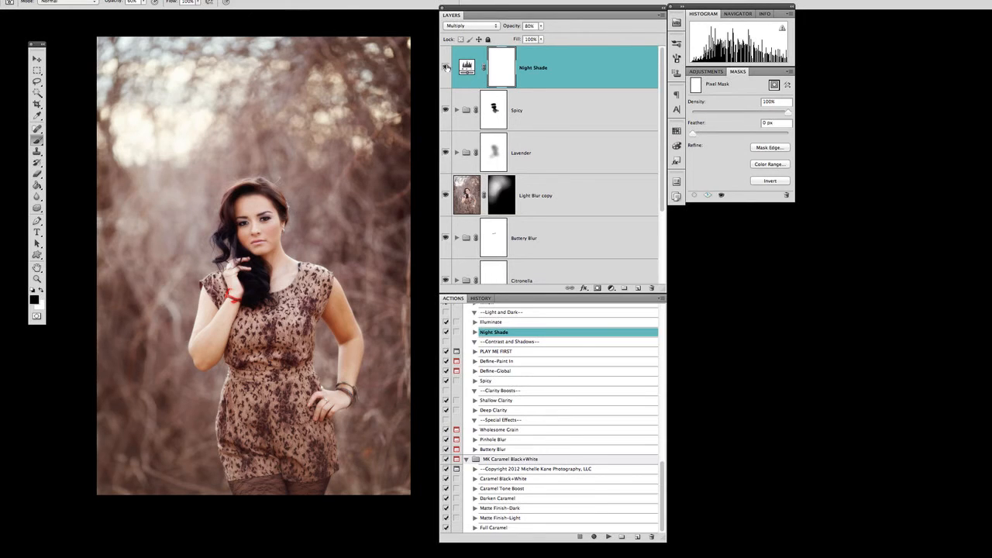
click(446, 68)
click(446, 67)
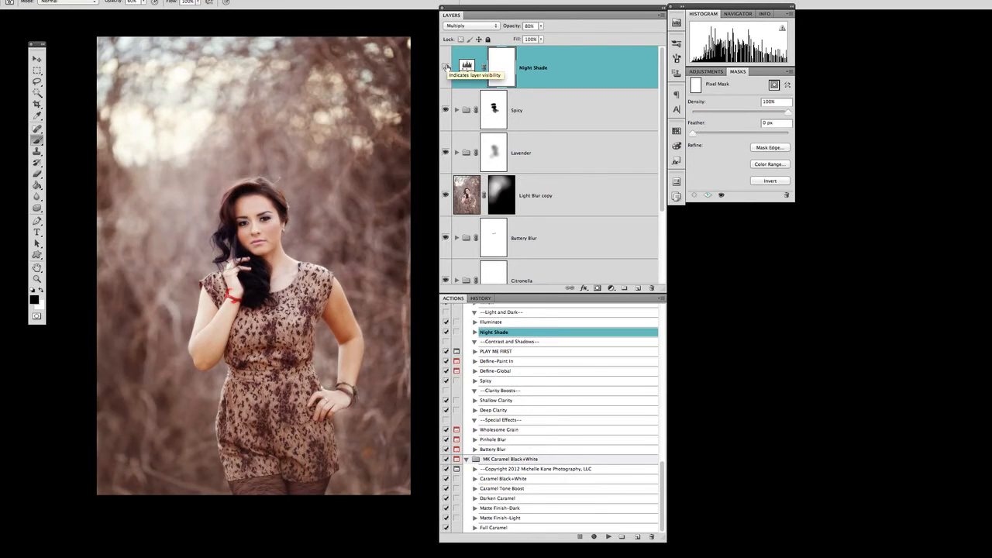
click(446, 68)
click(446, 67)
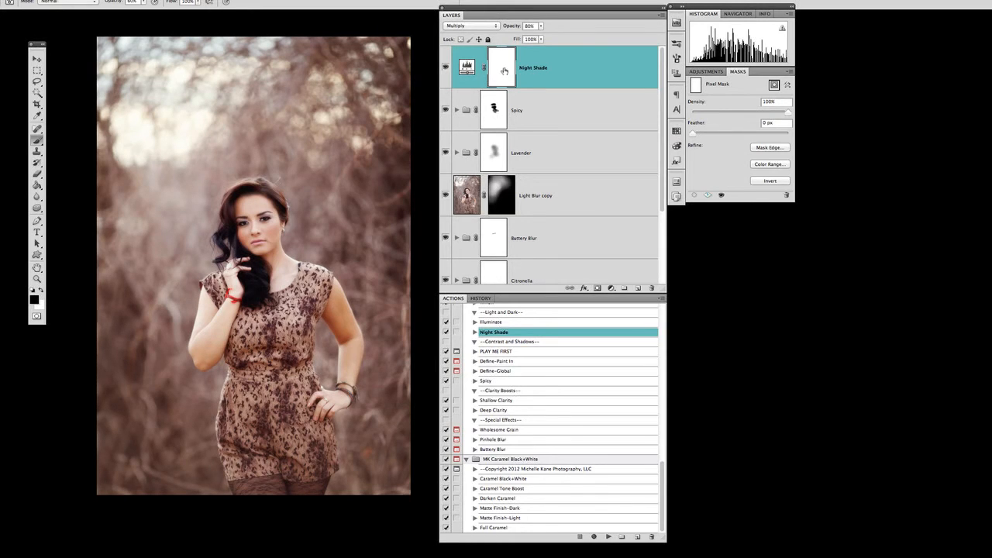
Invert the Night Shade mask to black and paint white at 20% opacity with an enlarged brush around the image's outer edges.
click(770, 181)
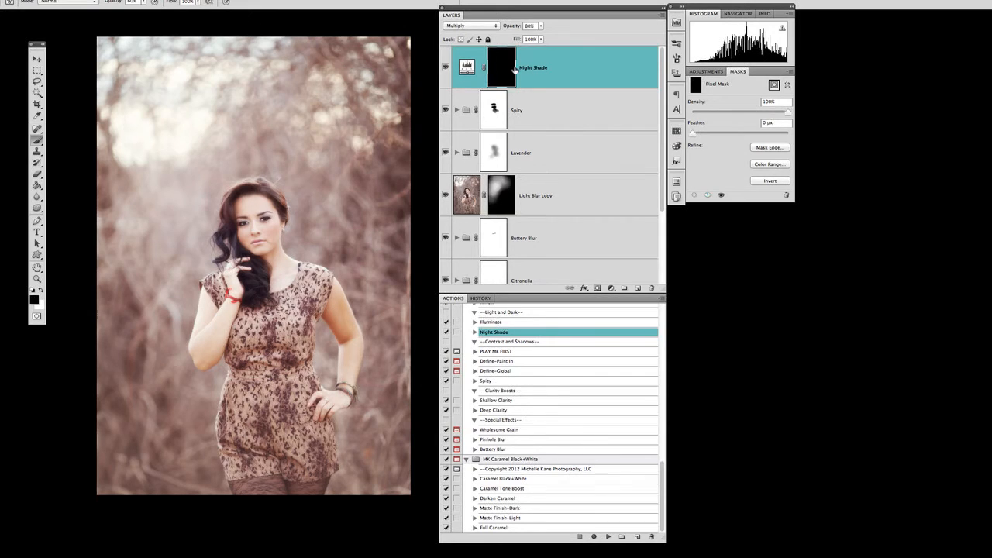
key(x)
key(bracketright)
key(bracketright)
key(bracketright)
key(bracketright)
key(bracketright)
key(bracketright)
key(bracketright)
key(bracketright)
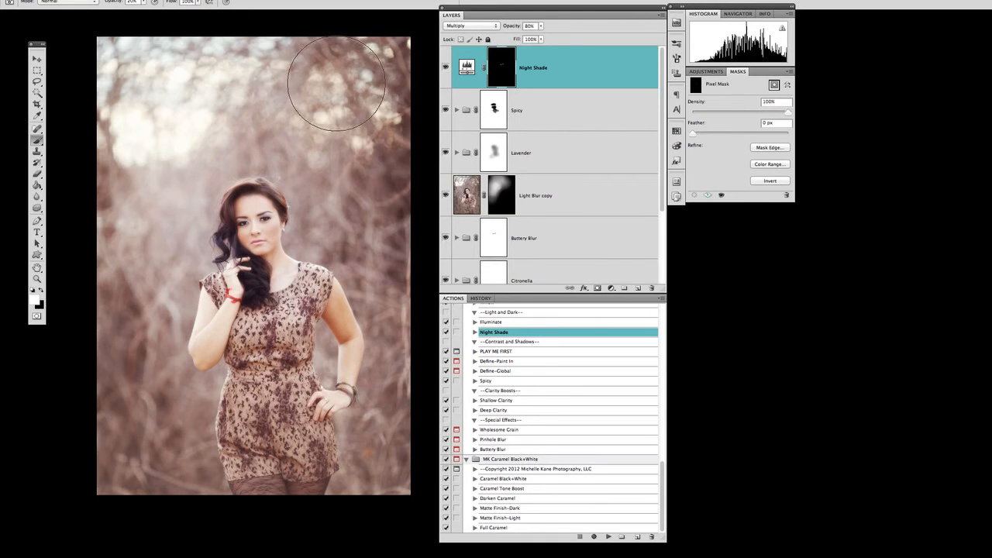
mouse_move(336, 83)
mouse_down()
mouse_move(343, 54)
mouse_move(311, 47)
mouse_move(427, 155)
mouse_move(394, 177)
mouse_move(401, 194)
mouse_move(370, 356)
mouse_move(405, 372)
mouse_move(411, 499)
mouse_up()
drag(65, 369, 248, 538)
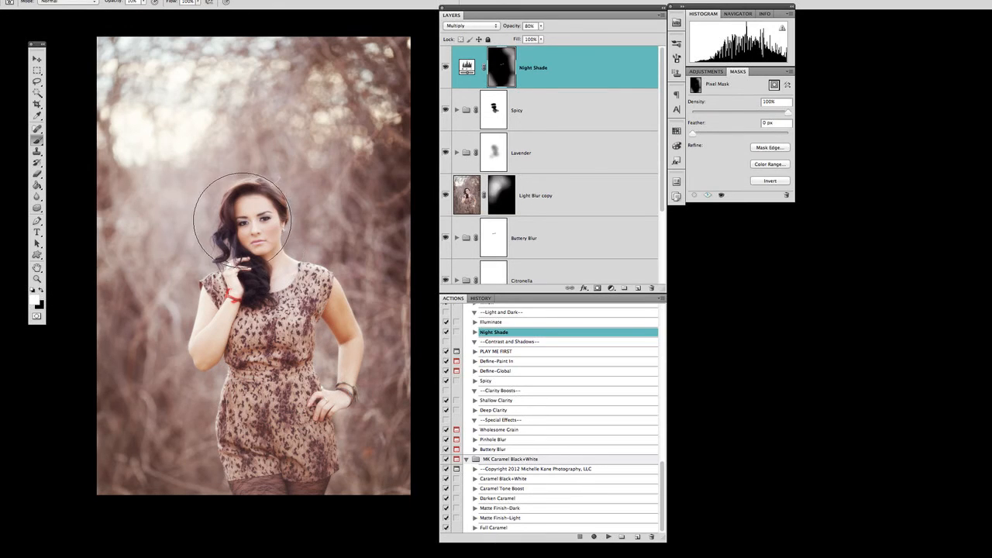
Paint white lightly over the woman's hair and dress on the Night Shade mask, and hide the layer to check the darkening.
drag(254, 195, 303, 388)
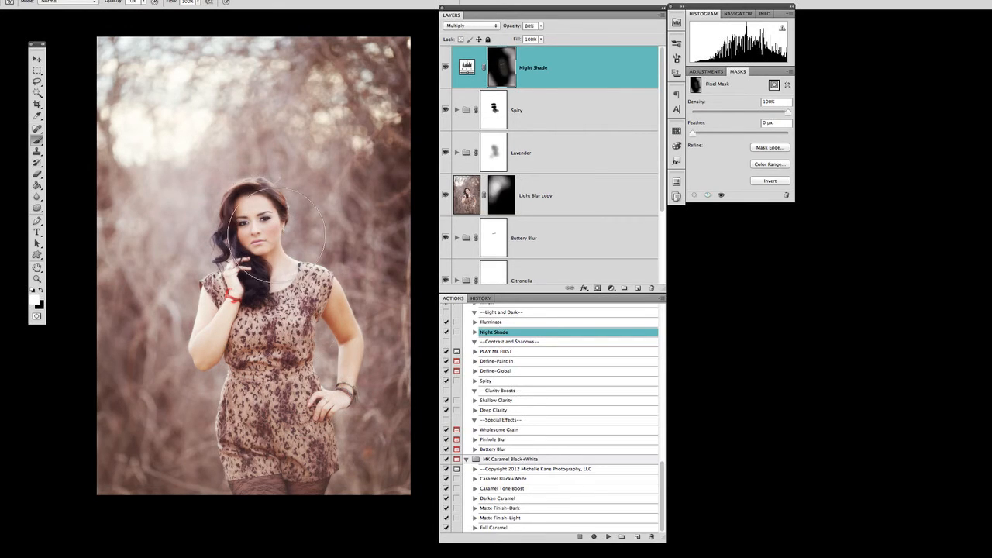
drag(262, 194, 275, 373)
click(445, 69)
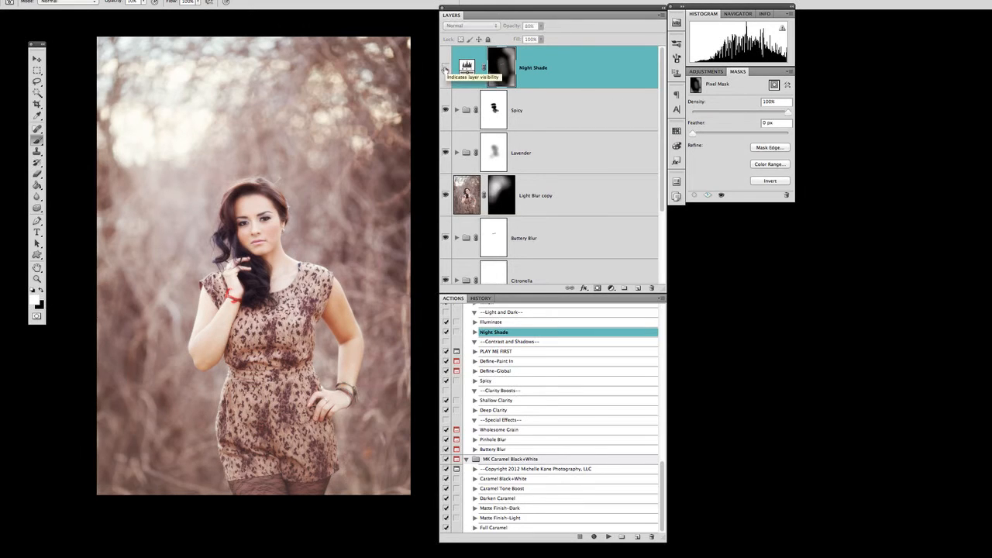
Check the vignette by switching the Night Shade layer on and off, leaving it switched on.
click(445, 69)
click(445, 68)
click(445, 68)
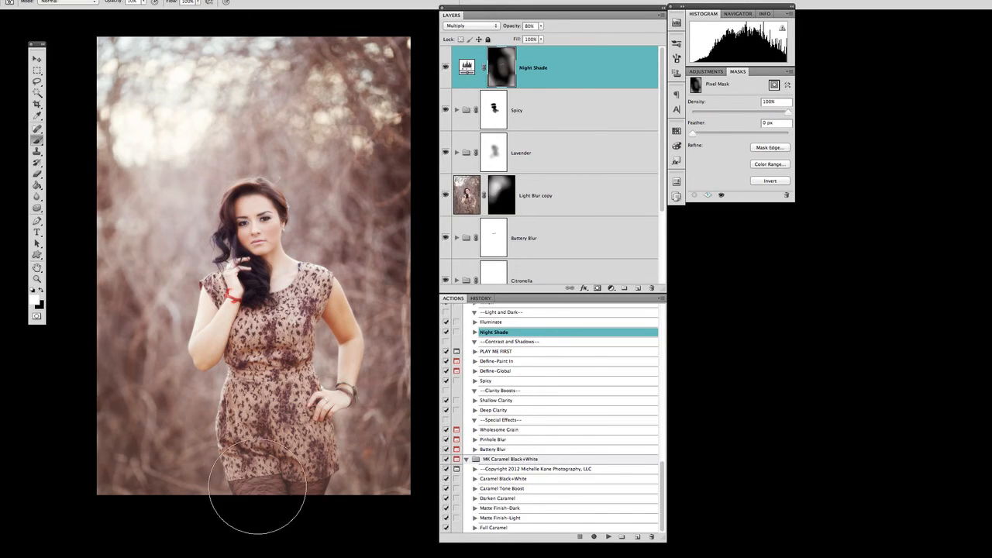
Run the Anise tone action from the Botanical Blends set.
key(super+plus)
key(super+plus)
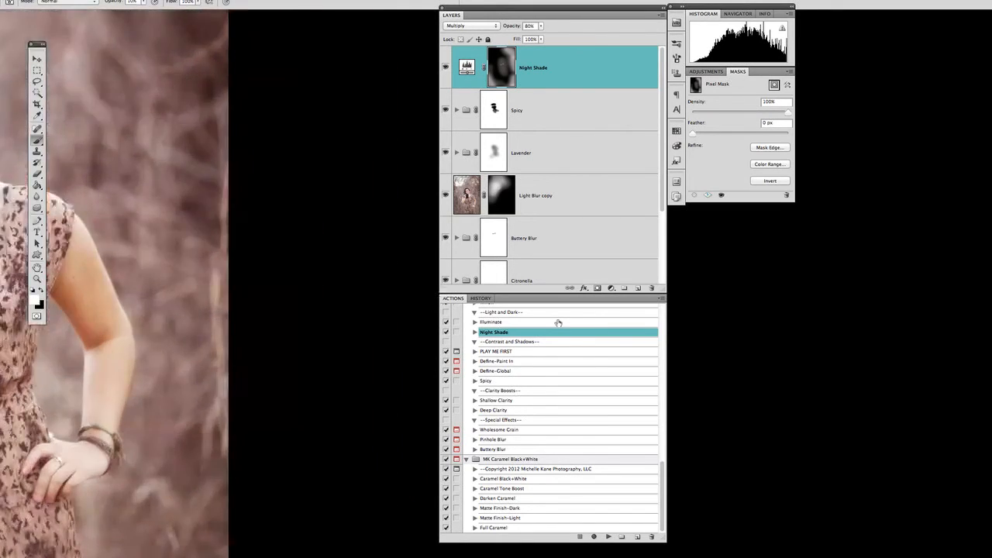
drag(132, 203, 540, 277)
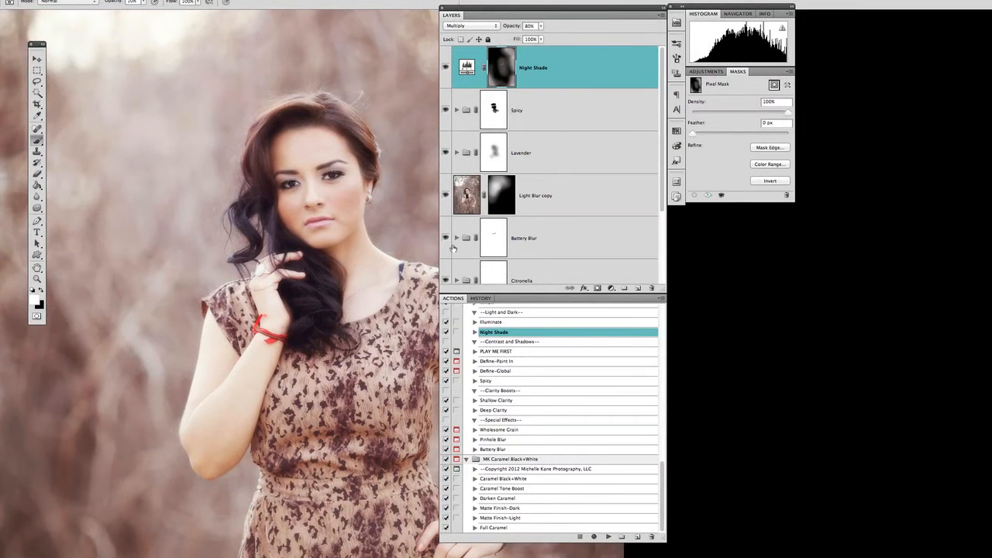
scroll(522, 399, up, 10)
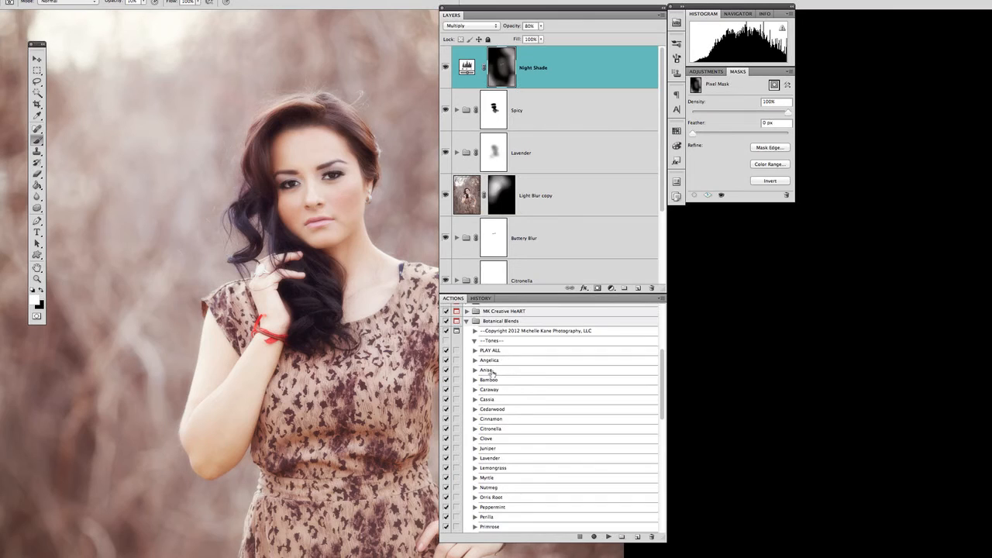
click(491, 372)
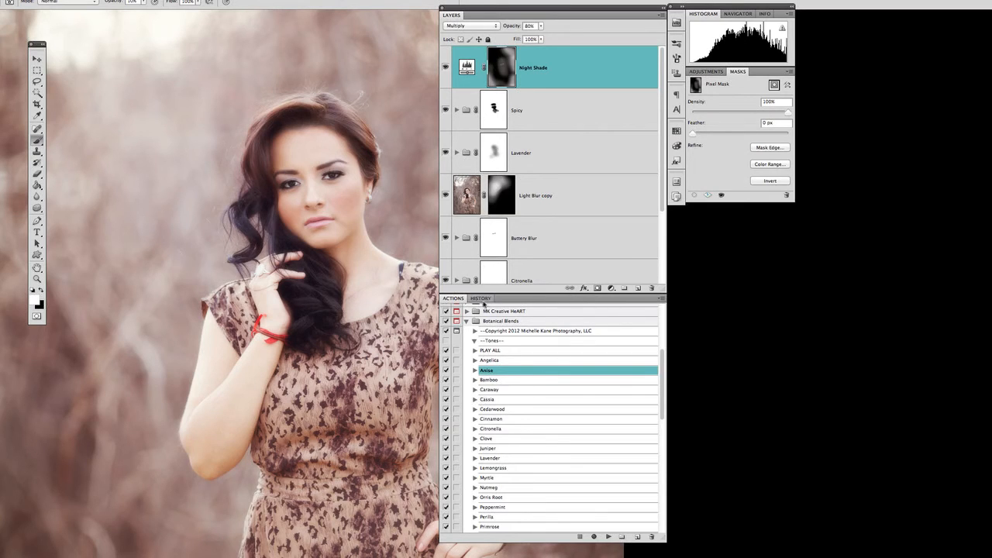
key(v)
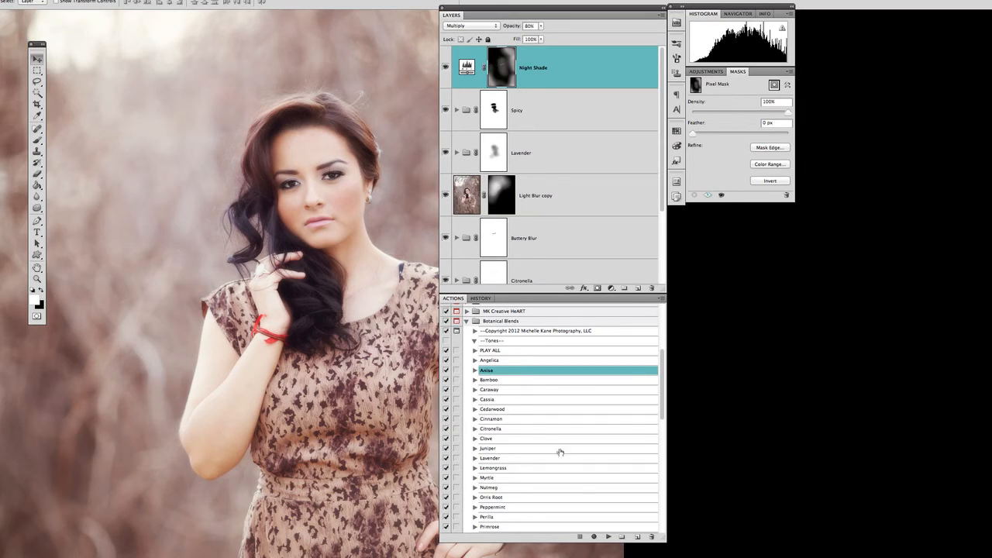
click(610, 537)
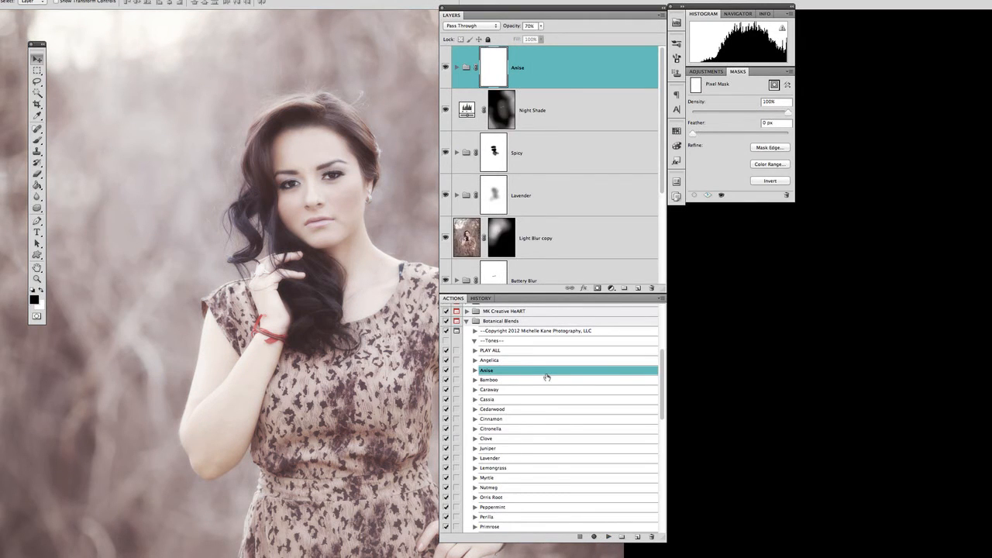
Compare the full portrait with the Anise layer group switched on and off, leaving it on.
key(super+minus)
key(super+minus)
scroll(391, 379, right, 5)
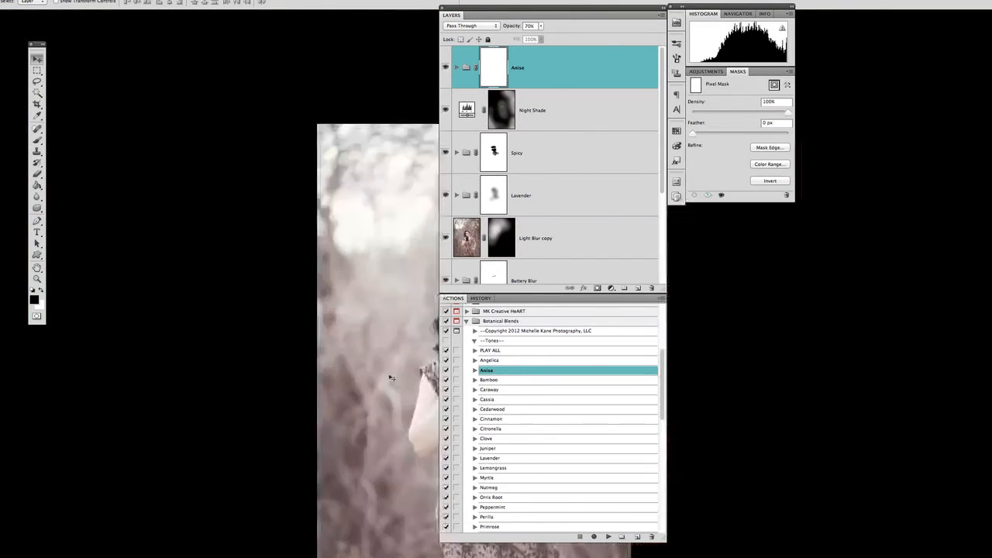
scroll(392, 378, right, 10)
scroll(392, 379, left, 5)
scroll(391, 379, down, 2)
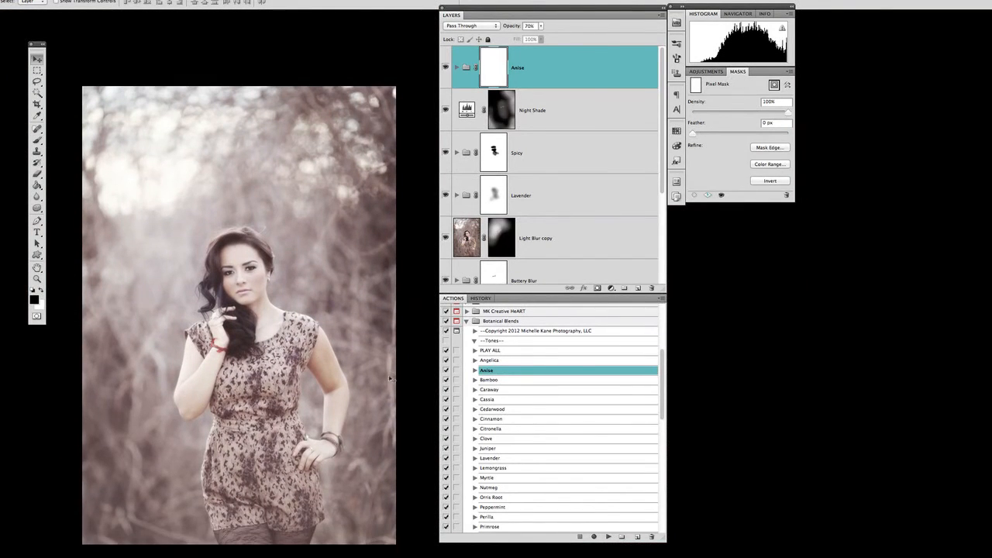
scroll(392, 378, down, 1)
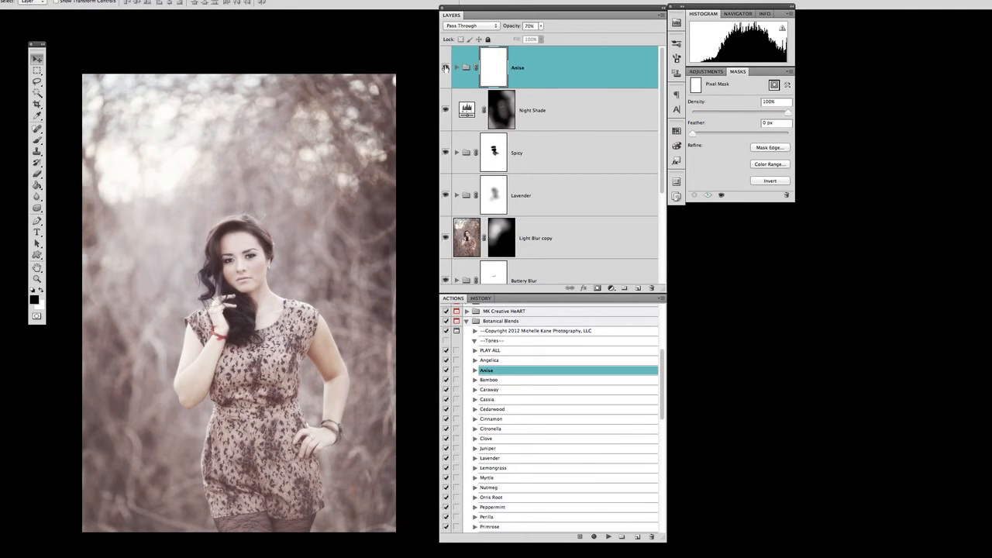
click(445, 68)
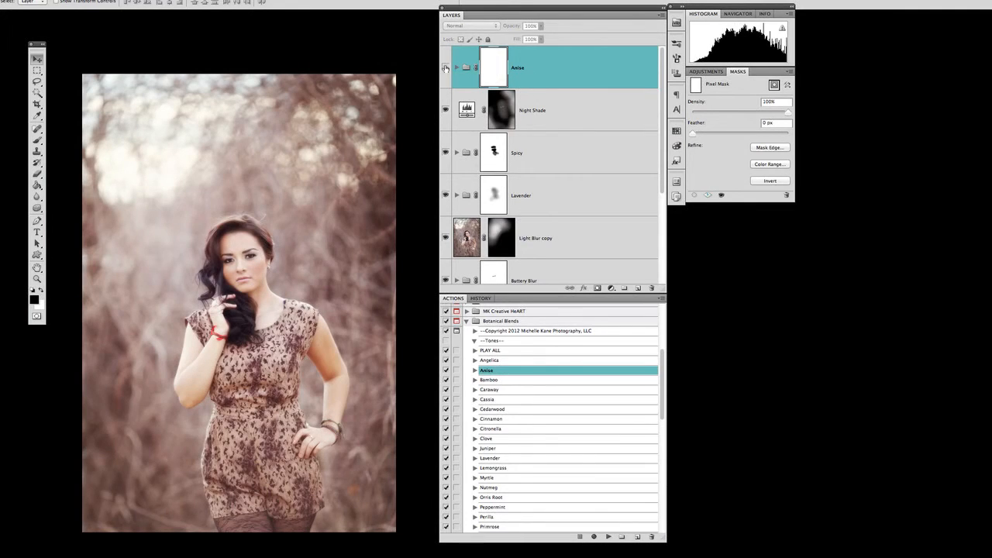
click(445, 68)
click(445, 69)
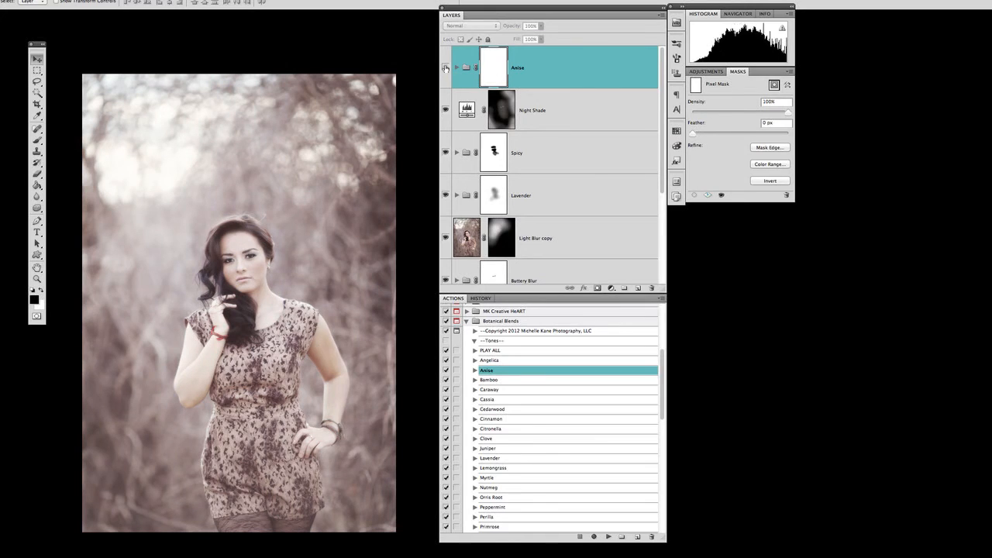
click(445, 69)
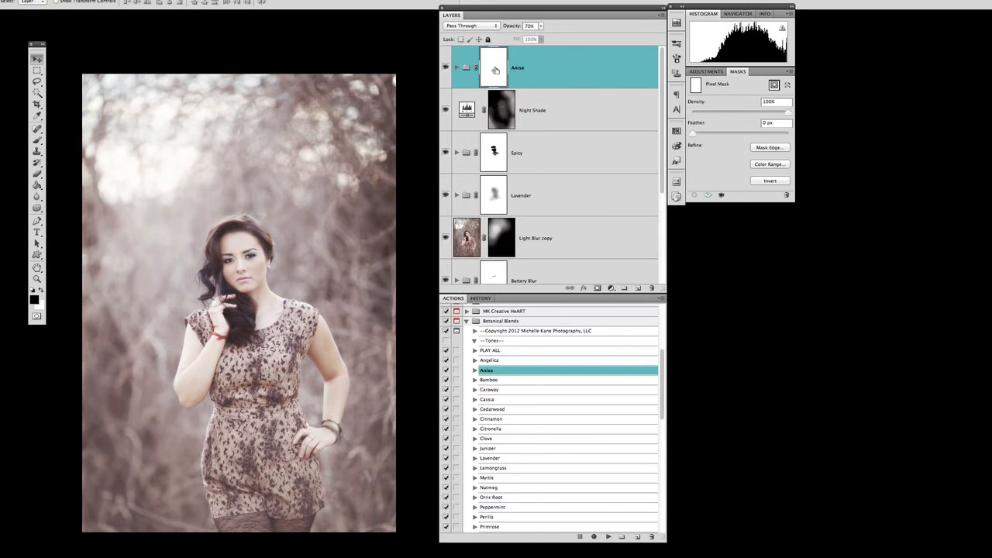
Invert the Anise mask to black and paint white at 20% opacity with a reduced brush over the woman's face and hairline.
key(ctrl+i)
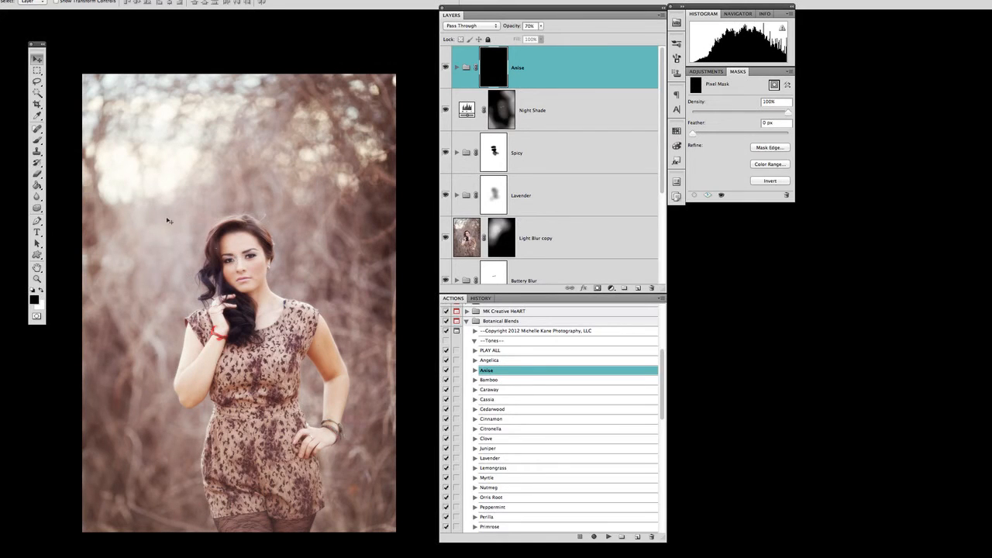
key(z)
drag(313, 308, 329, 330)
drag(374, 375, 248, 225)
key(b)
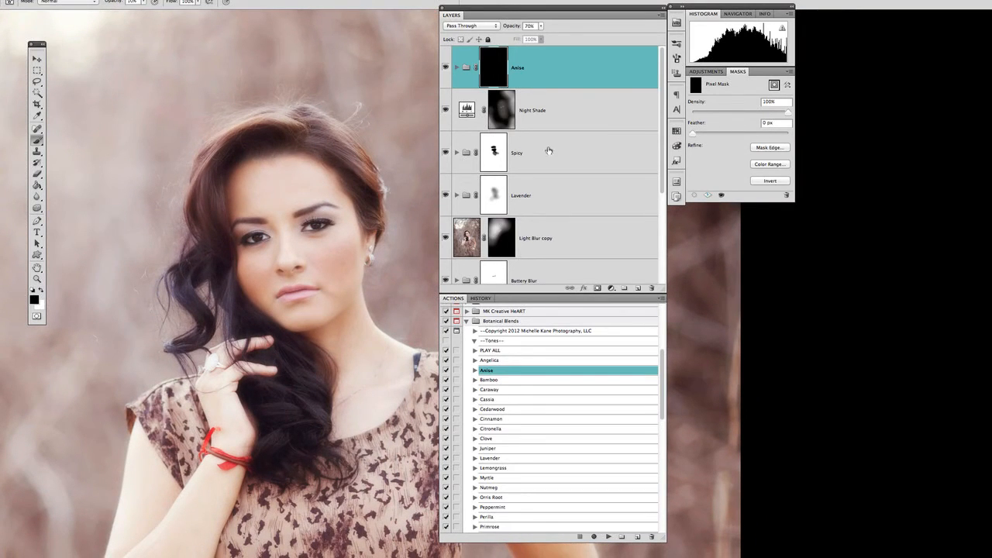
key(x)
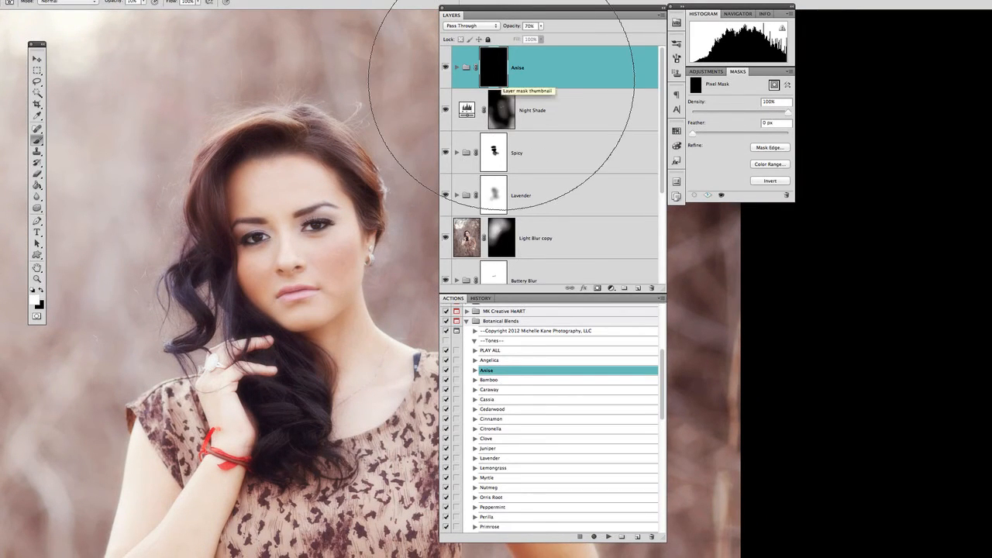
key(bracketleft)
key(bracketleft)
key(bracketleft)
key(bracketleft)
key(bracketleft)
key(bracketleft)
key(bracketleft)
key(bracketleft)
key(bracketleft)
key(bracketleft)
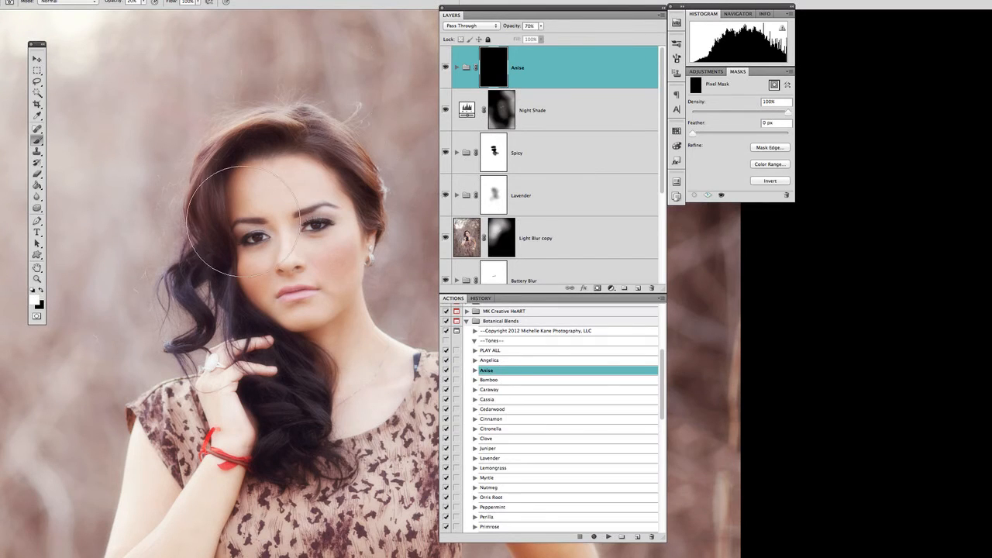
mouse_move(229, 193)
mouse_down()
mouse_move(243, 169)
mouse_move(231, 192)
mouse_up()
drag(320, 166, 322, 156)
key(x)
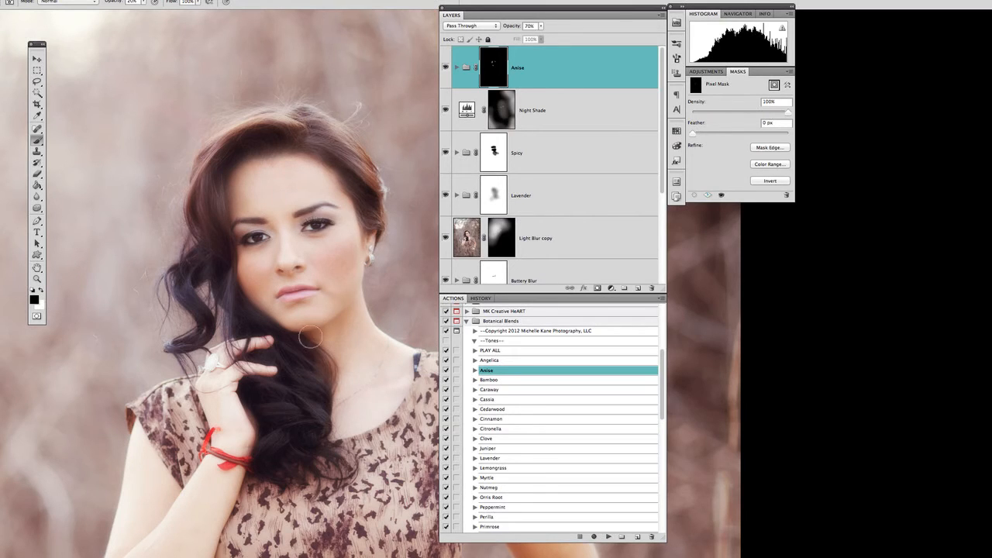
Paint on the Anise mask over the skin of the woman's lowered arm and raised arm, swapping between white and black.
mouse_move(343, 481)
mouse_down()
mouse_move(328, 452)
mouse_move(126, 288)
mouse_up()
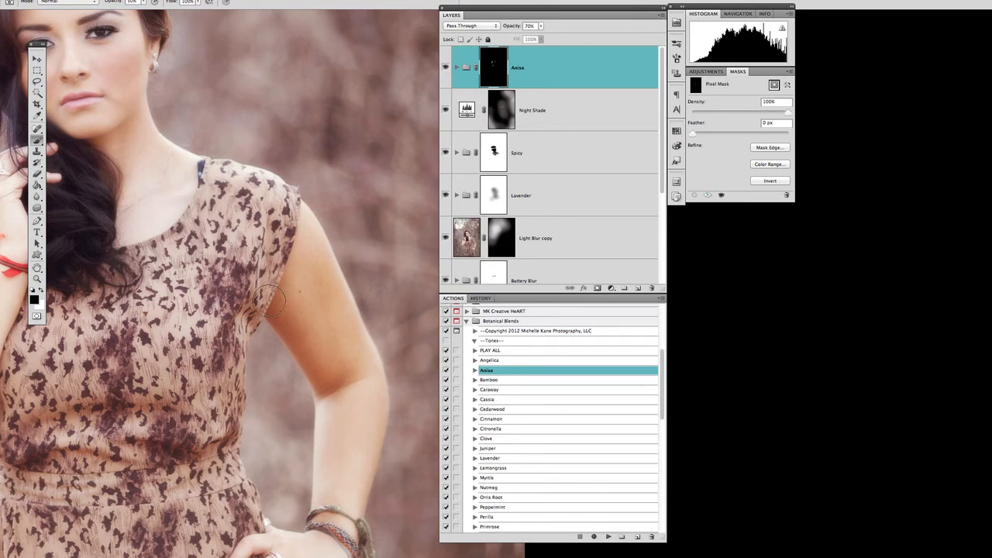
key(x)
mouse_move(270, 304)
mouse_down()
mouse_move(303, 332)
mouse_move(347, 377)
mouse_up()
key(x)
key(x)
key(x)
key(x)
key(x)
scroll(318, 337, left, 5)
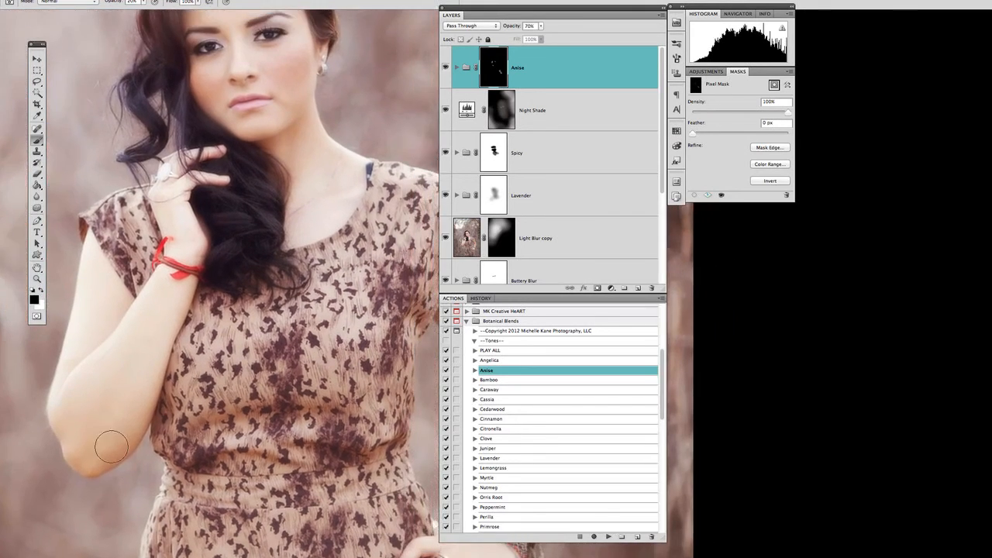
drag(195, 226, 165, 353)
Run the Matte Finish-Dark action from the MK Caramel Black+White set and set its layer opacity to 47%.
scroll(571, 481, down, 10)
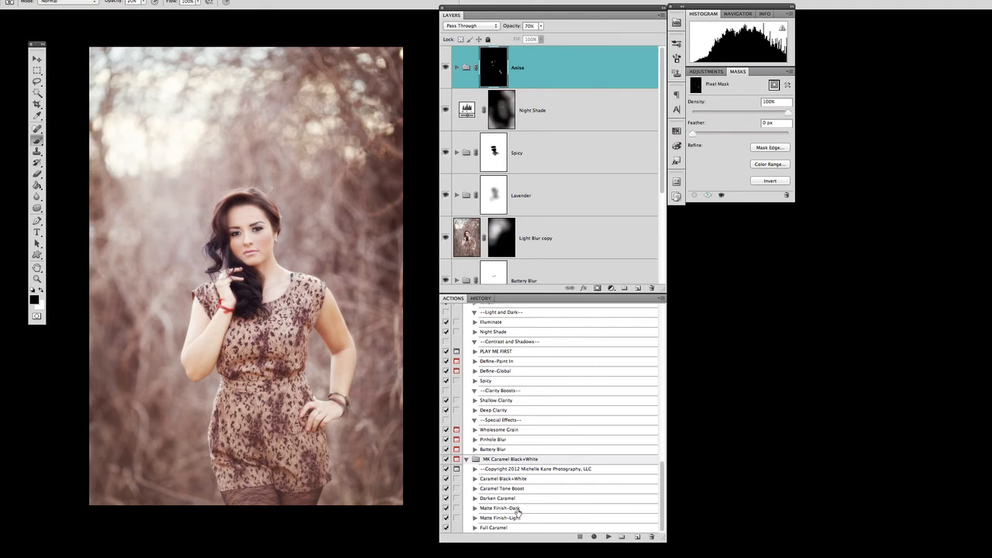
click(512, 512)
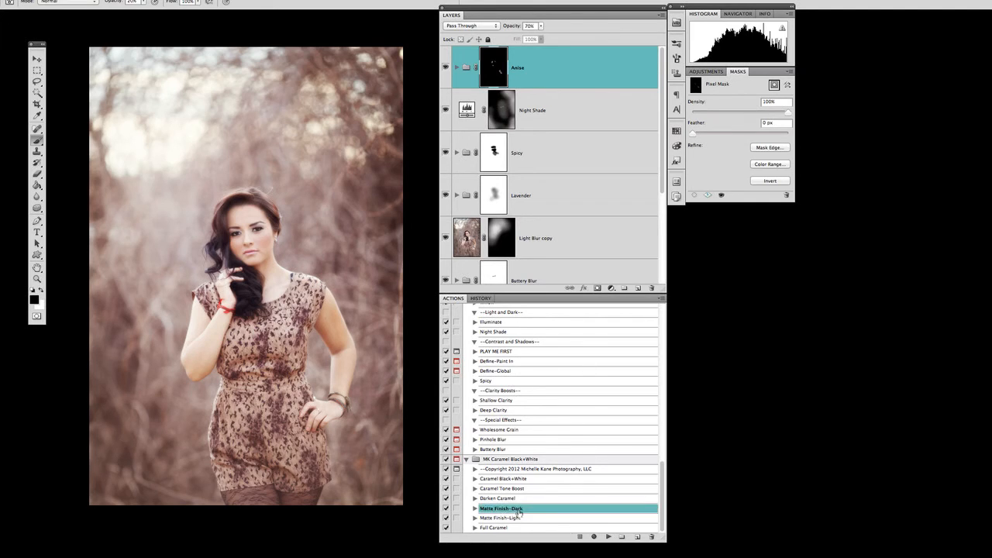
click(609, 538)
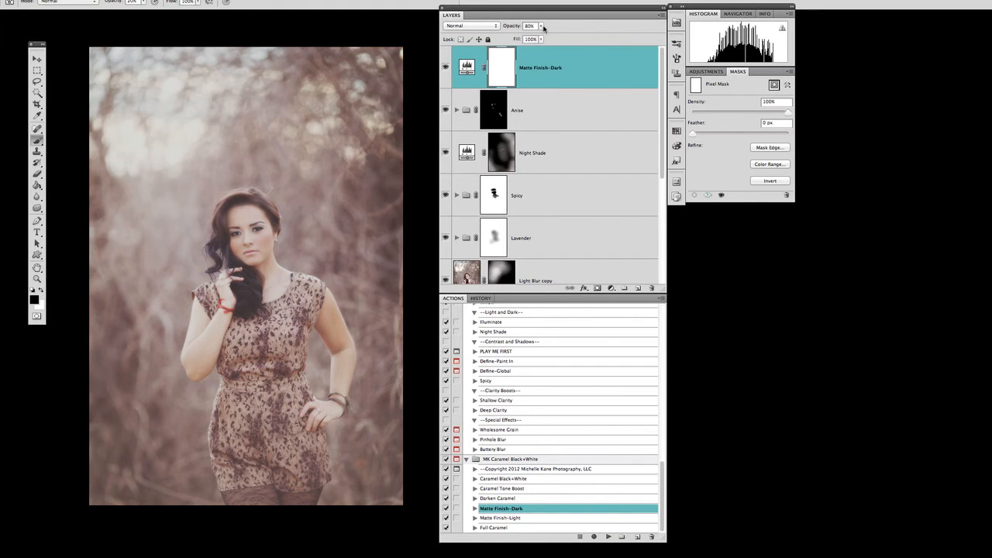
click(541, 26)
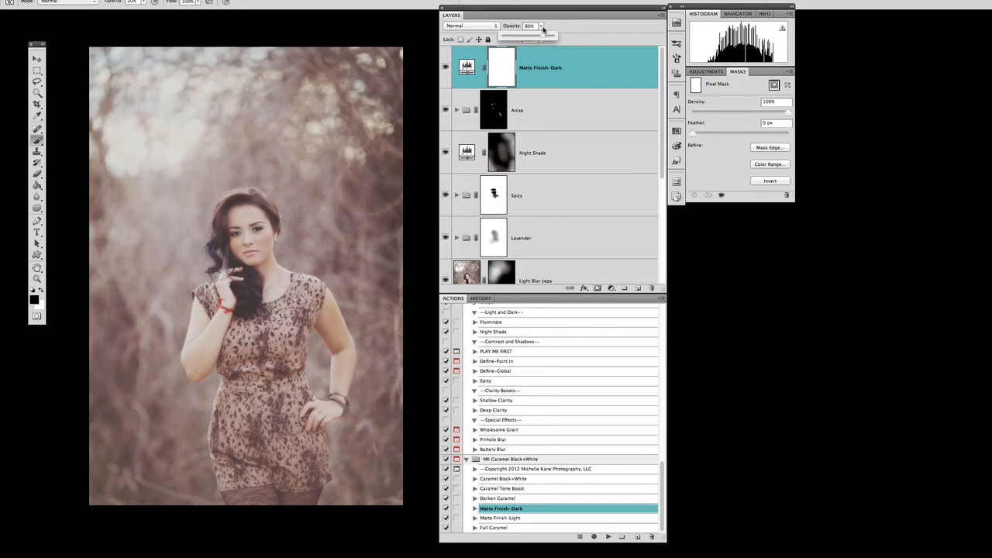
drag(542, 37, 526, 36)
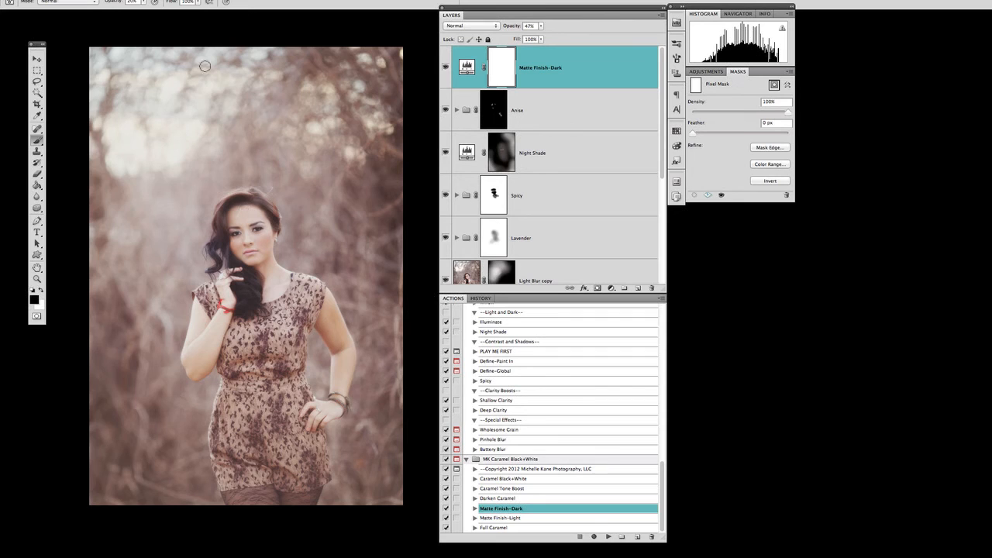
Paint black at 20% opacity with an enlarged brush over the woman's face and upper body on the Matte Finish-Dark mask.
key(bracketright)
key(bracketright)
key(bracketright)
key(bracketright)
key(bracketright)
key(bracketright)
key(bracketright)
key(bracketright)
drag(249, 213, 262, 317)
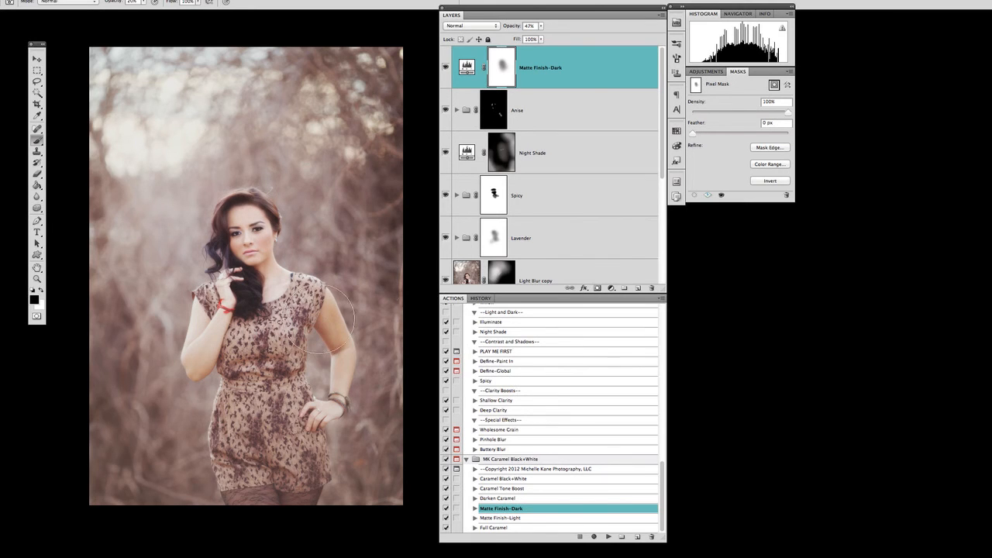
Compare the portrait with the Matte Finish-Dark layer switched on and off.
click(445, 68)
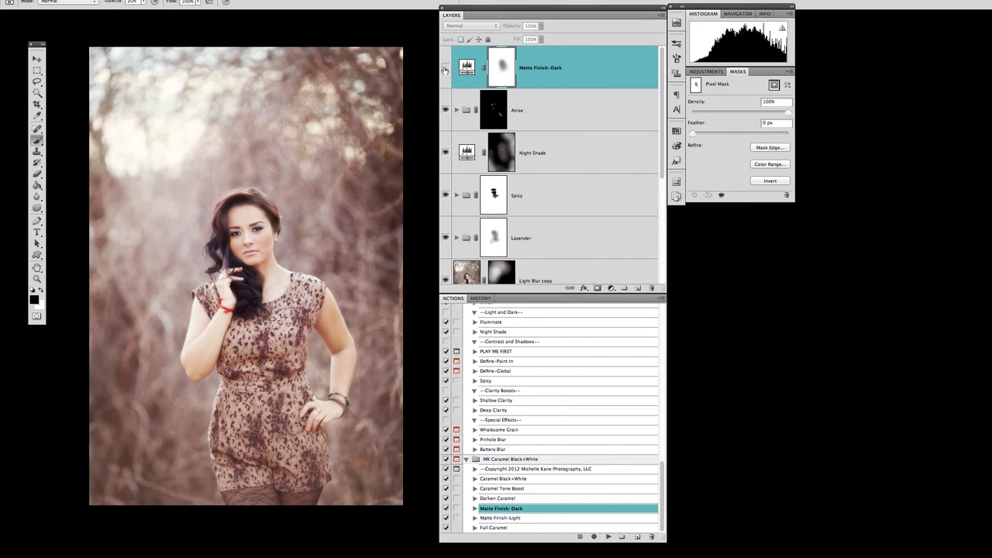
click(445, 68)
click(445, 68)
click(445, 69)
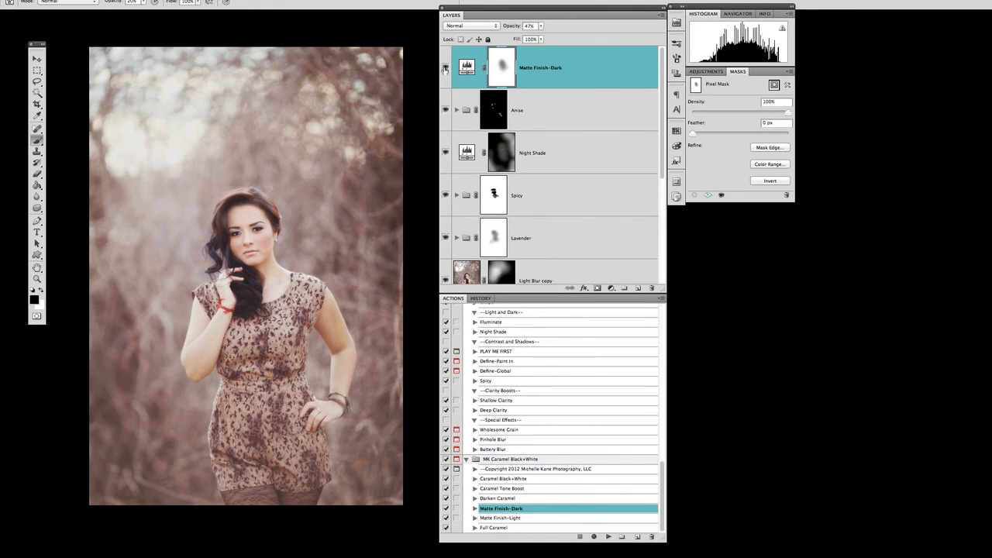
click(445, 69)
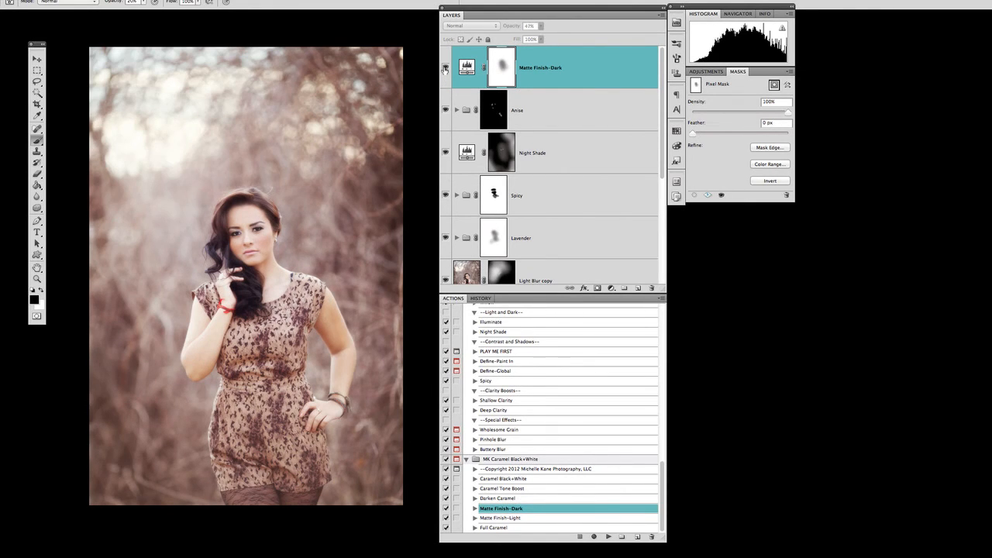
click(445, 68)
click(445, 68)
click(445, 68)
click(445, 68)
Isolate the Background layer and review the edit by restoring Orris Root, Citronella and Buttery Blur one at a time.
scroll(472, 214, down, 3)
scroll(472, 214, down, 2)
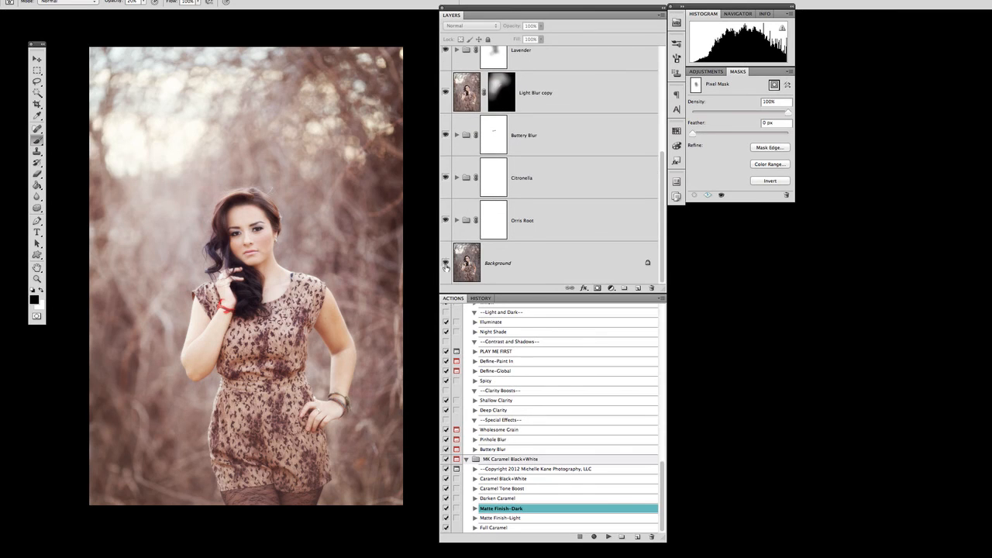
alt+click(446, 265)
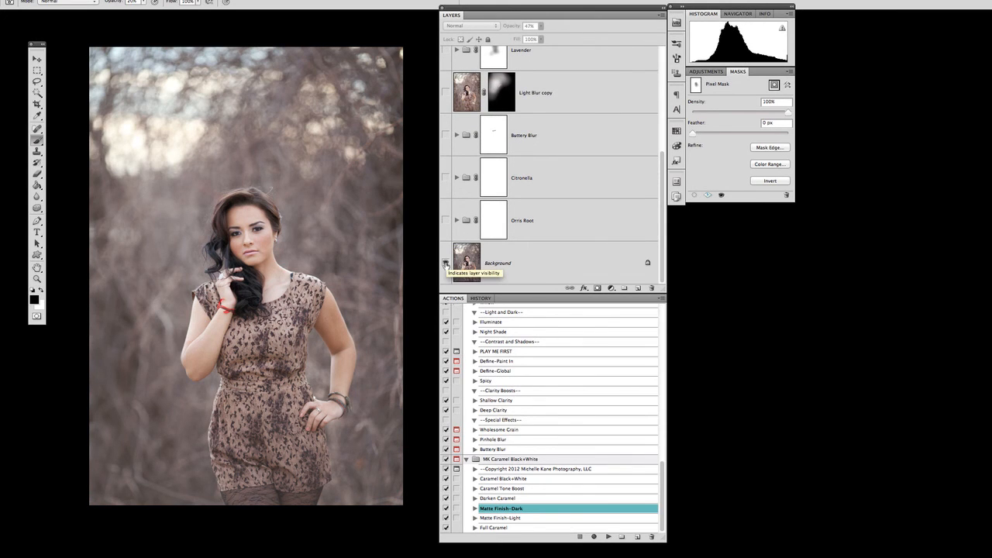
click(445, 220)
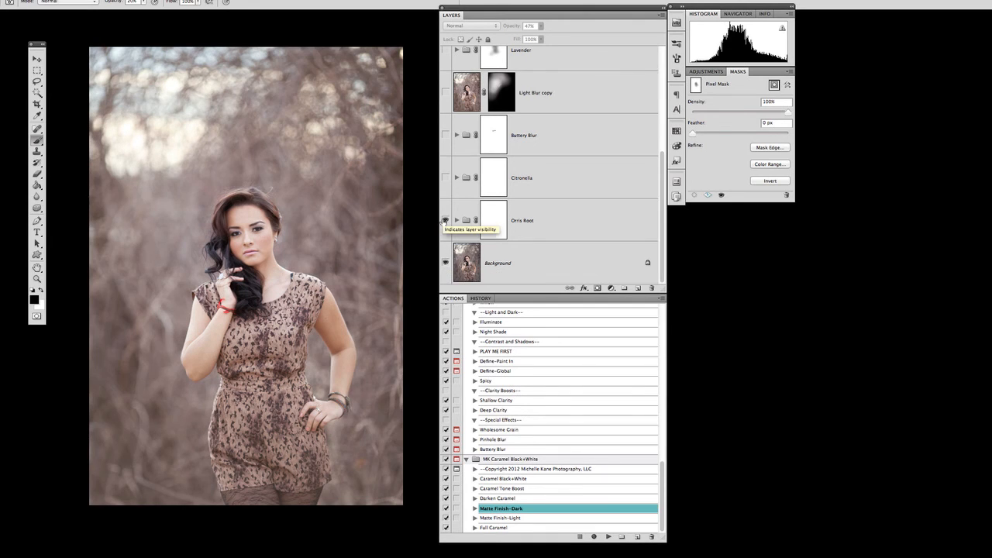
click(446, 178)
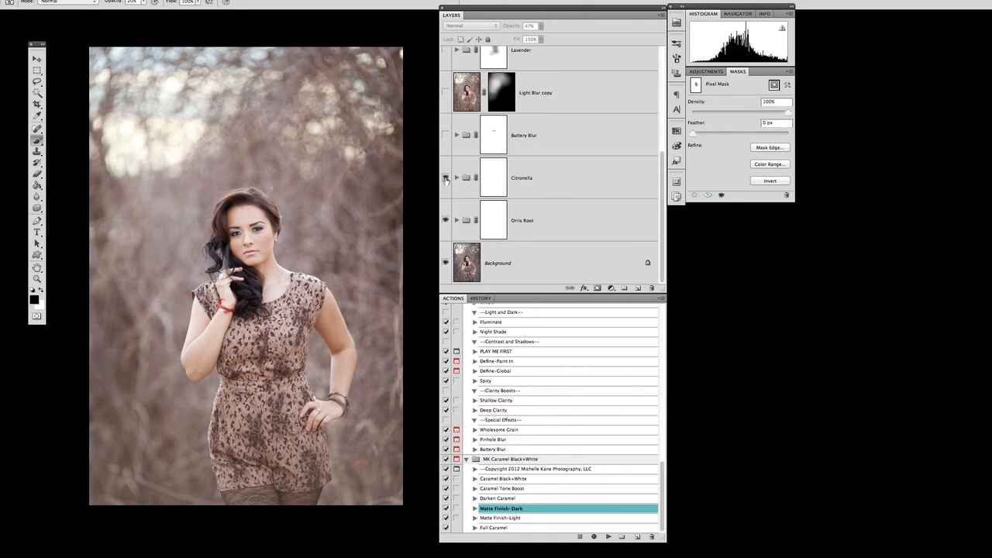
click(446, 136)
Continue the layer review by showing the Light Blur copy layer and the Lavender group.
scroll(473, 170, up, 2)
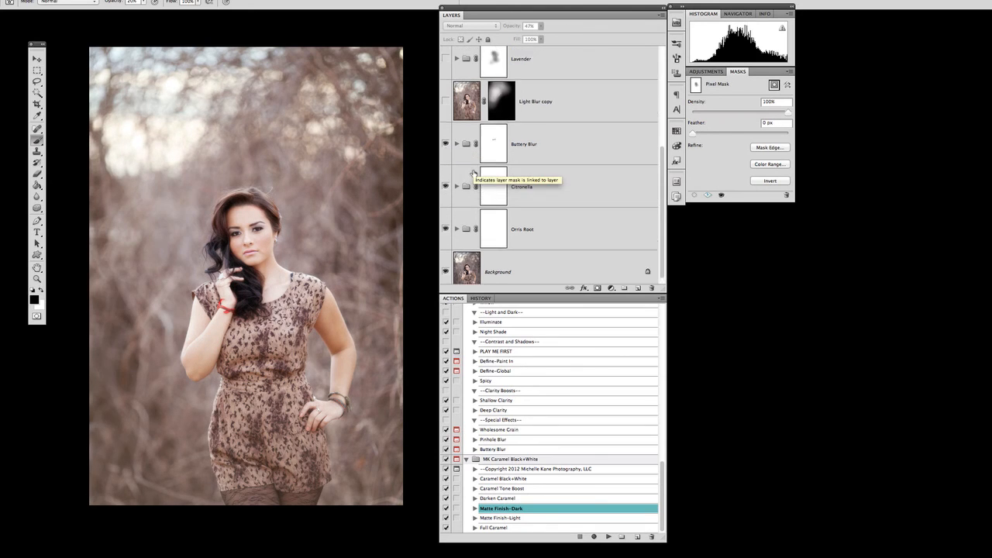
scroll(467, 179, up, 2)
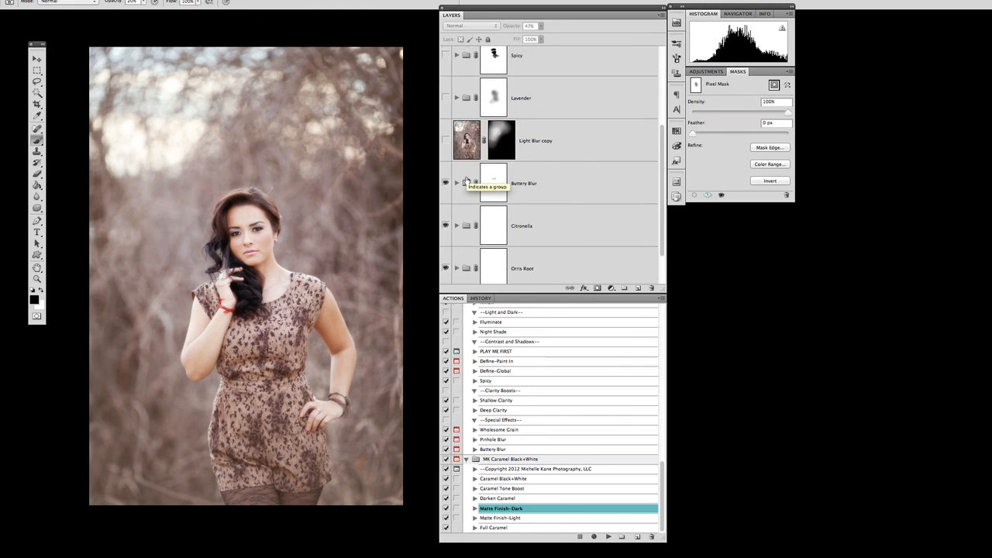
scroll(467, 179, up, 1)
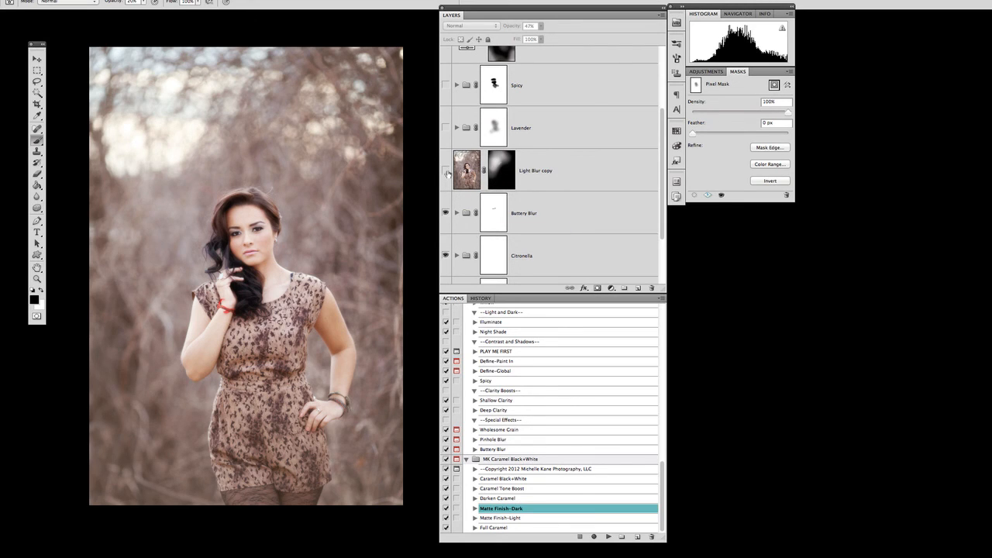
click(445, 171)
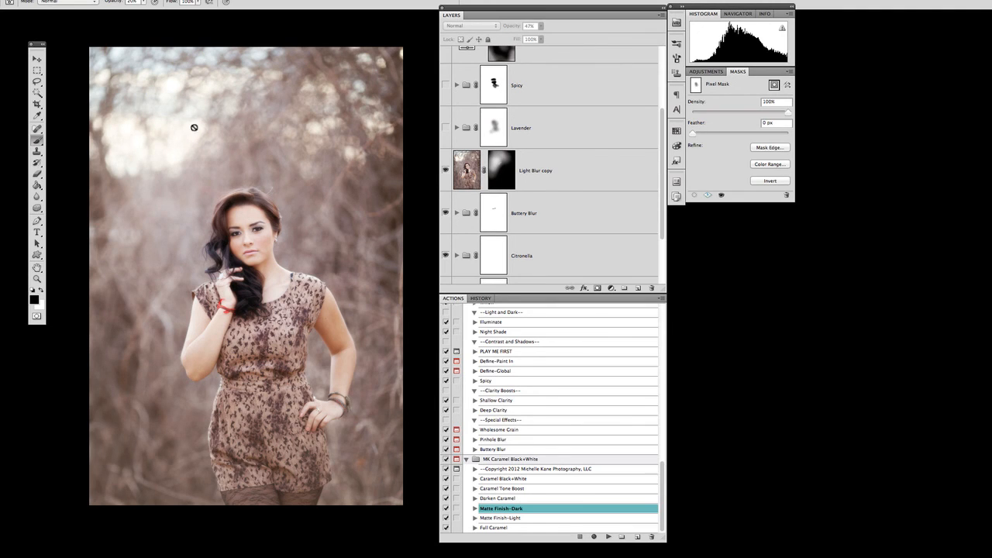
key(v)
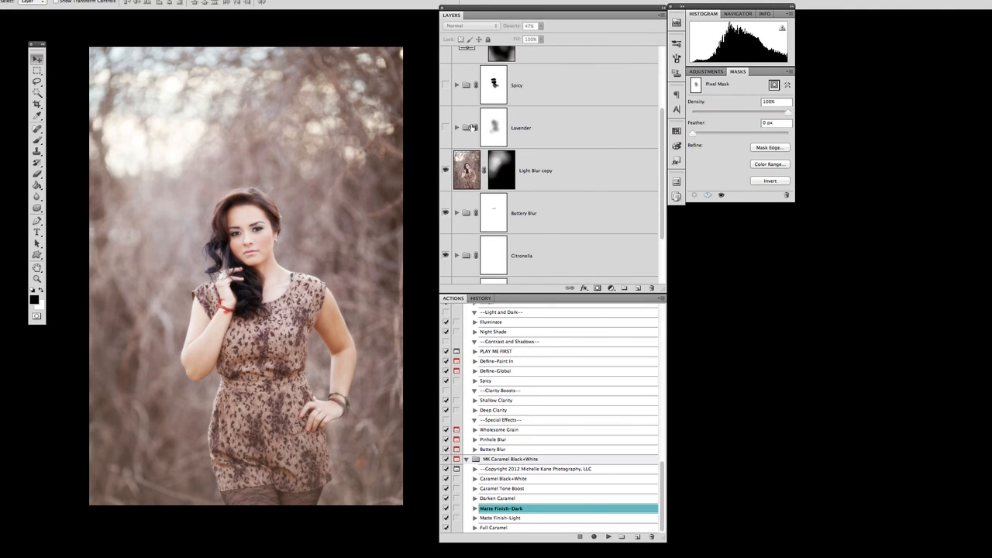
click(445, 128)
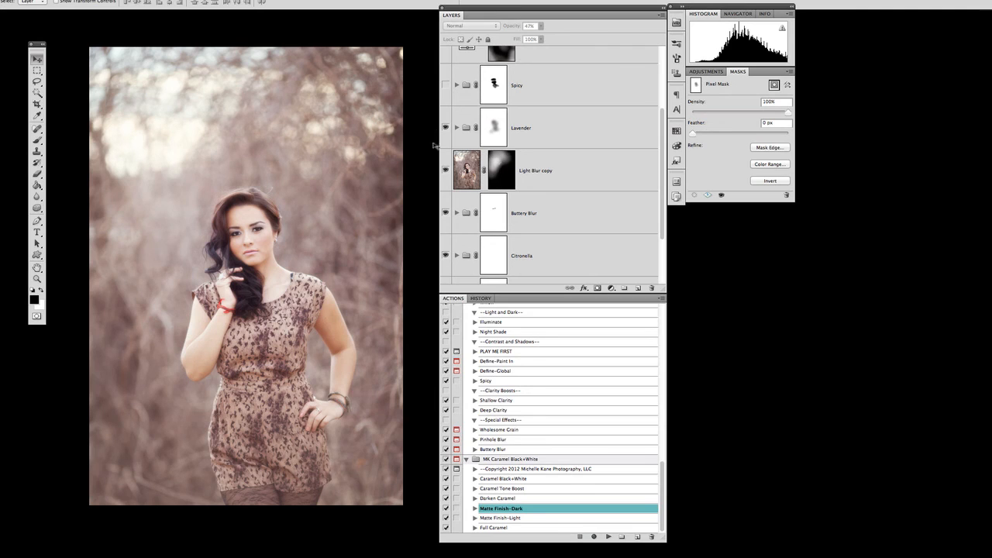
click(547, 132)
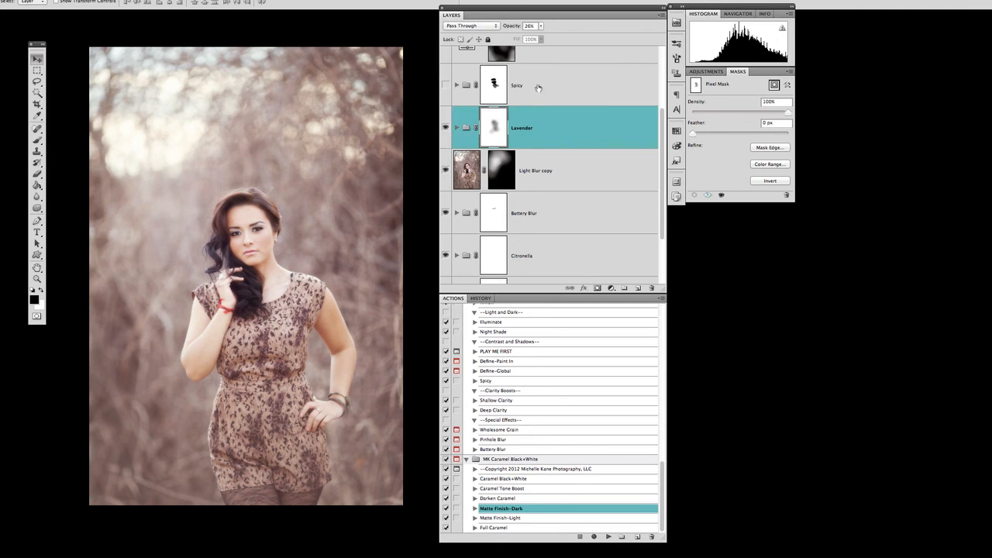
Compare the portrait with the Spicy group on and off, leave it on and show the Night Shade layer.
click(539, 88)
click(446, 85)
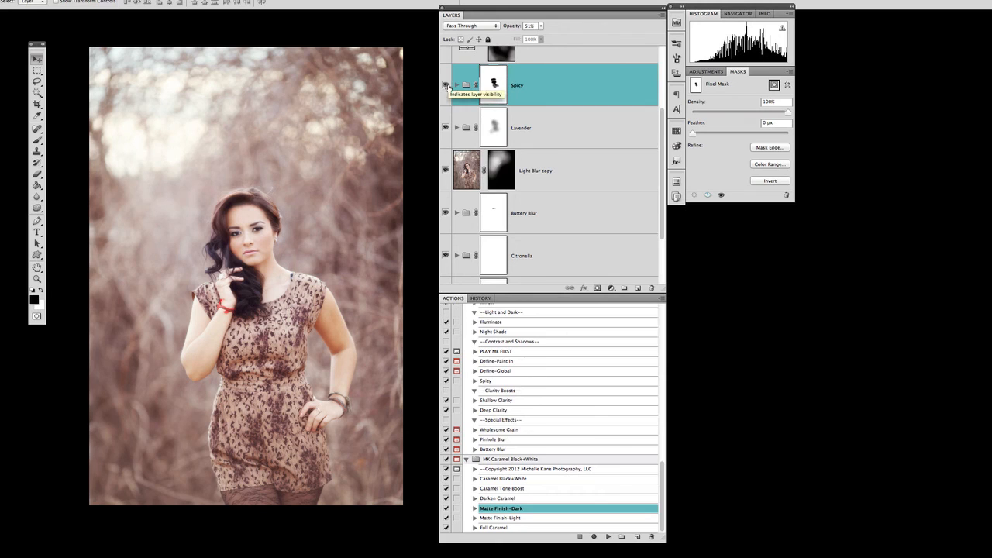
click(446, 86)
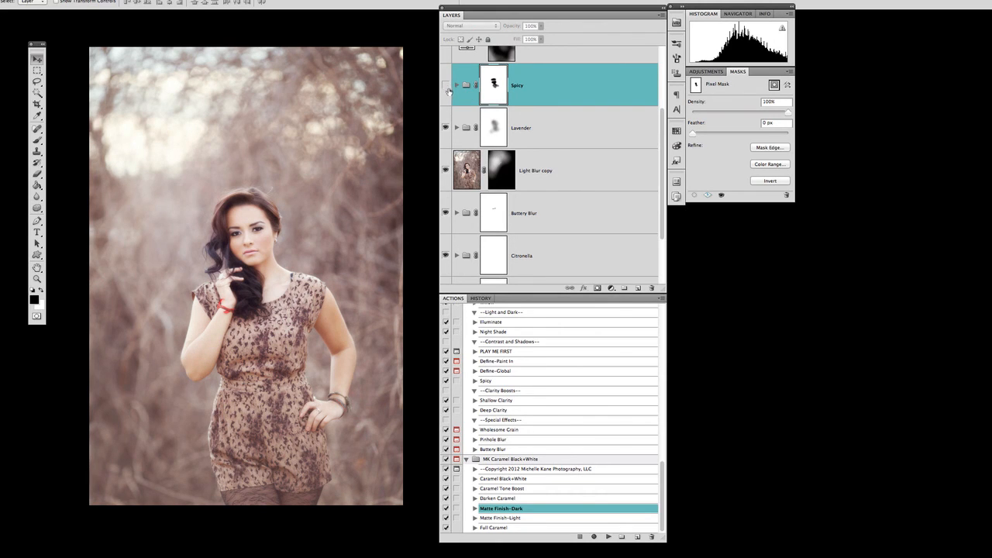
scroll(448, 91, up, 2)
click(445, 138)
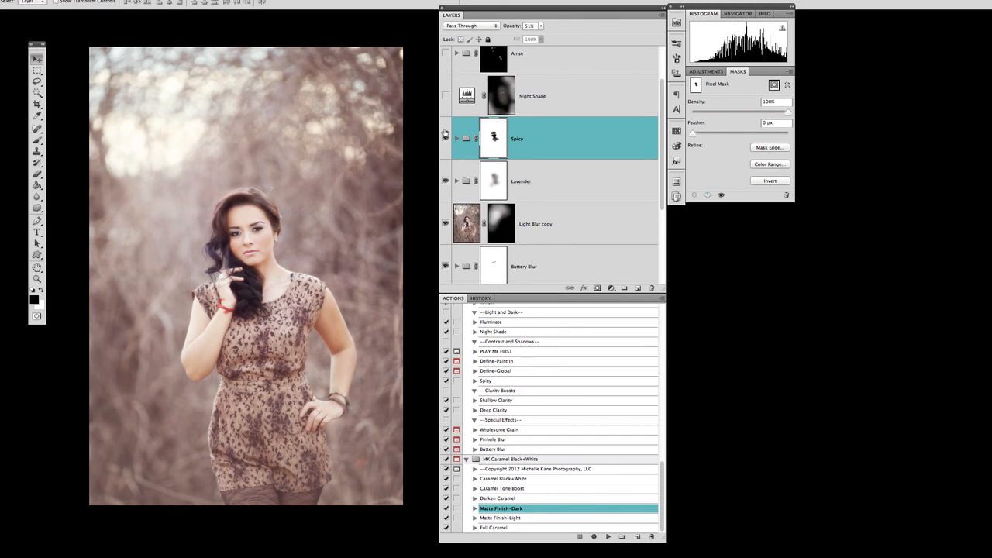
click(445, 96)
Compare the portrait with and without the Spicy group and set the group's opacity to 33%.
click(446, 141)
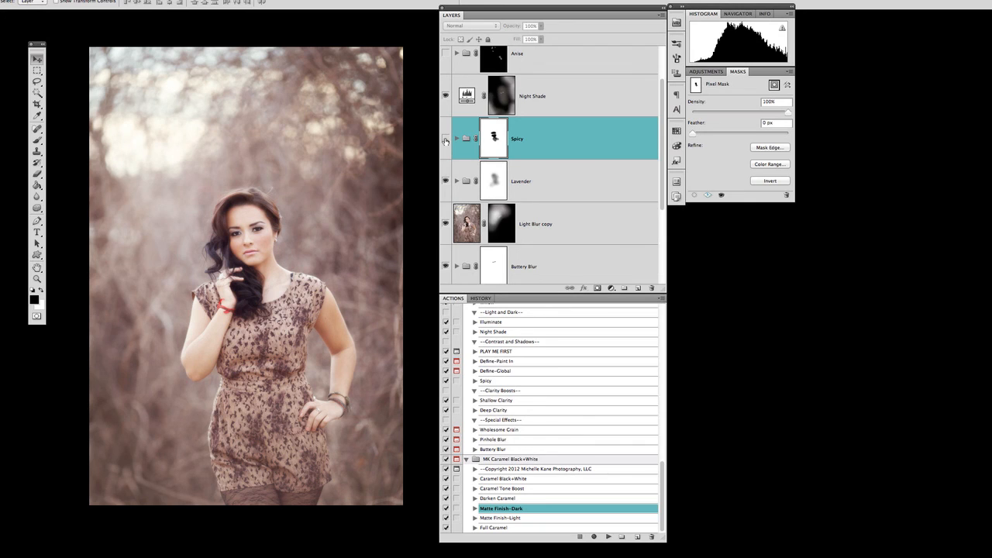
click(445, 139)
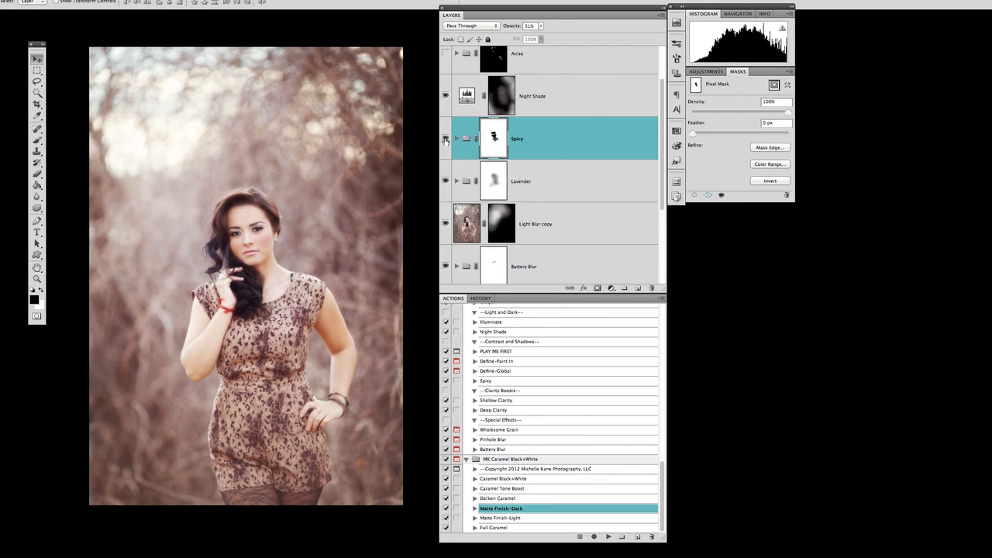
click(445, 139)
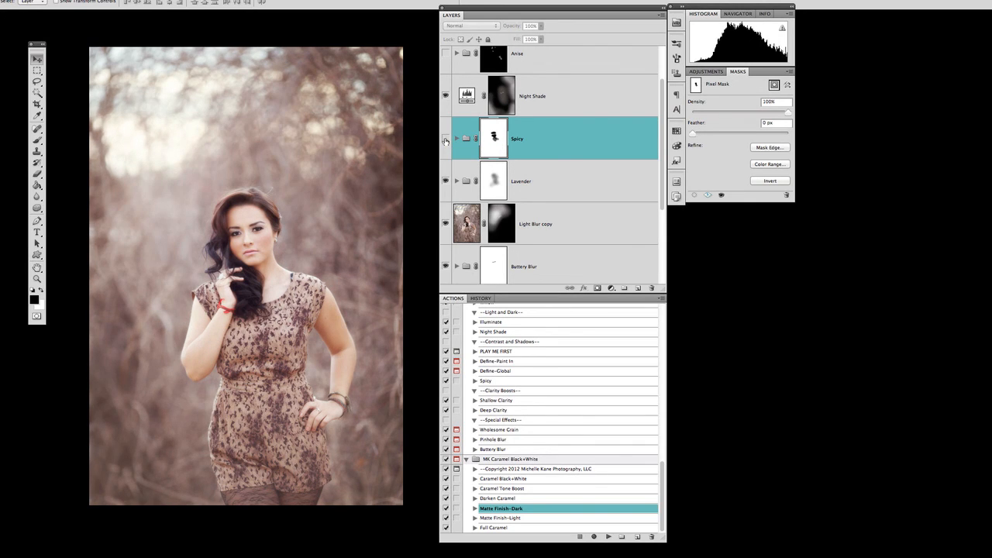
click(445, 139)
click(533, 146)
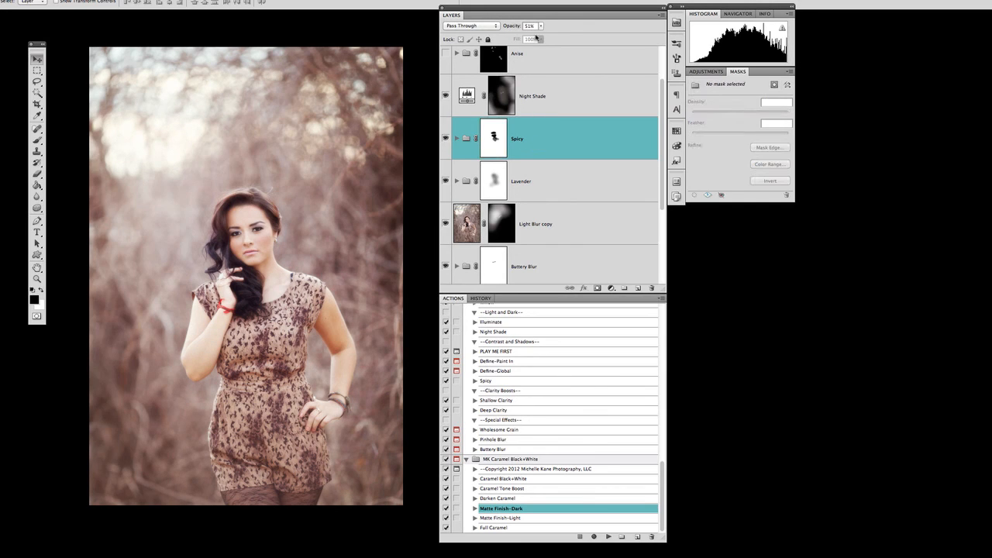
drag(542, 27, 533, 39)
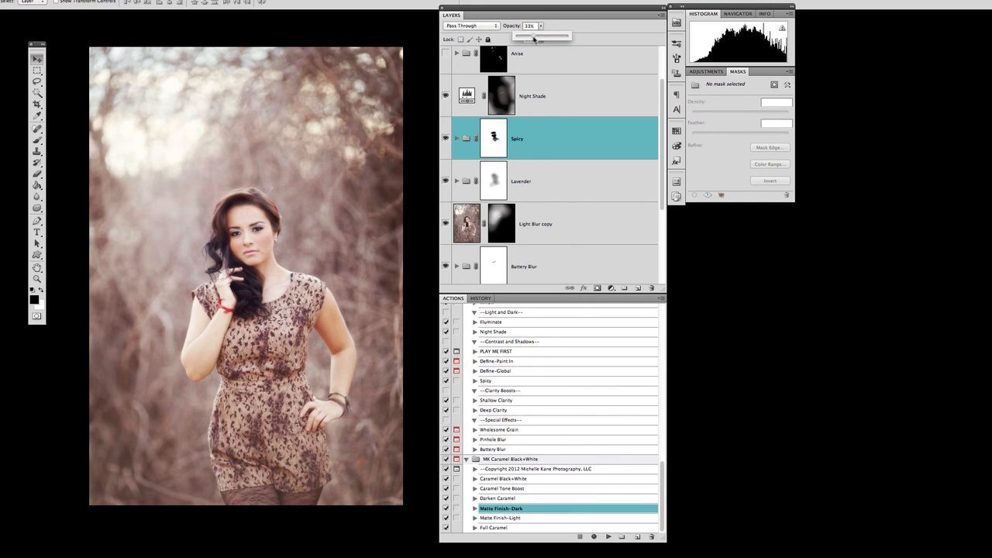
Show the Anise group, preview the Matte Finish-Dark layer and leave that layer hidden.
scroll(529, 141, up, 3)
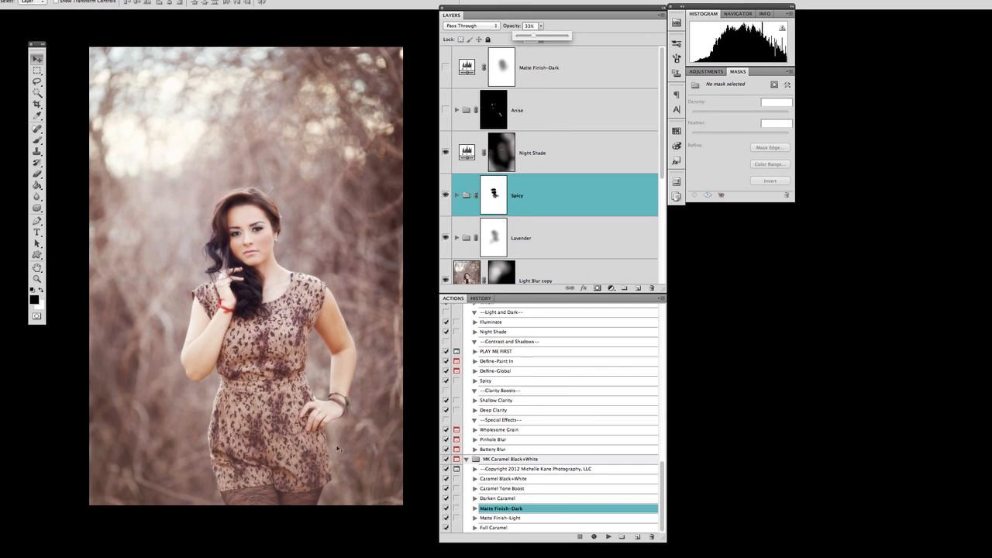
click(447, 110)
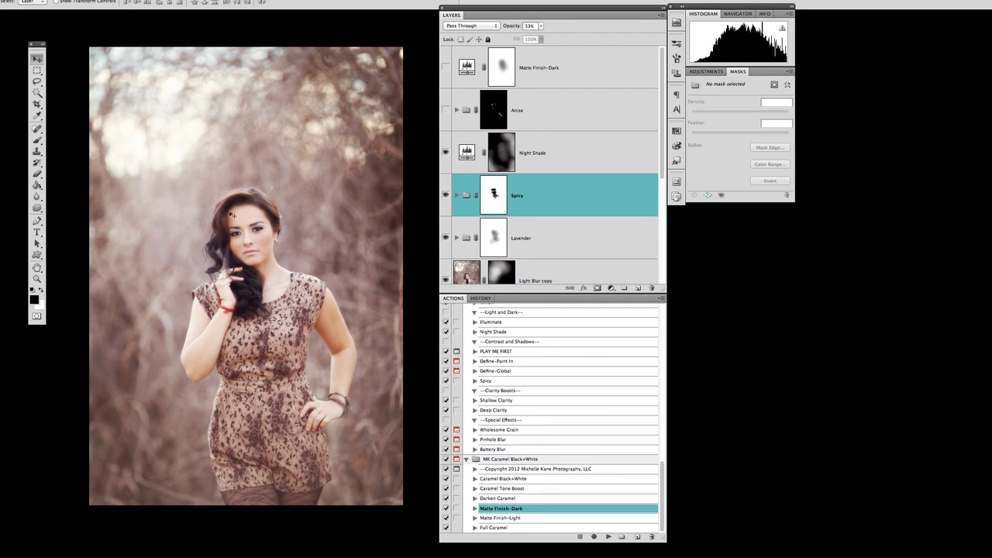
click(446, 111)
click(446, 68)
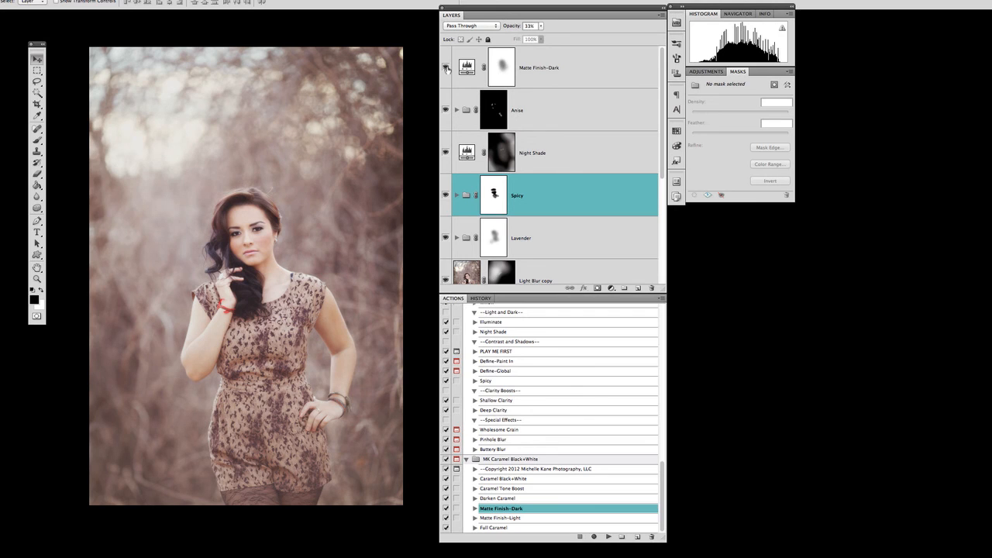
click(446, 68)
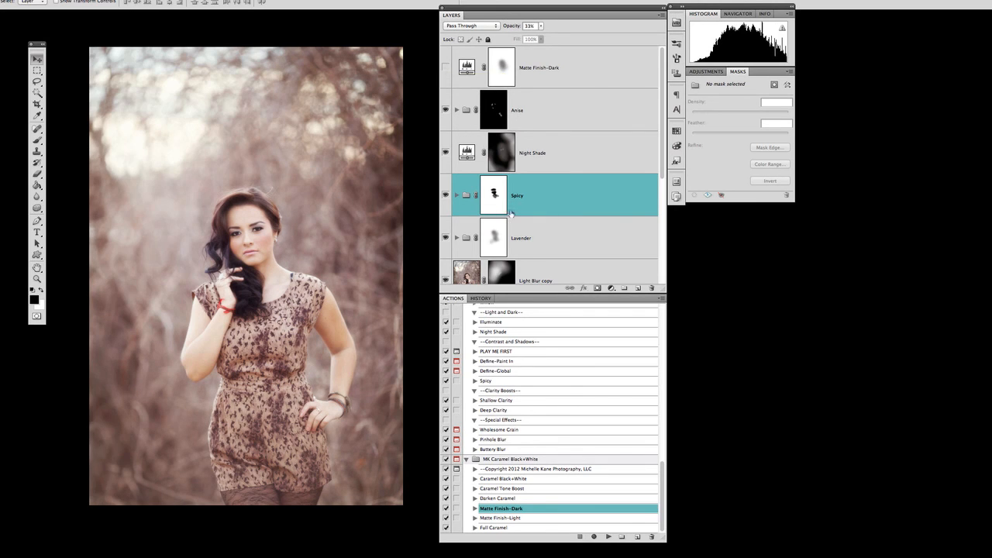
Compare the original Background image on its own with the full layered edit.
scroll(493, 250, down, 5)
alt+click(447, 265)
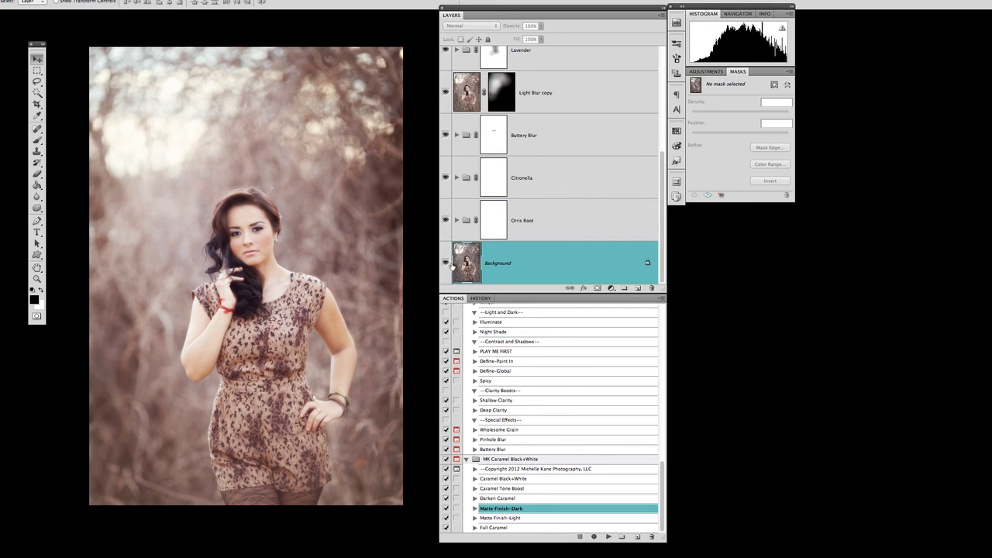
alt+click(445, 263)
alt+click(445, 264)
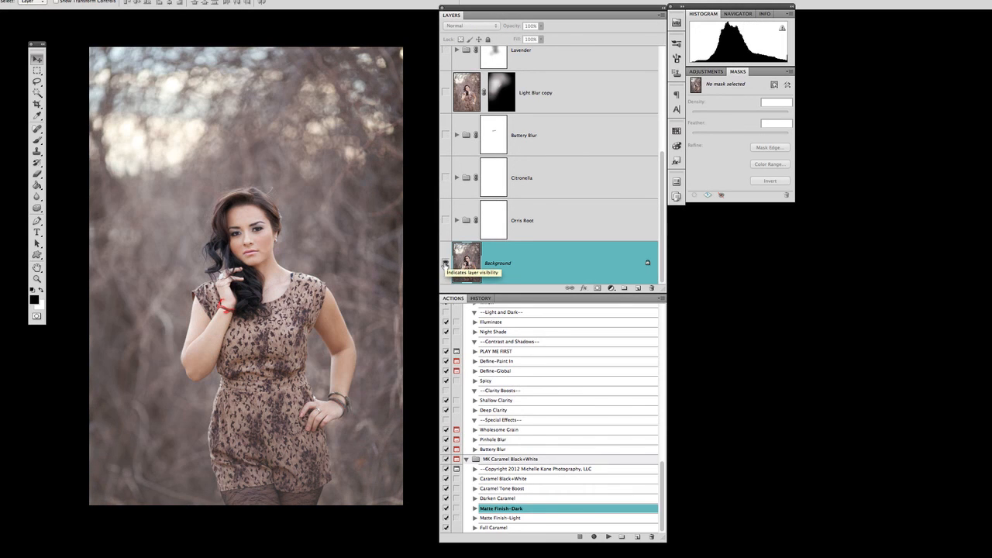
alt+click(445, 264)
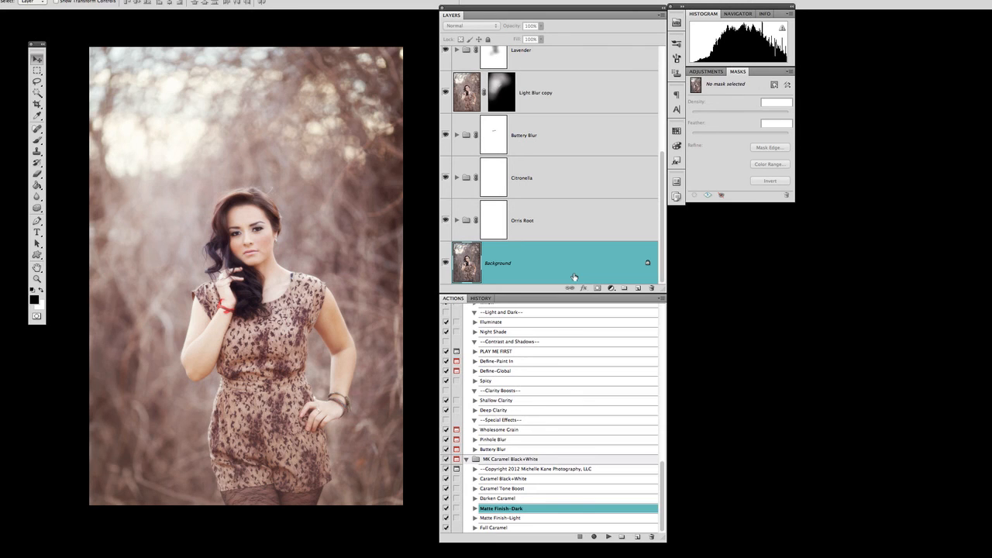
Look through the tone actions in the Botanical Blends set.
scroll(533, 380, up, 5)
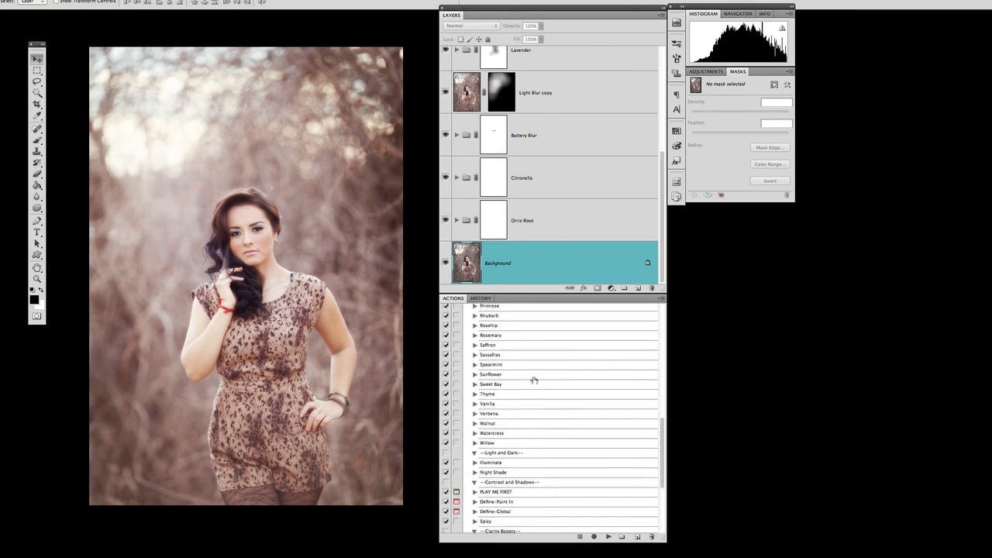
scroll(534, 380, up, 10)
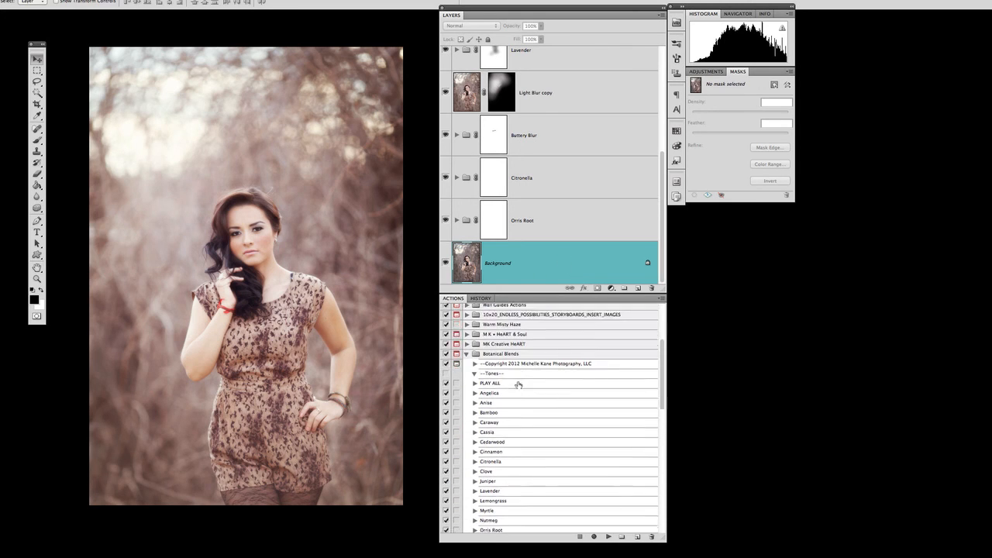
scroll(517, 383, down, 5)
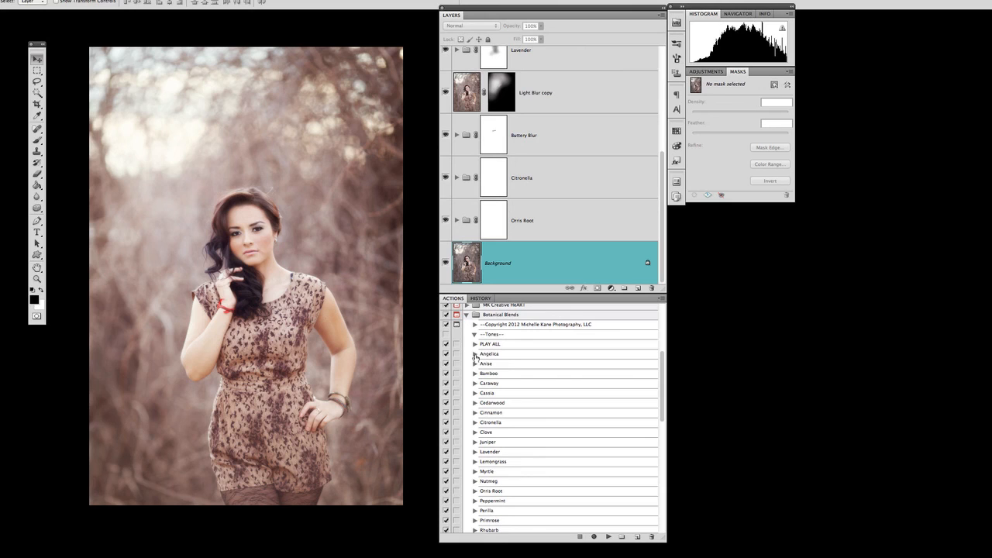
Expand the Lavender group, preview its Golden Lavender, Lavender Haze and Lavender Color layers by toggling their visibility, and collapse it.
scroll(461, 89, up, 3)
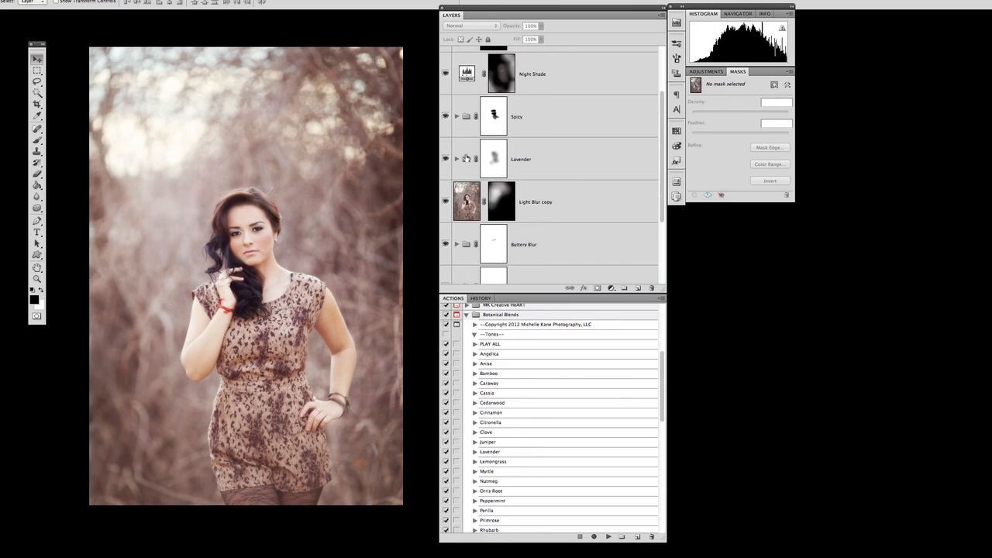
click(457, 159)
scroll(565, 195, down, 1)
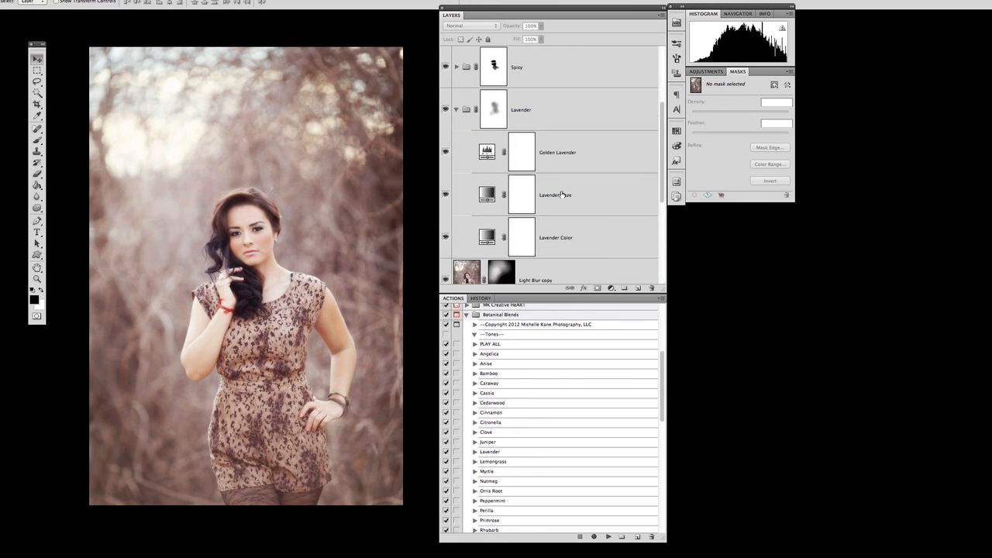
click(445, 152)
click(445, 153)
click(444, 196)
click(445, 238)
click(446, 239)
click(573, 195)
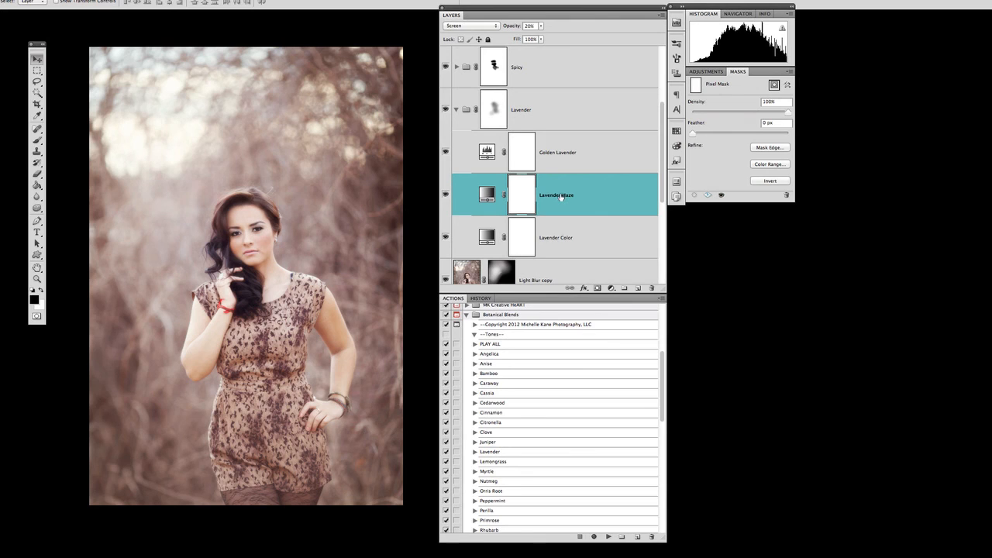
click(456, 111)
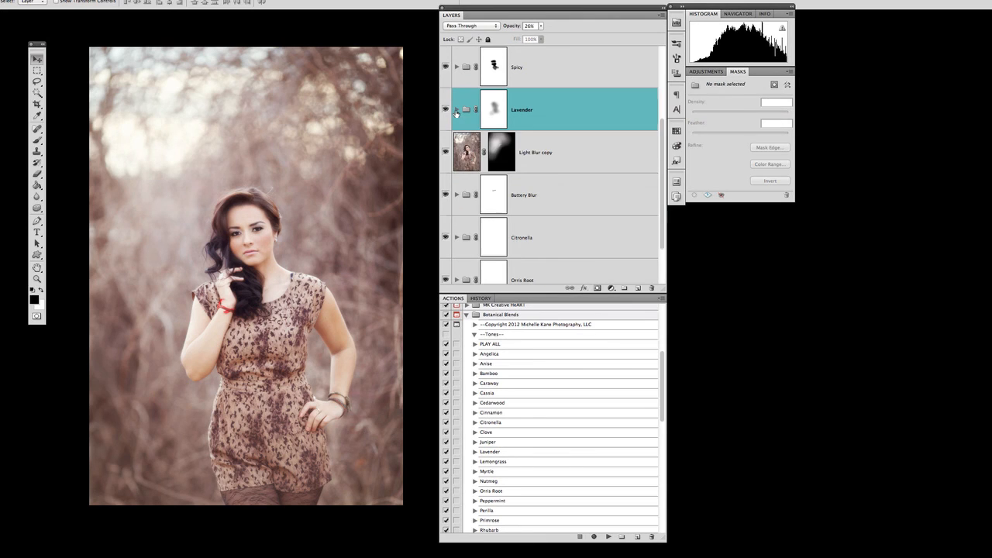
scroll(589, 203, up, 3)
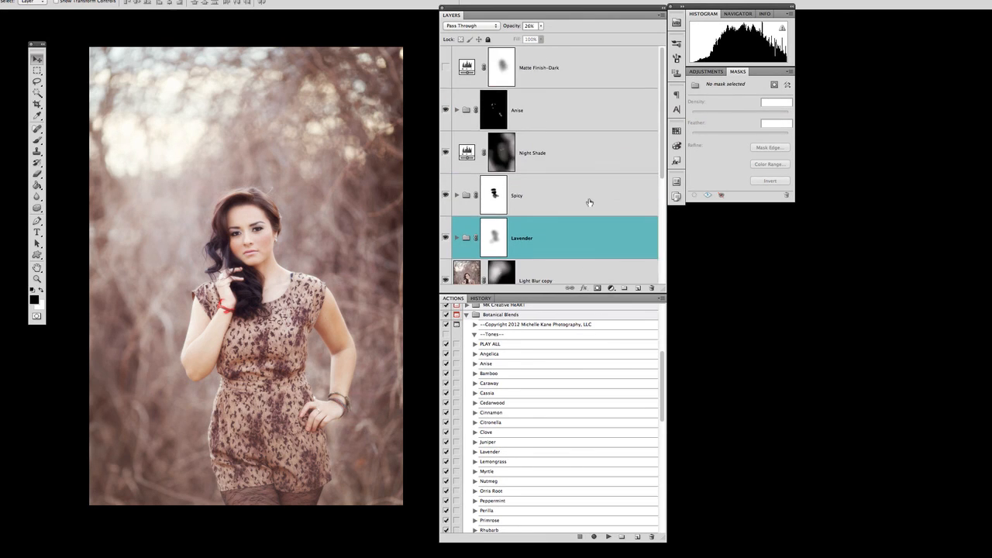